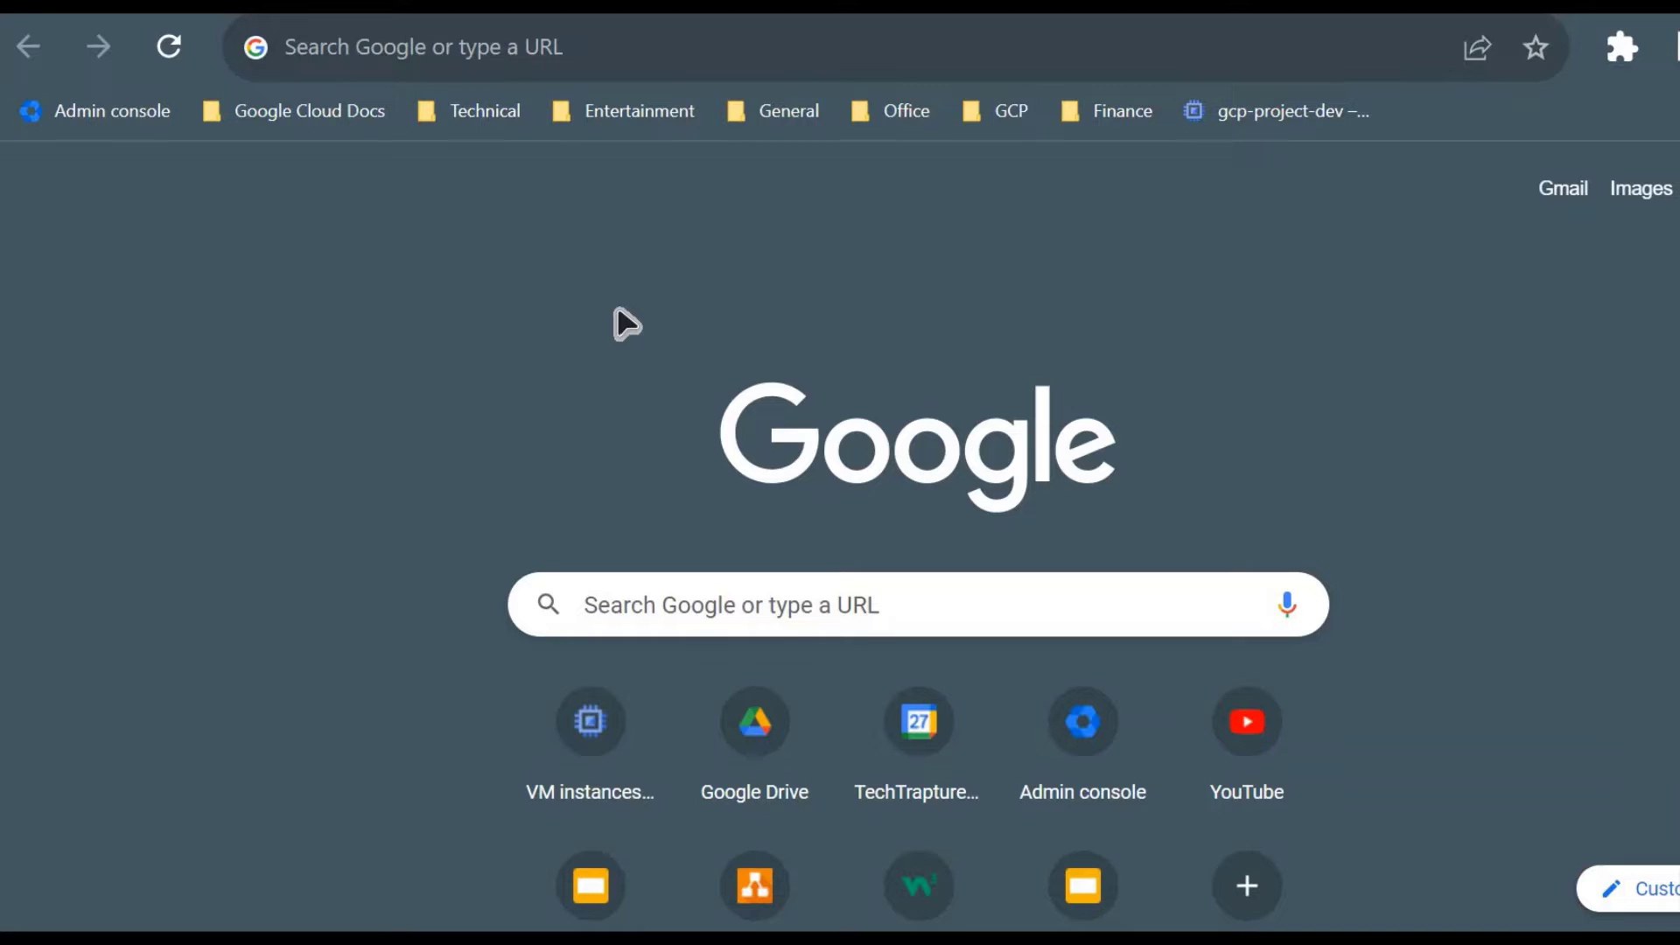
Google 'terraform associate certification' and open HashiCorp's Terraform Associate certification page
click(407, 60)
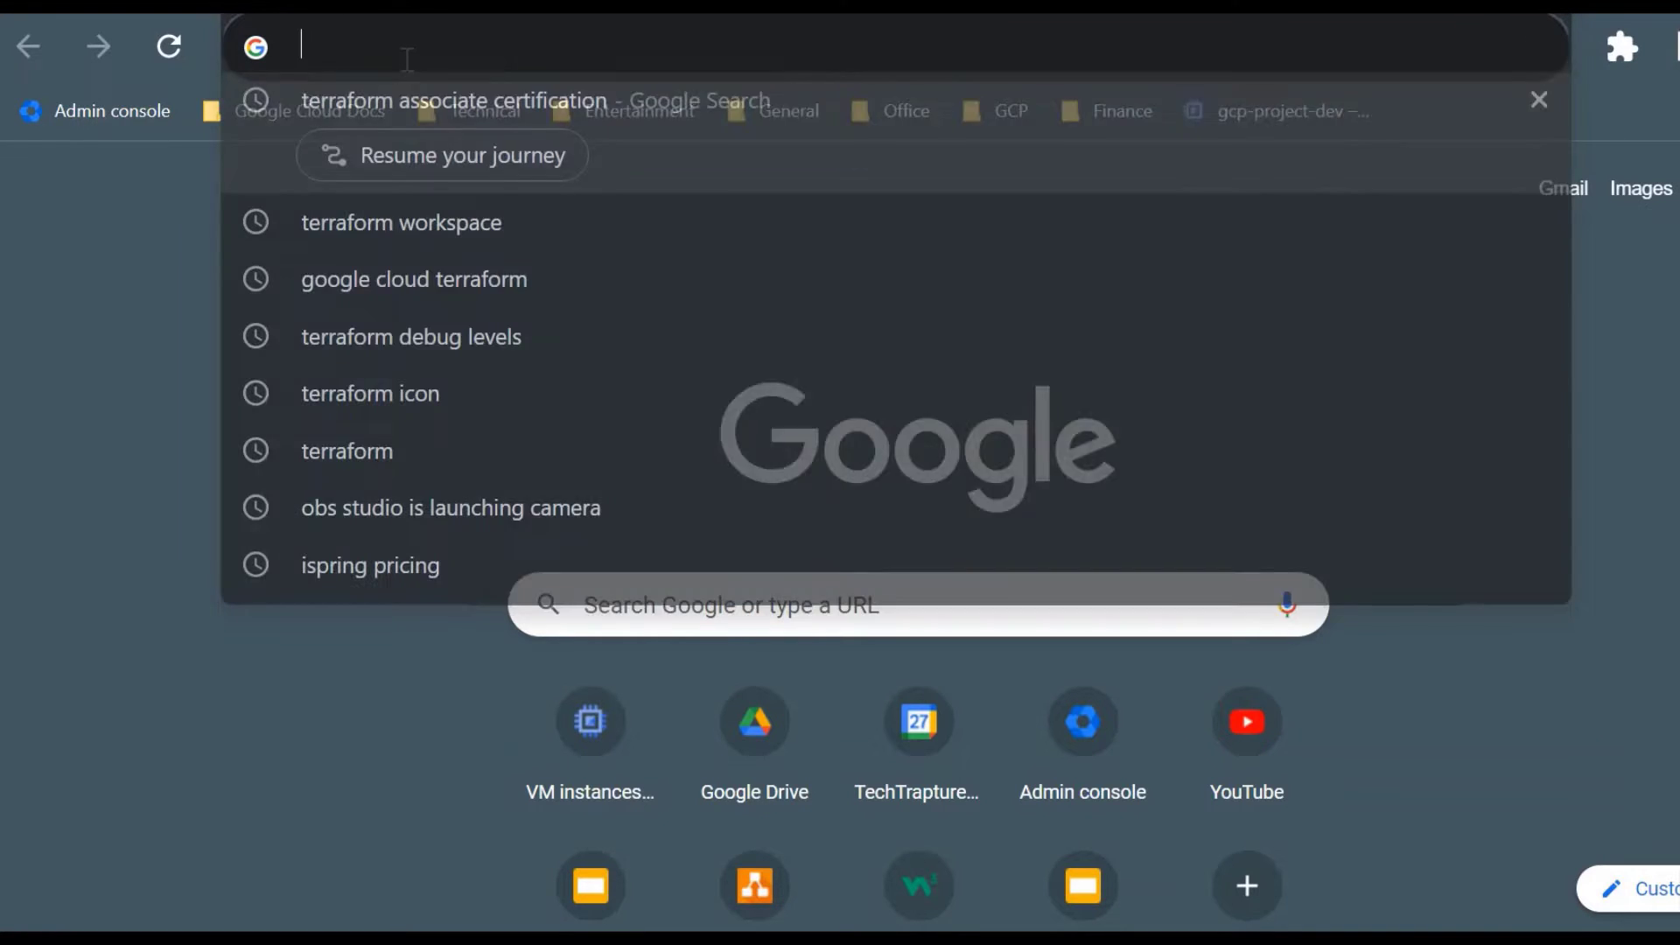
text(terraform associate certification)
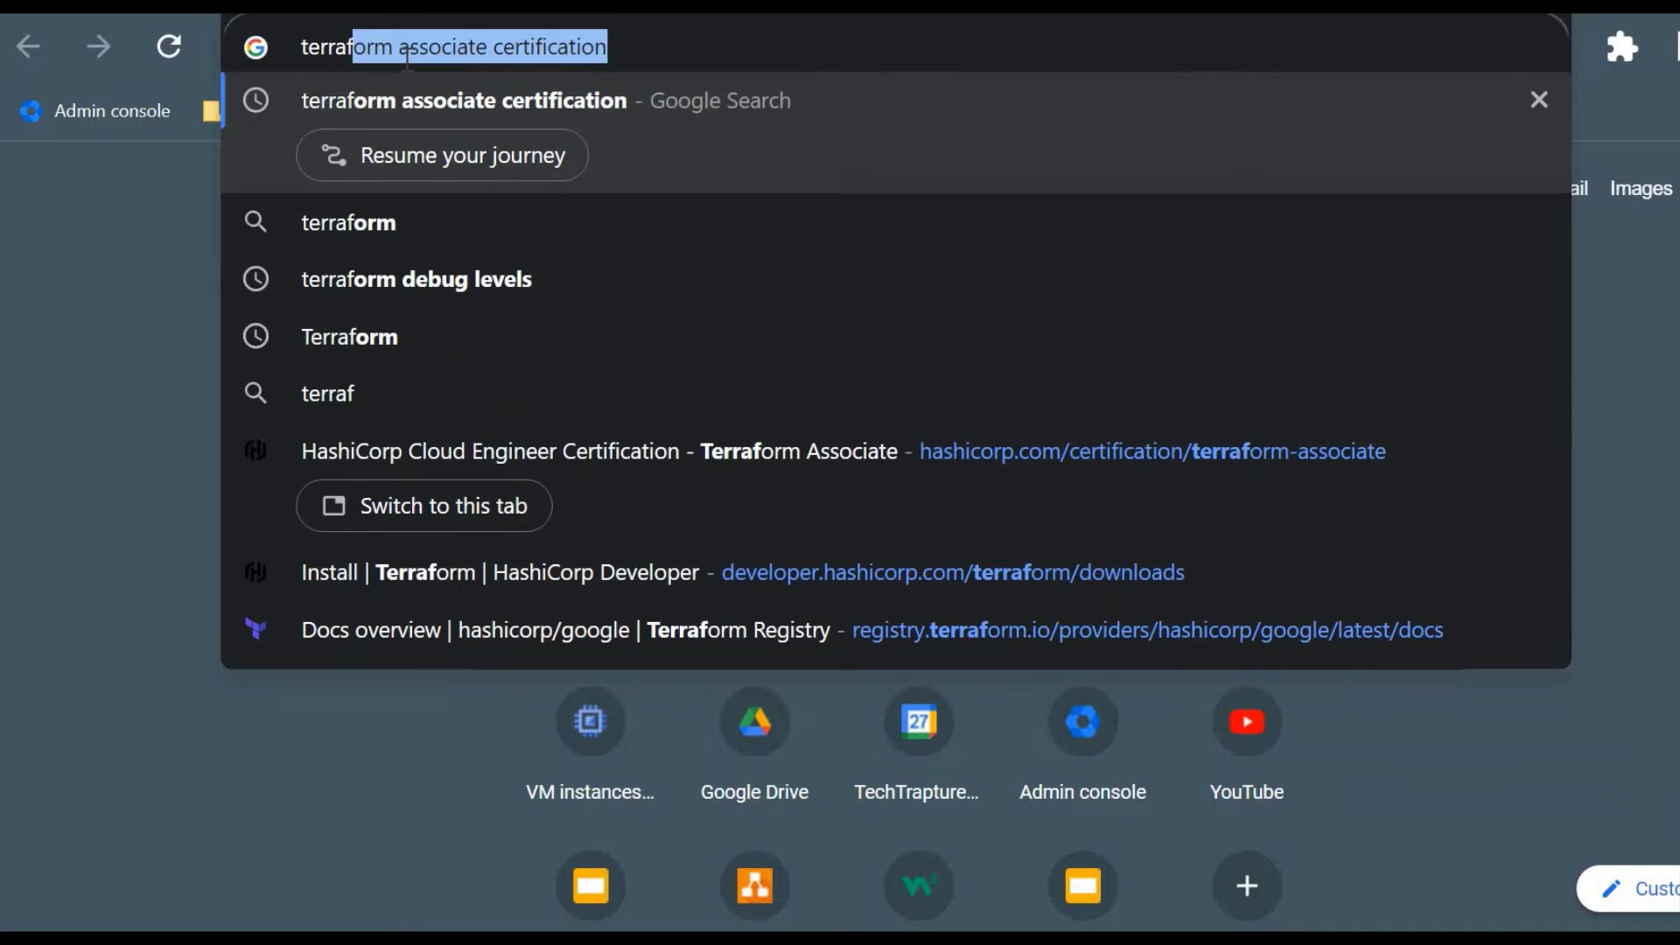
key(Right)
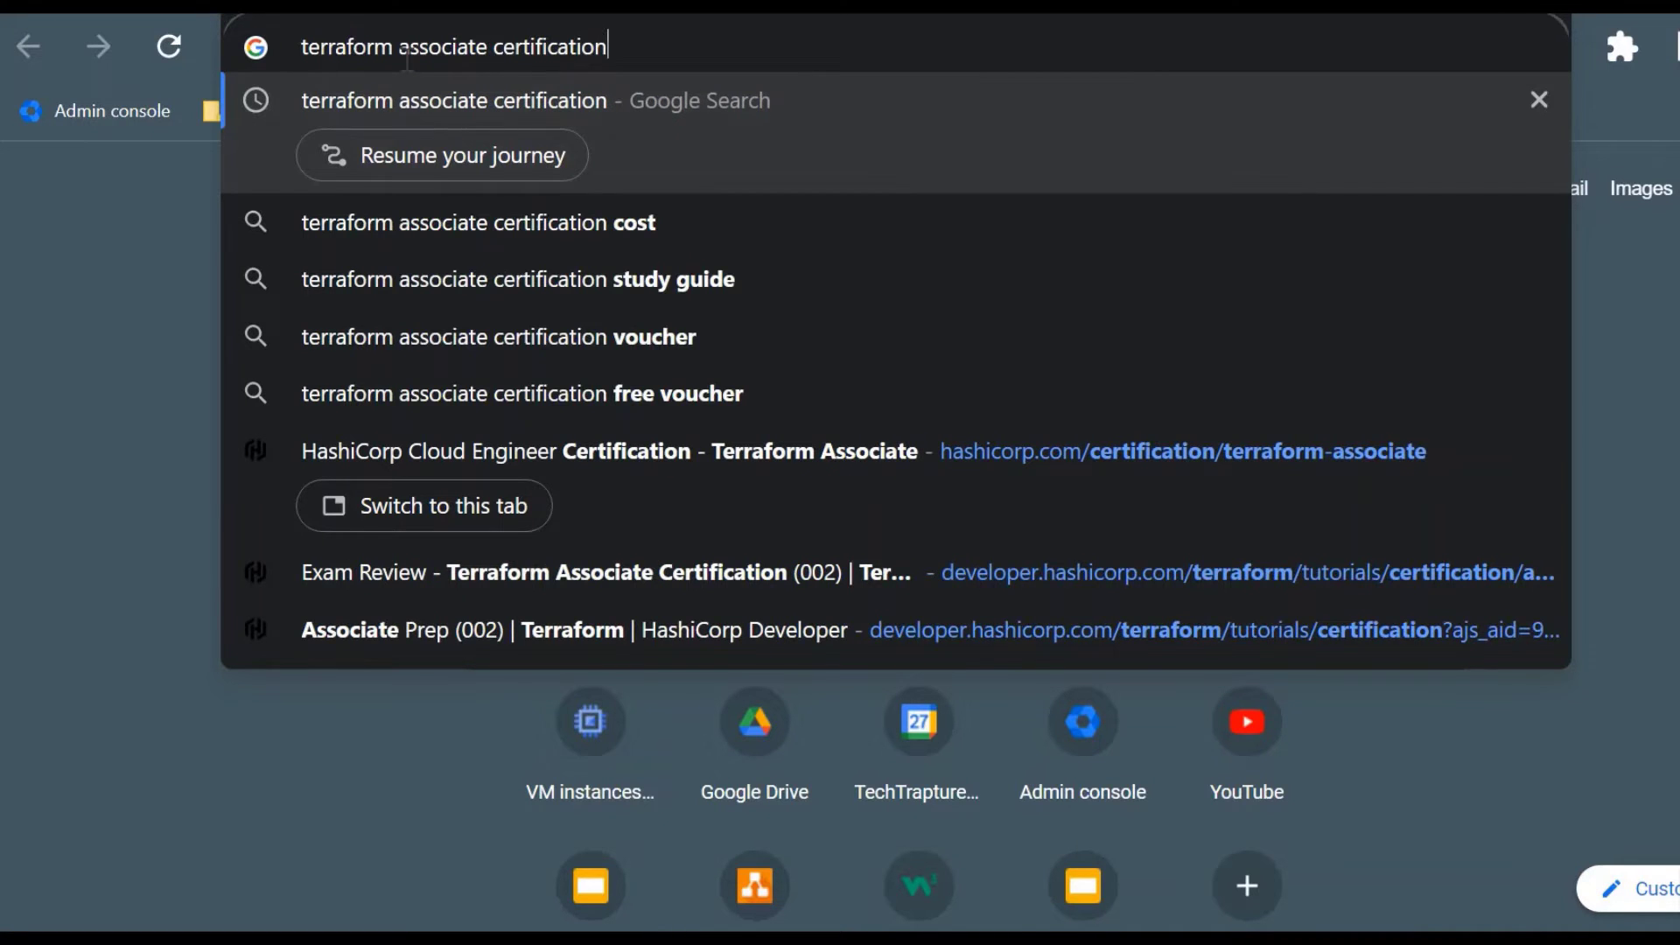
key(Return)
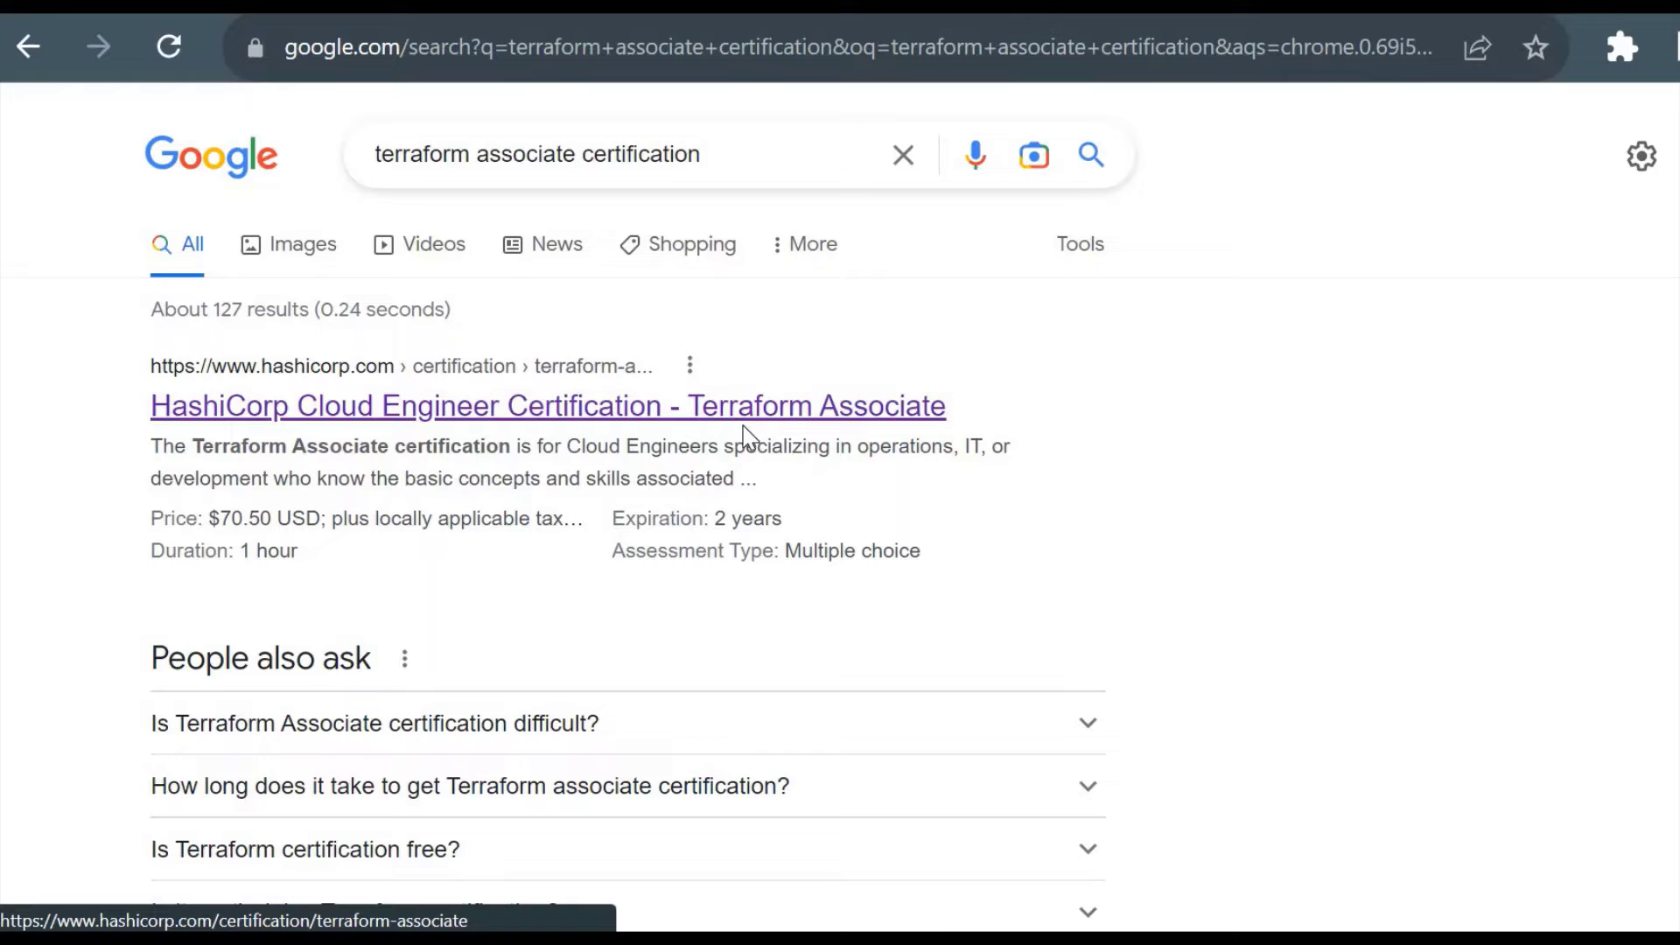
click(858, 418)
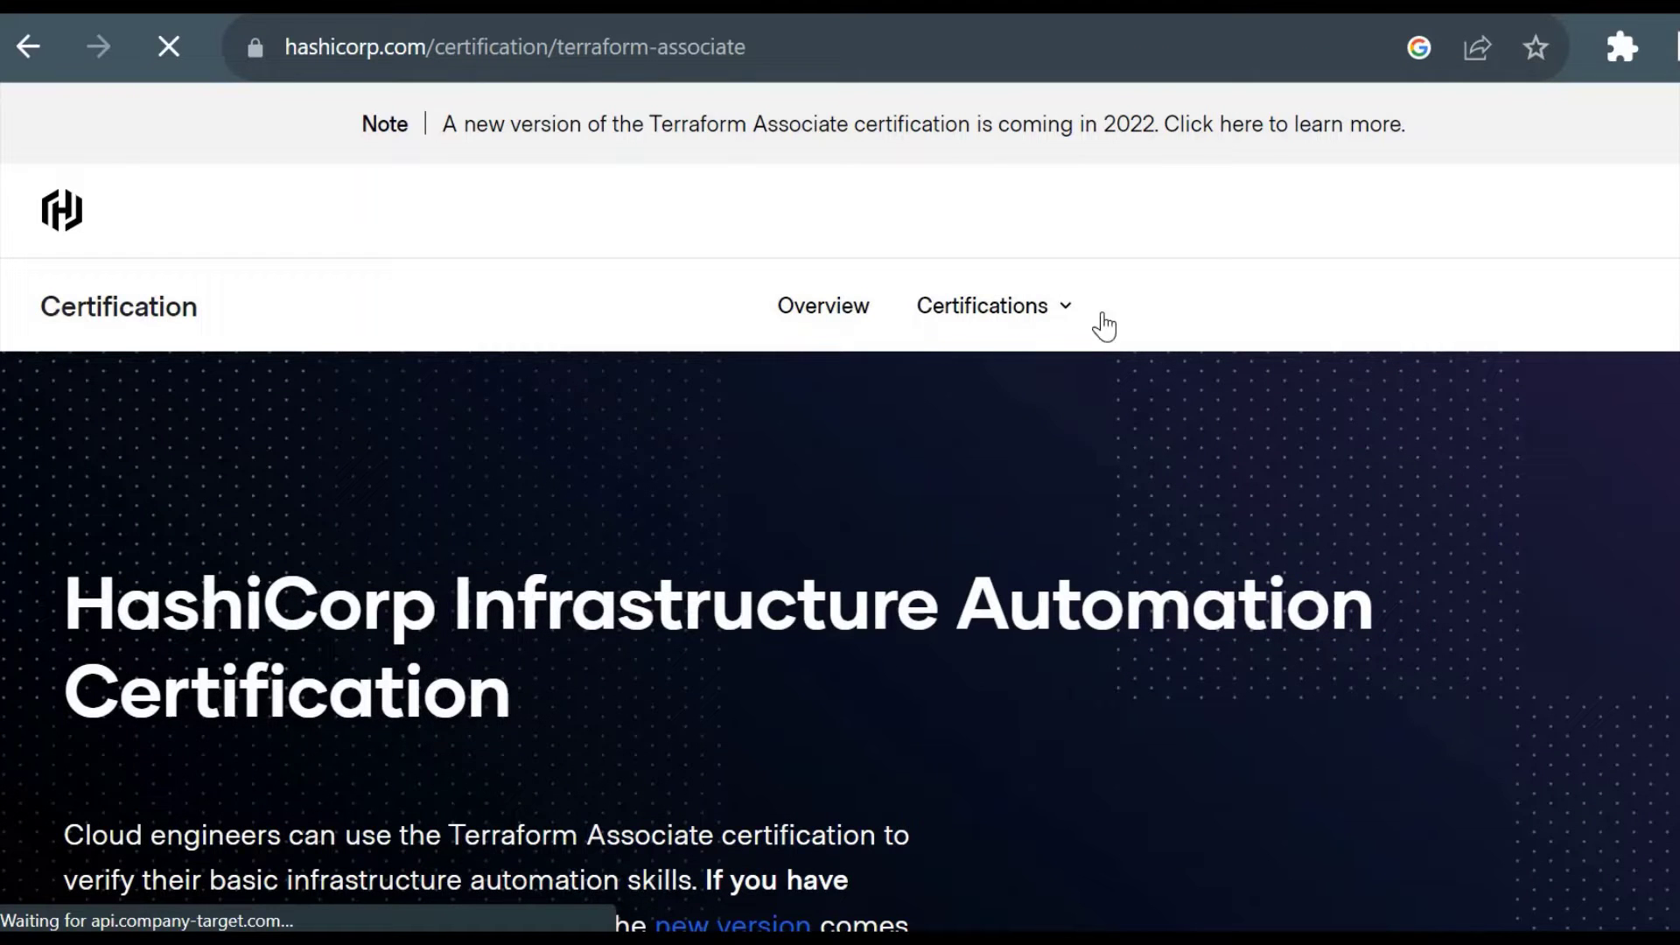
click(982, 325)
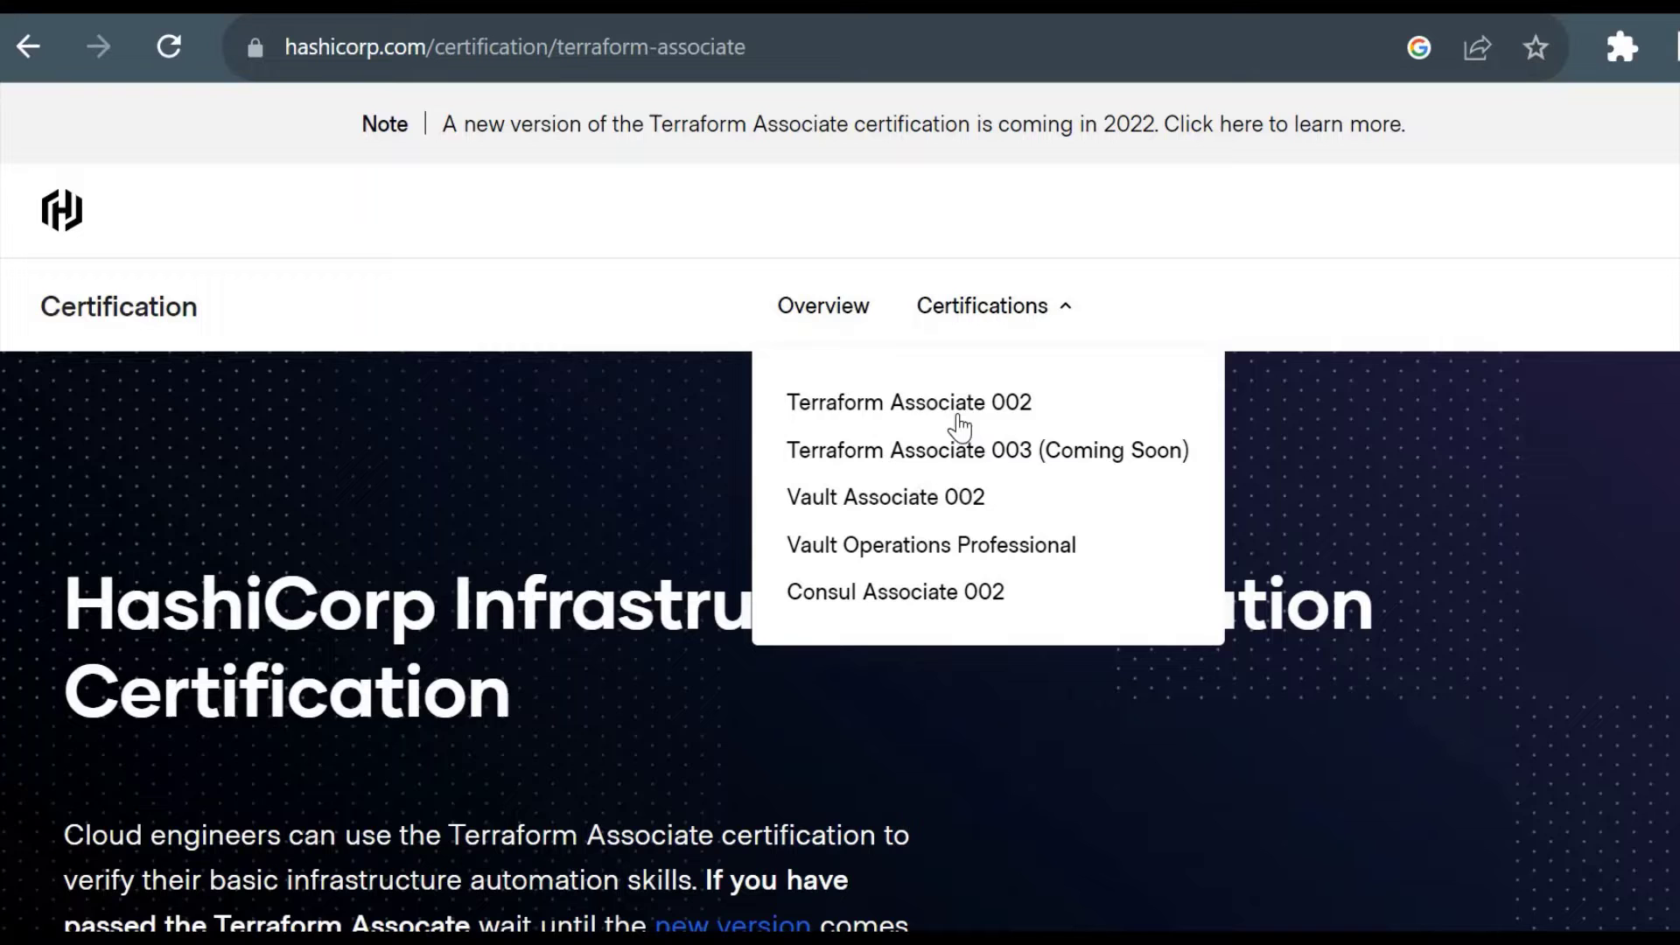
click(1319, 267)
scroll(1225, 267, down, 1)
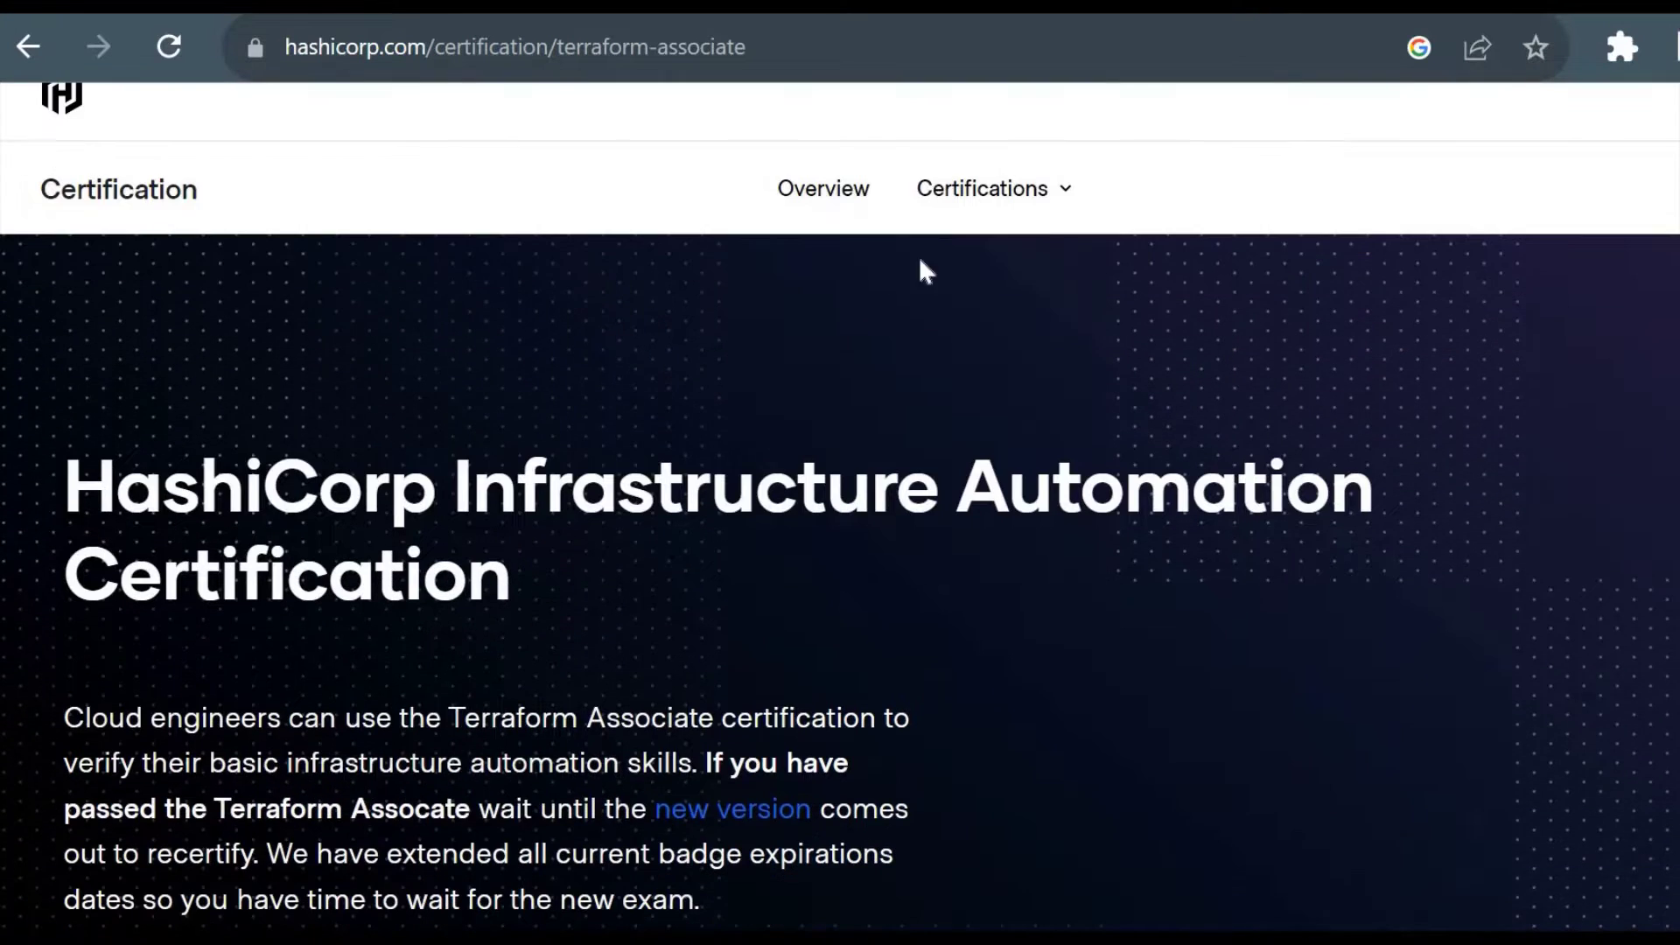
triple_click(585, 490)
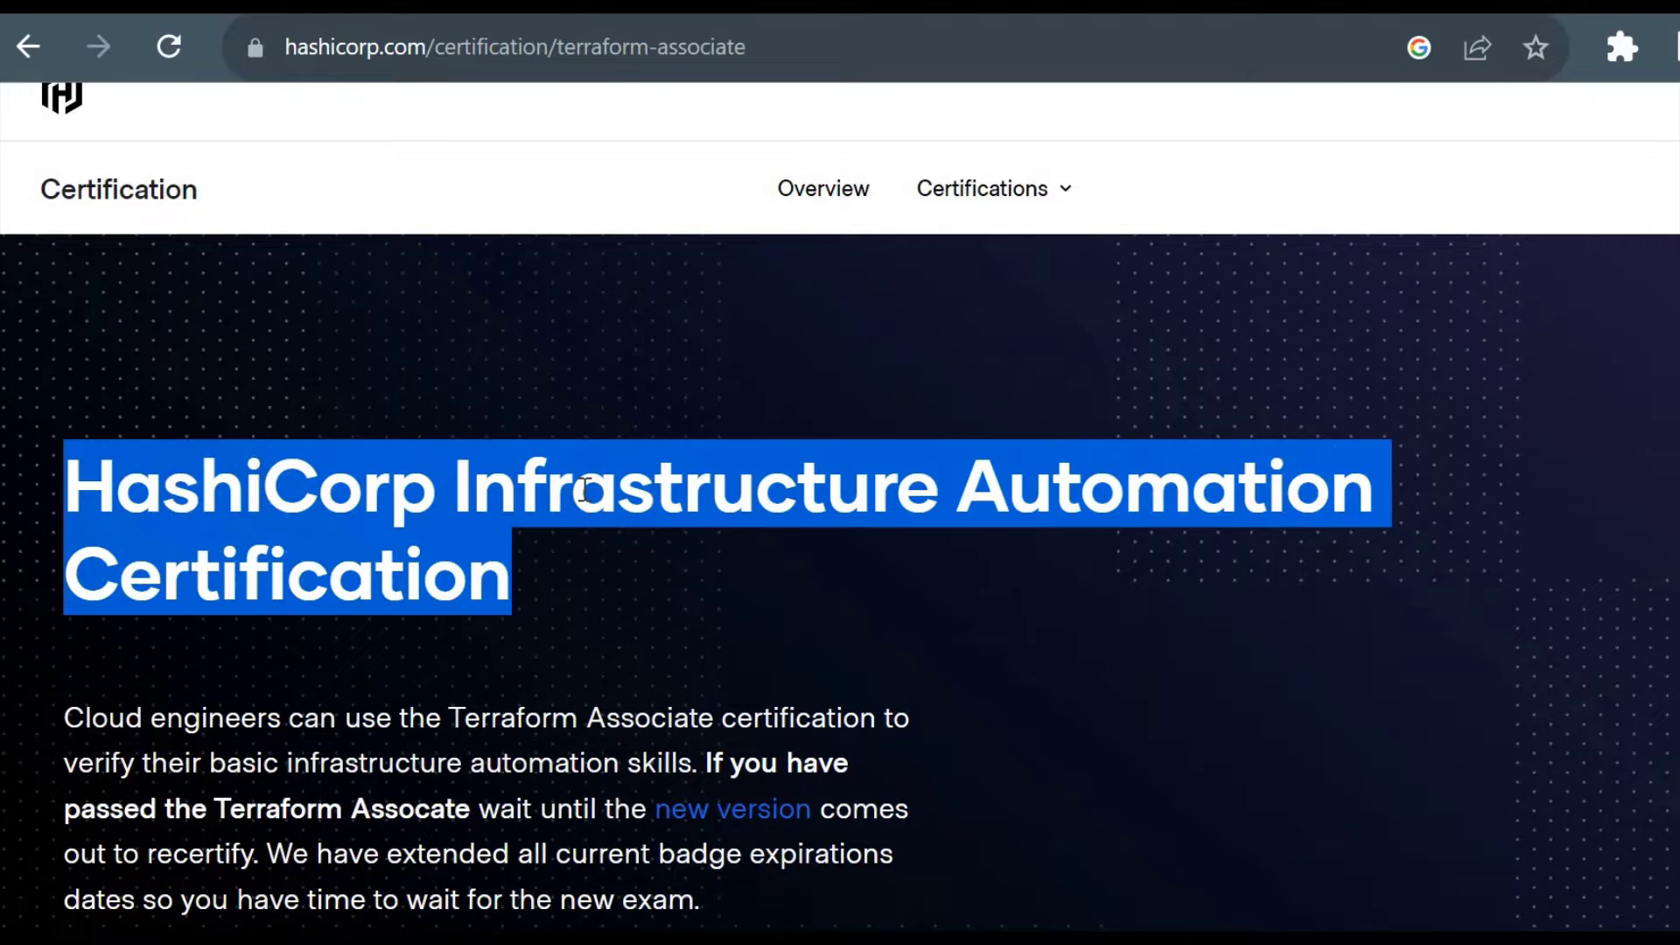
click(771, 423)
scroll(771, 423, down, 5)
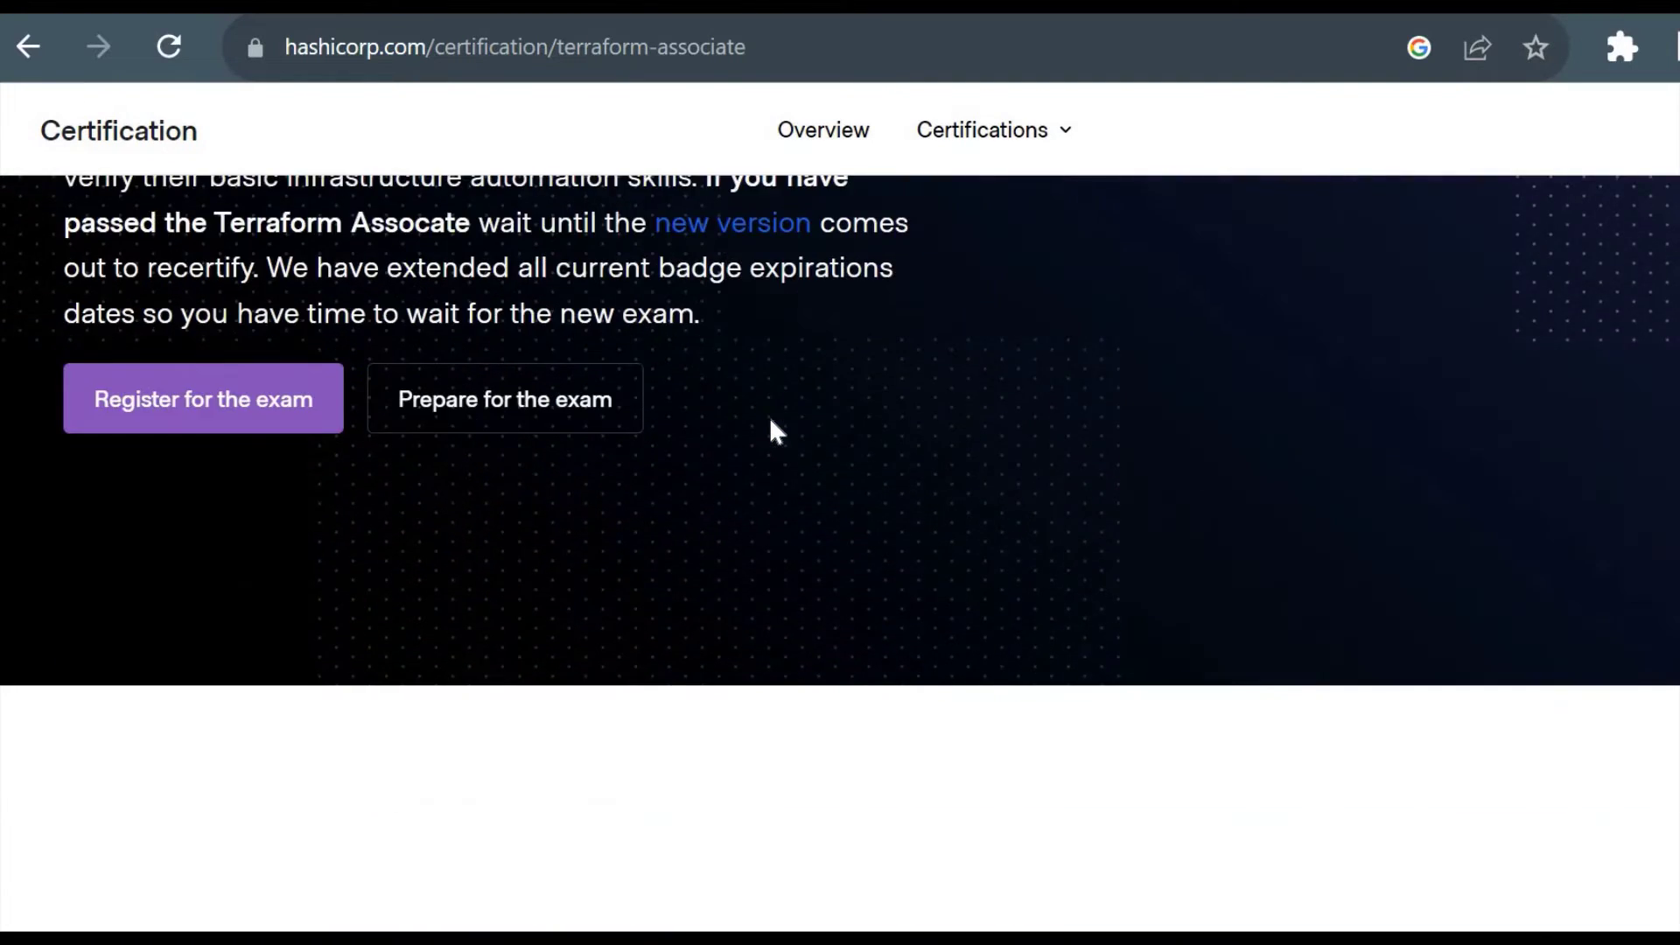
scroll(769, 430, up, 3)
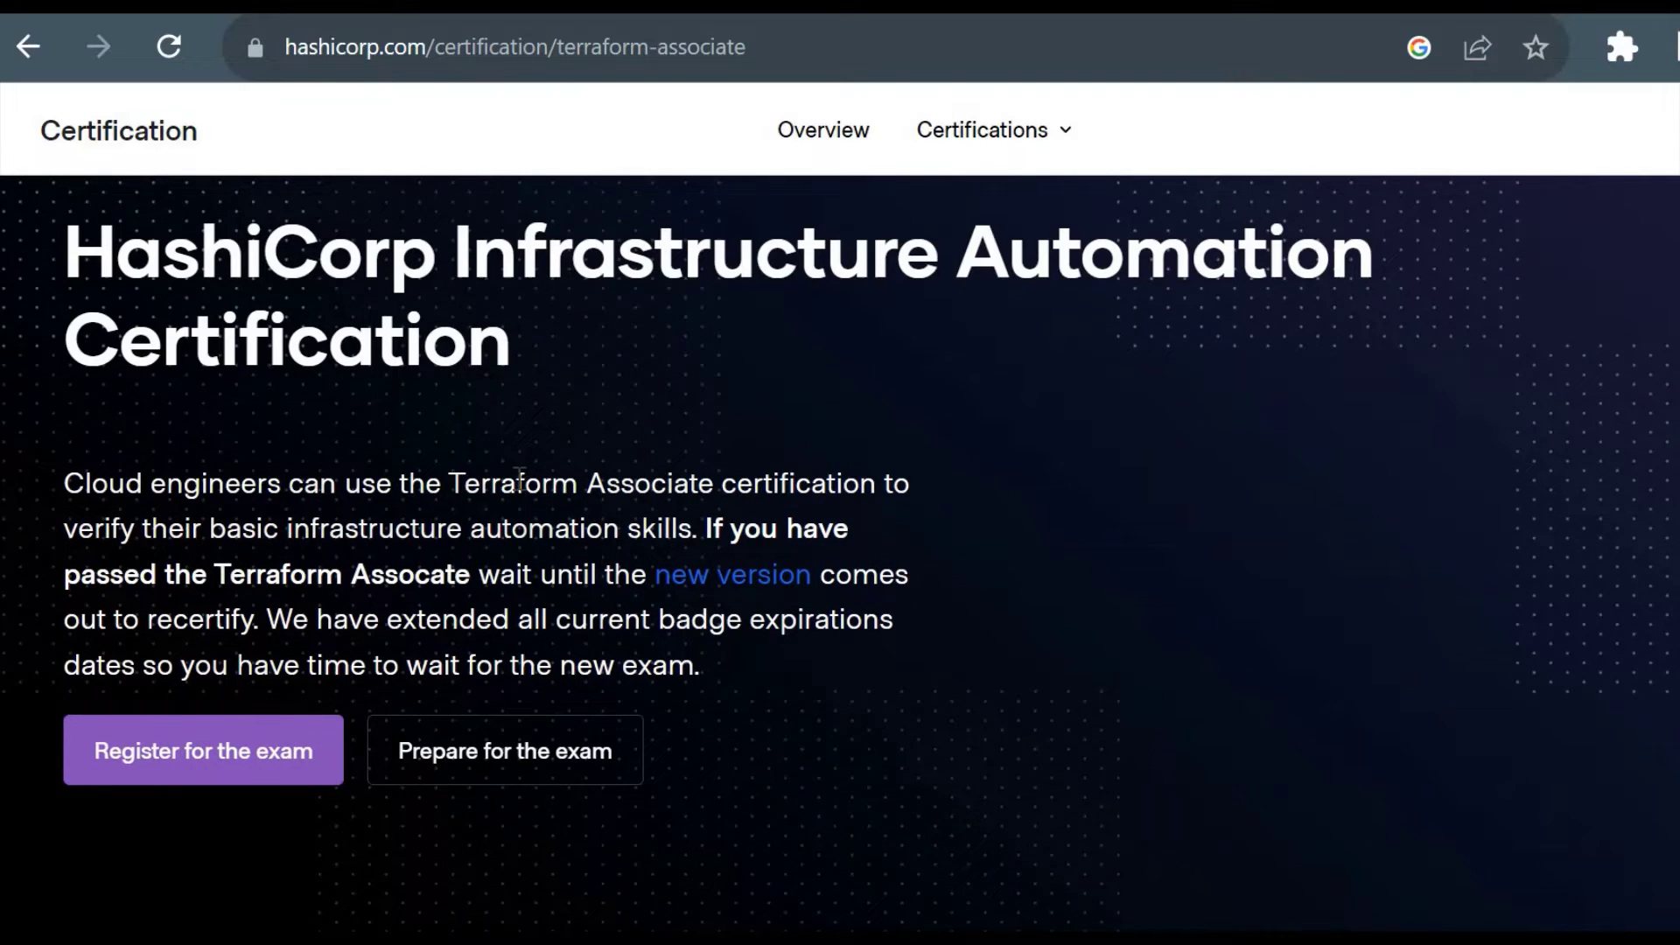
triple_click(300, 490)
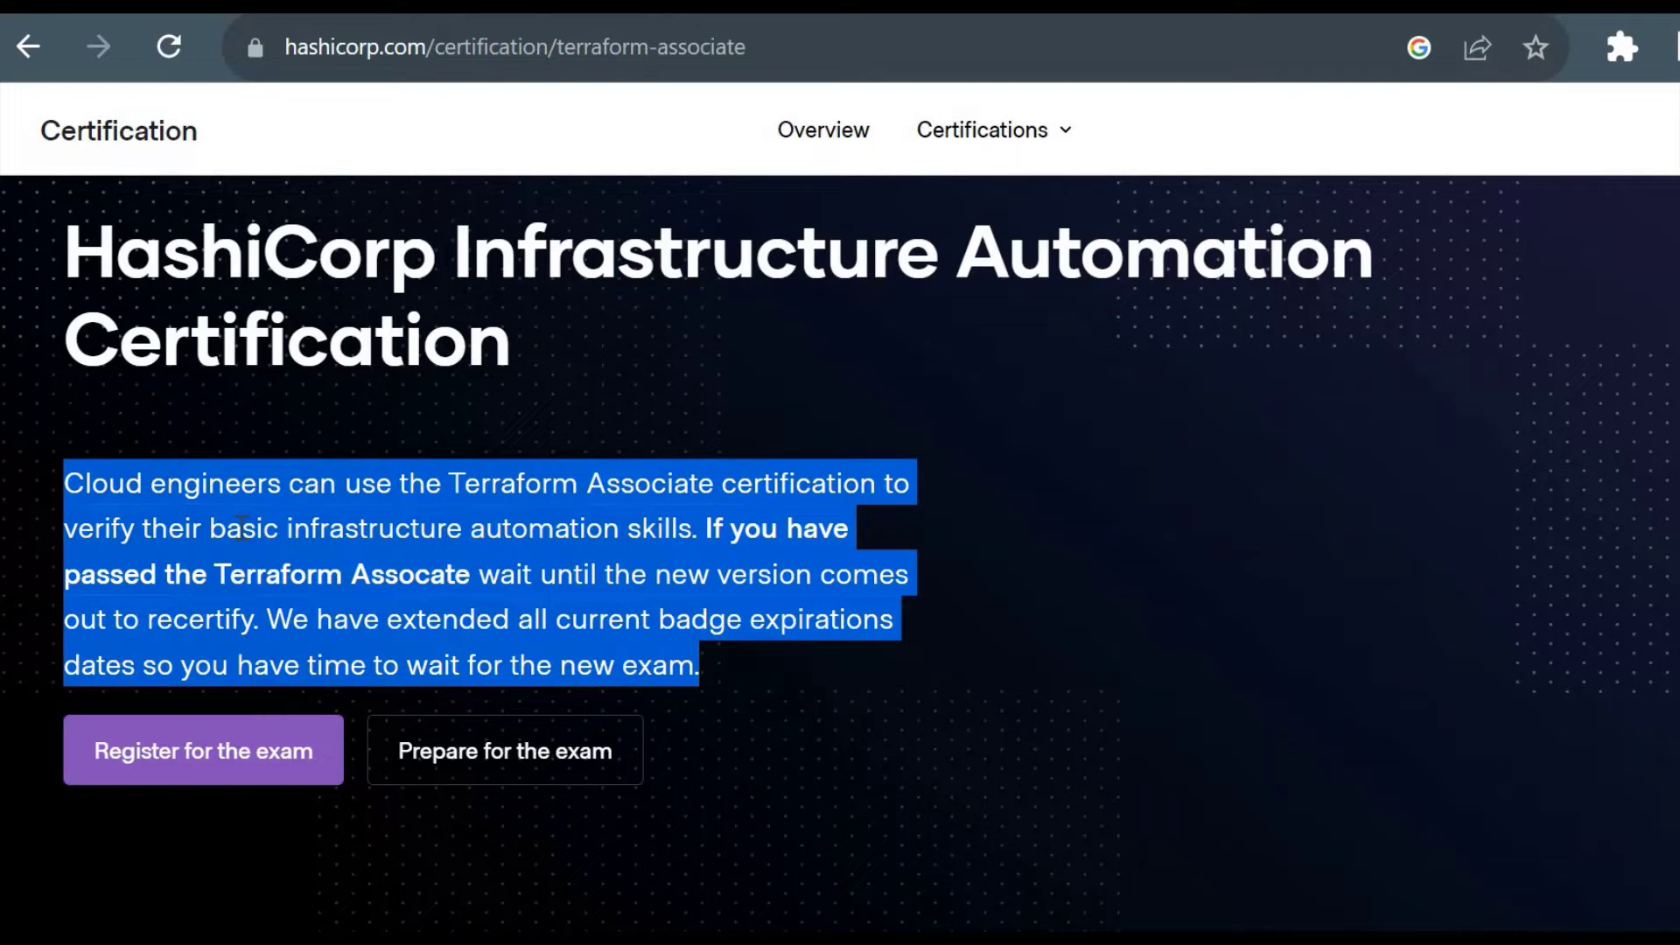
click(1076, 403)
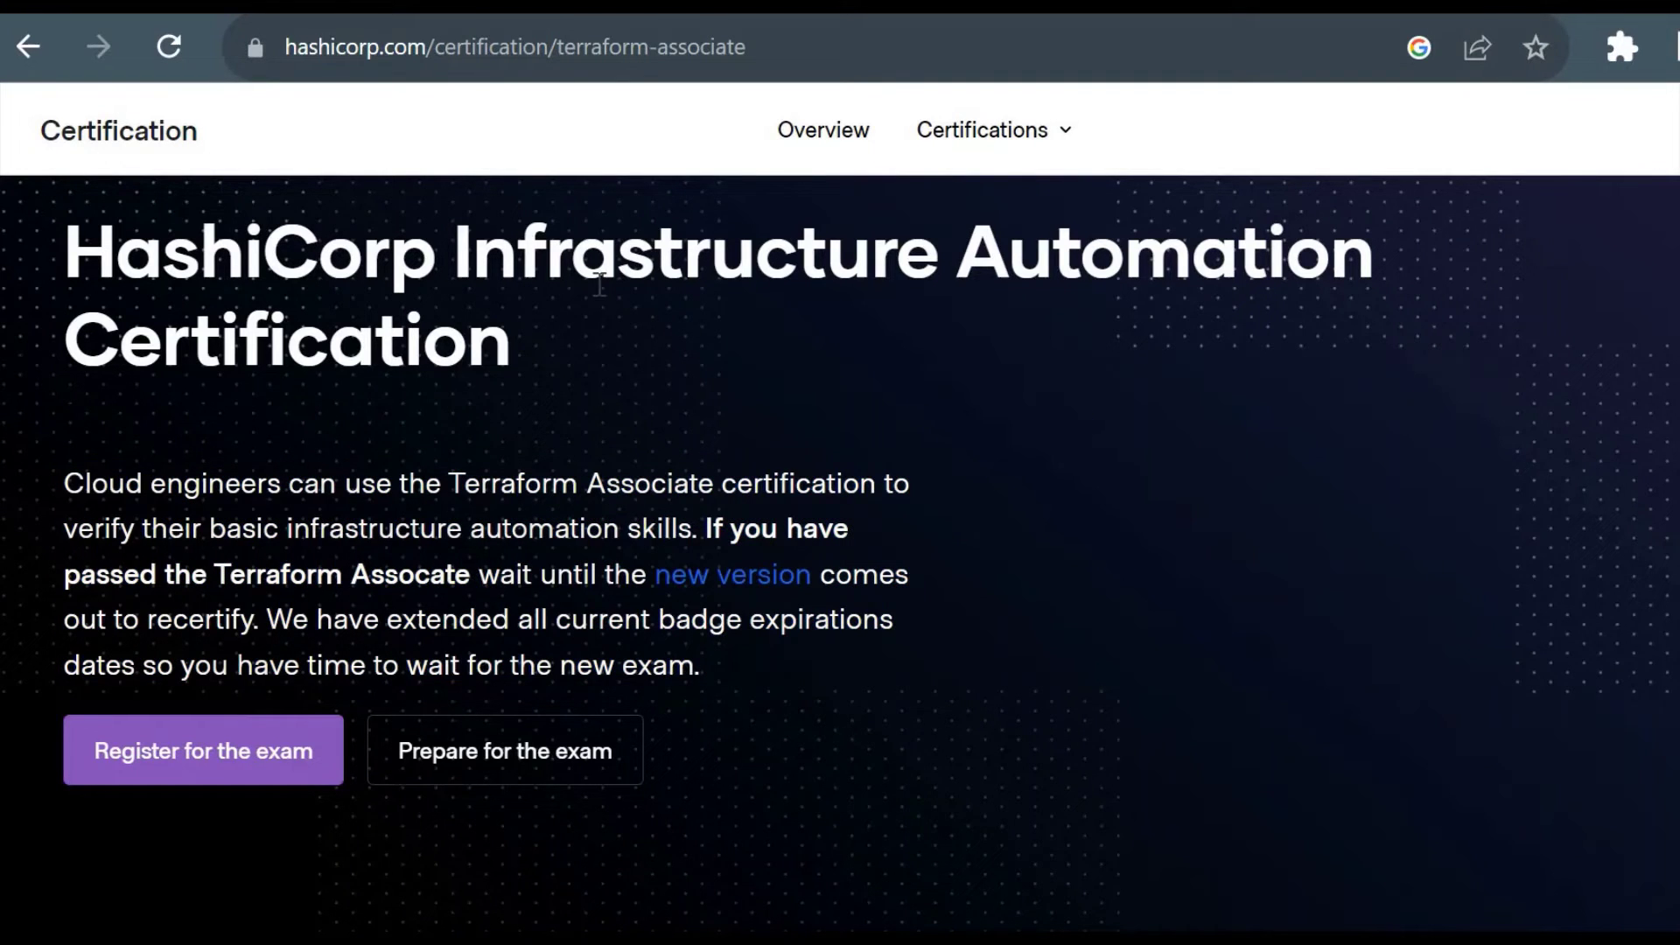
triple_click(544, 249)
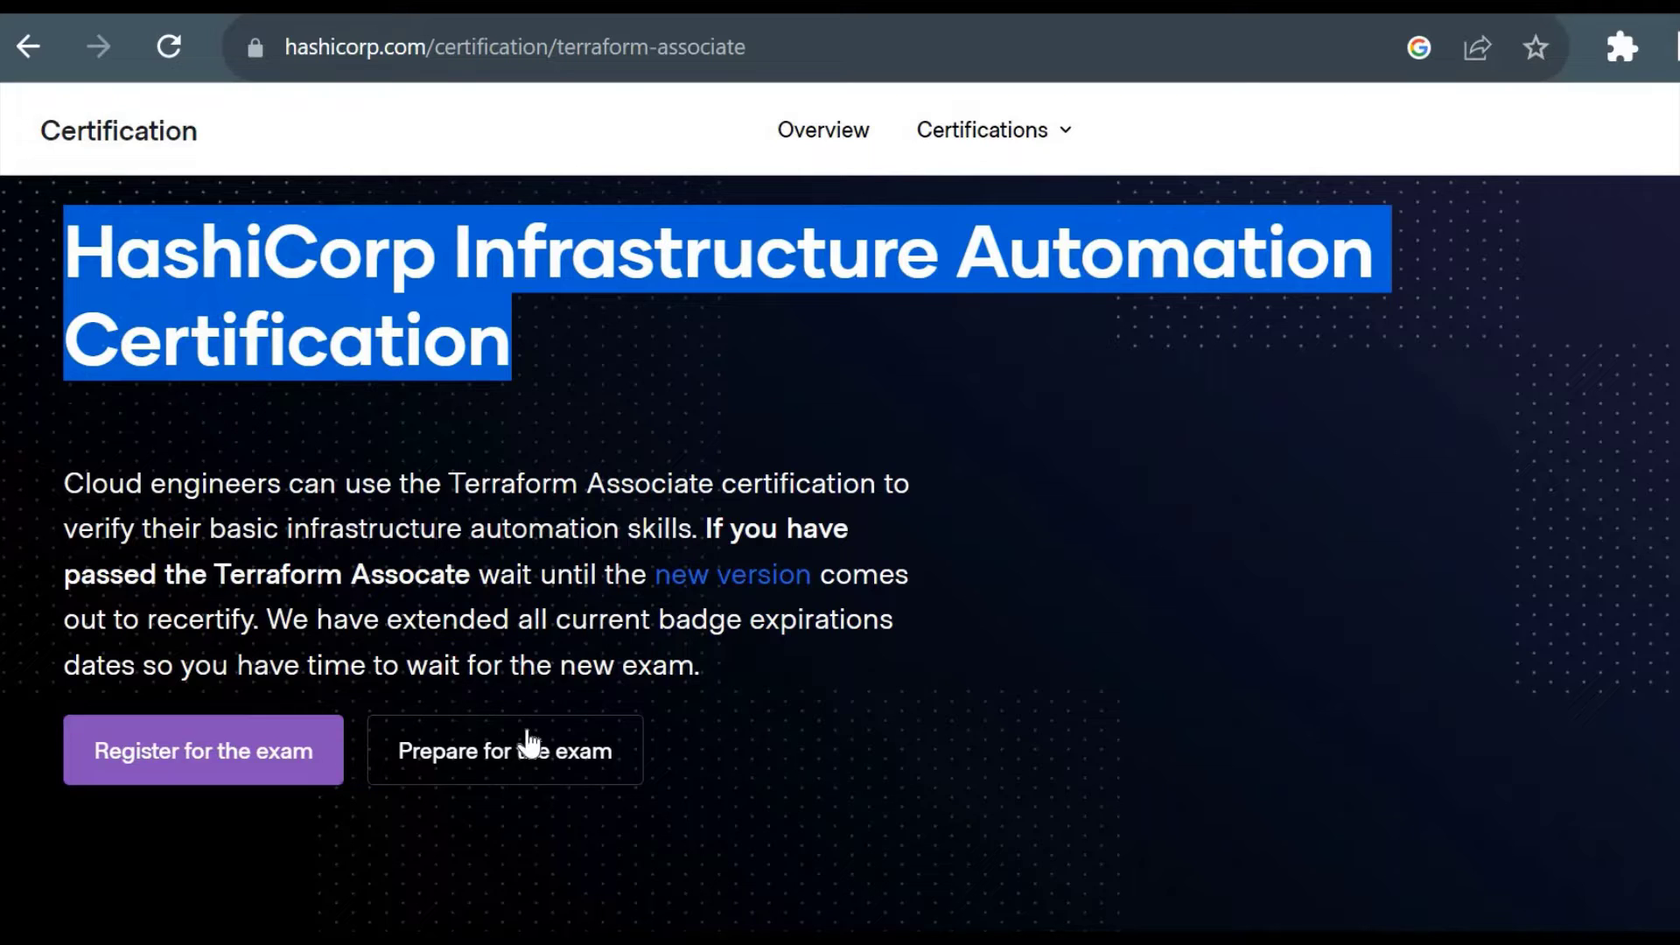
click(329, 514)
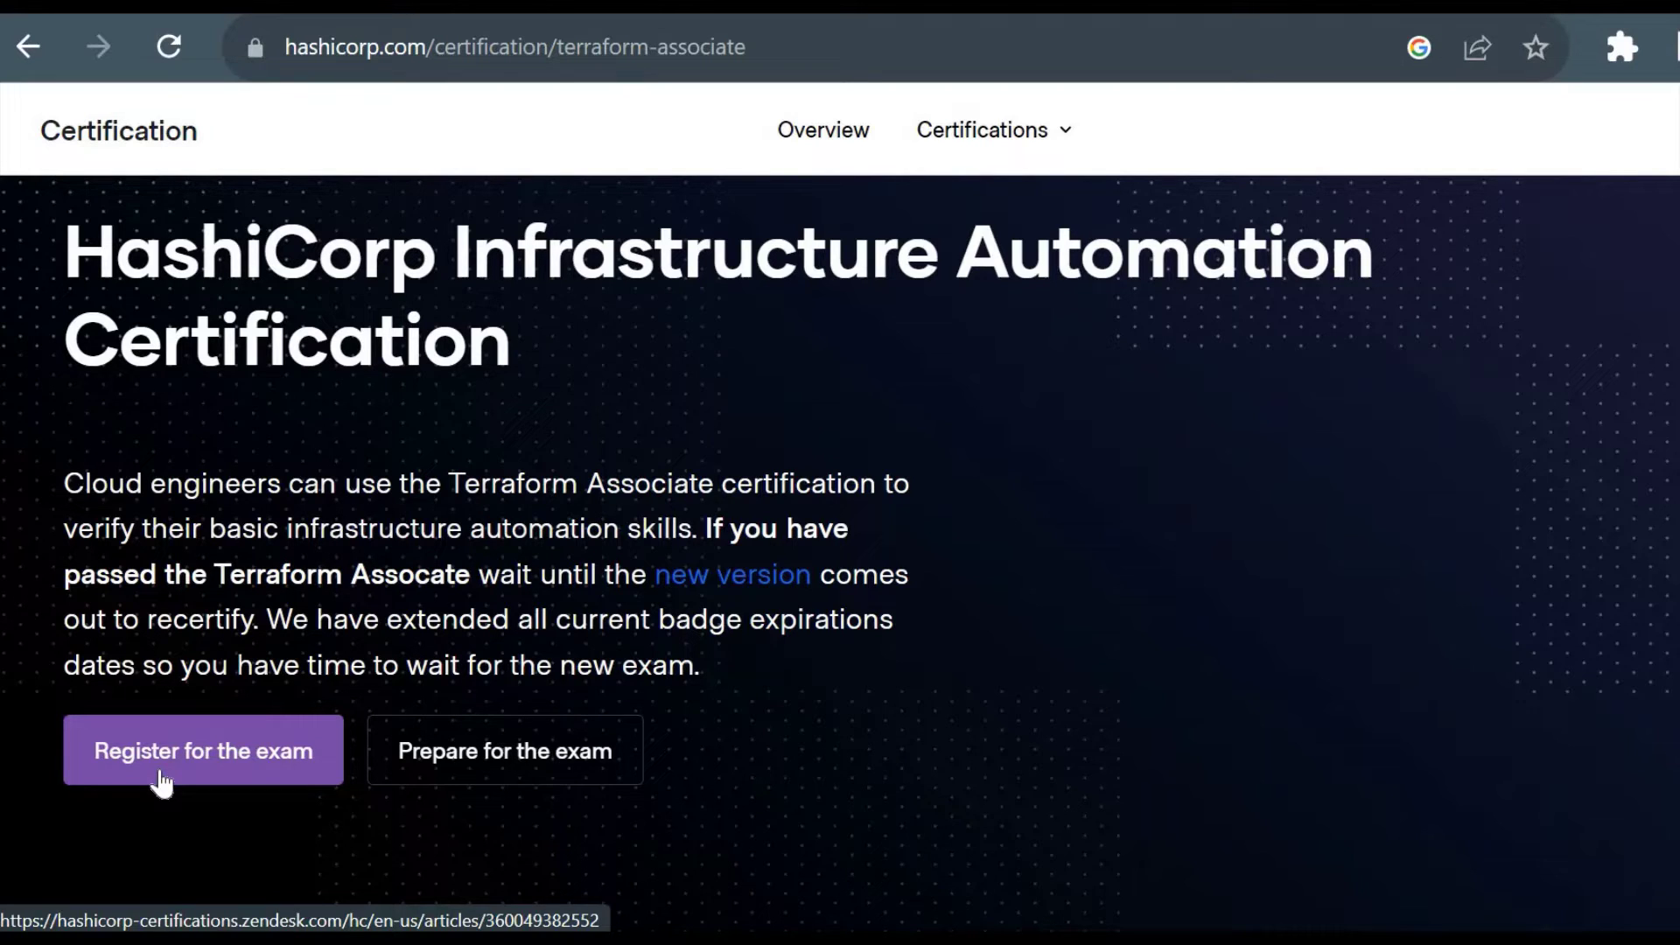
Start exam registration and follow the article's link to PSI's exam platform
click(159, 767)
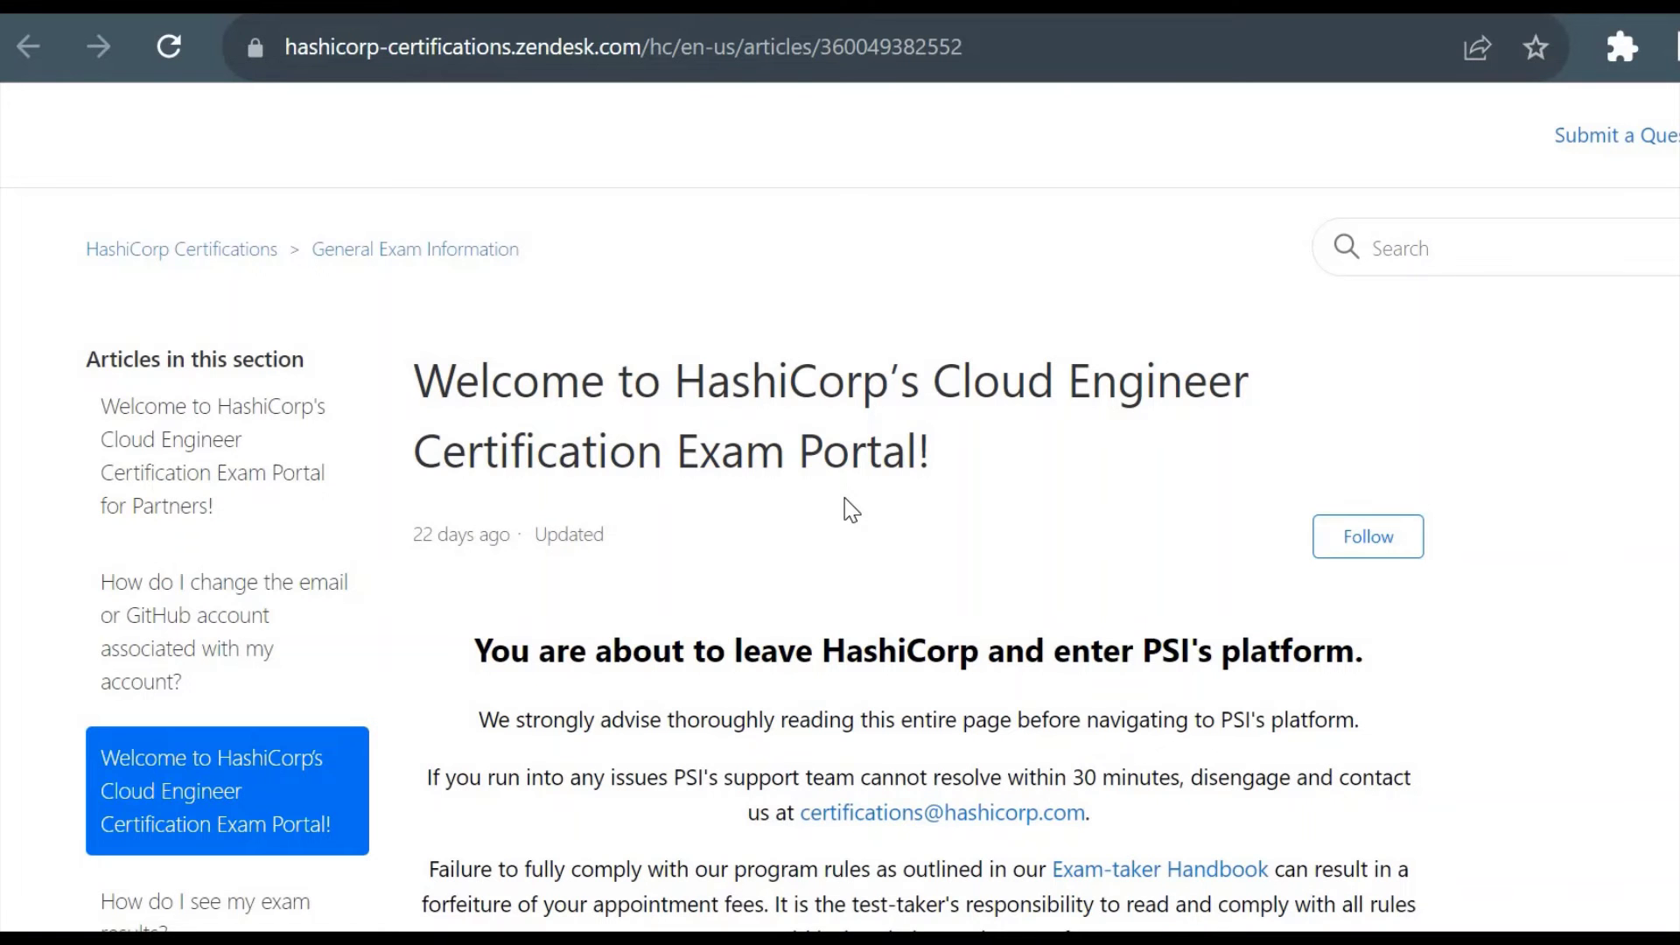
scroll(851, 510, down, 2)
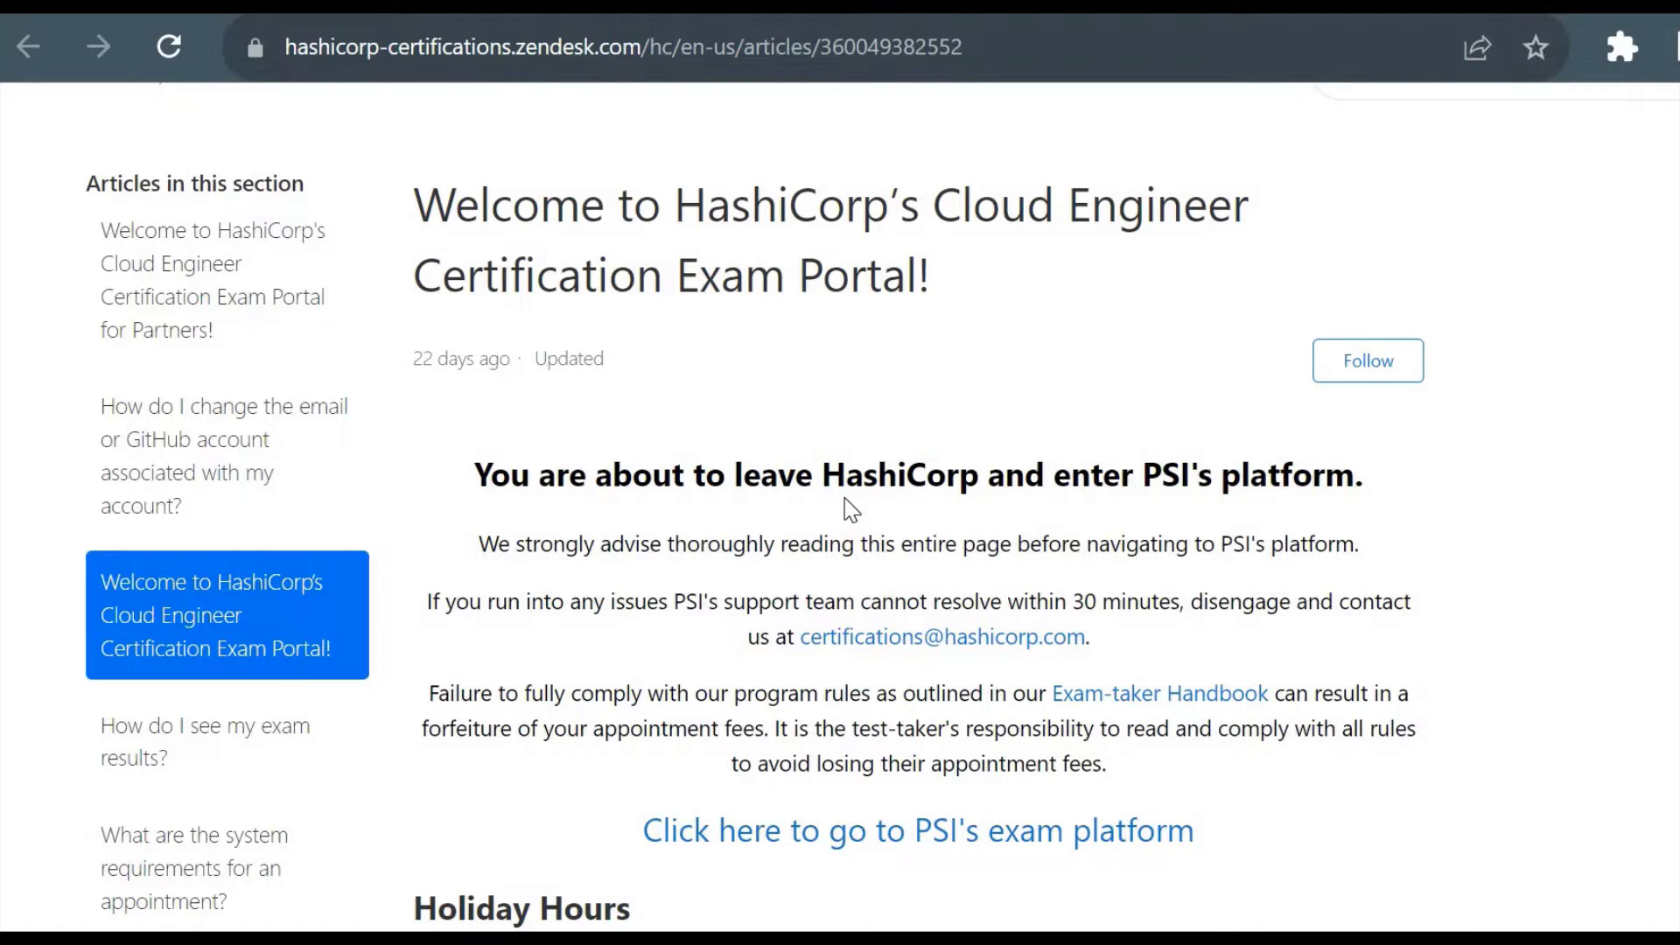
scroll(851, 509, down, 1)
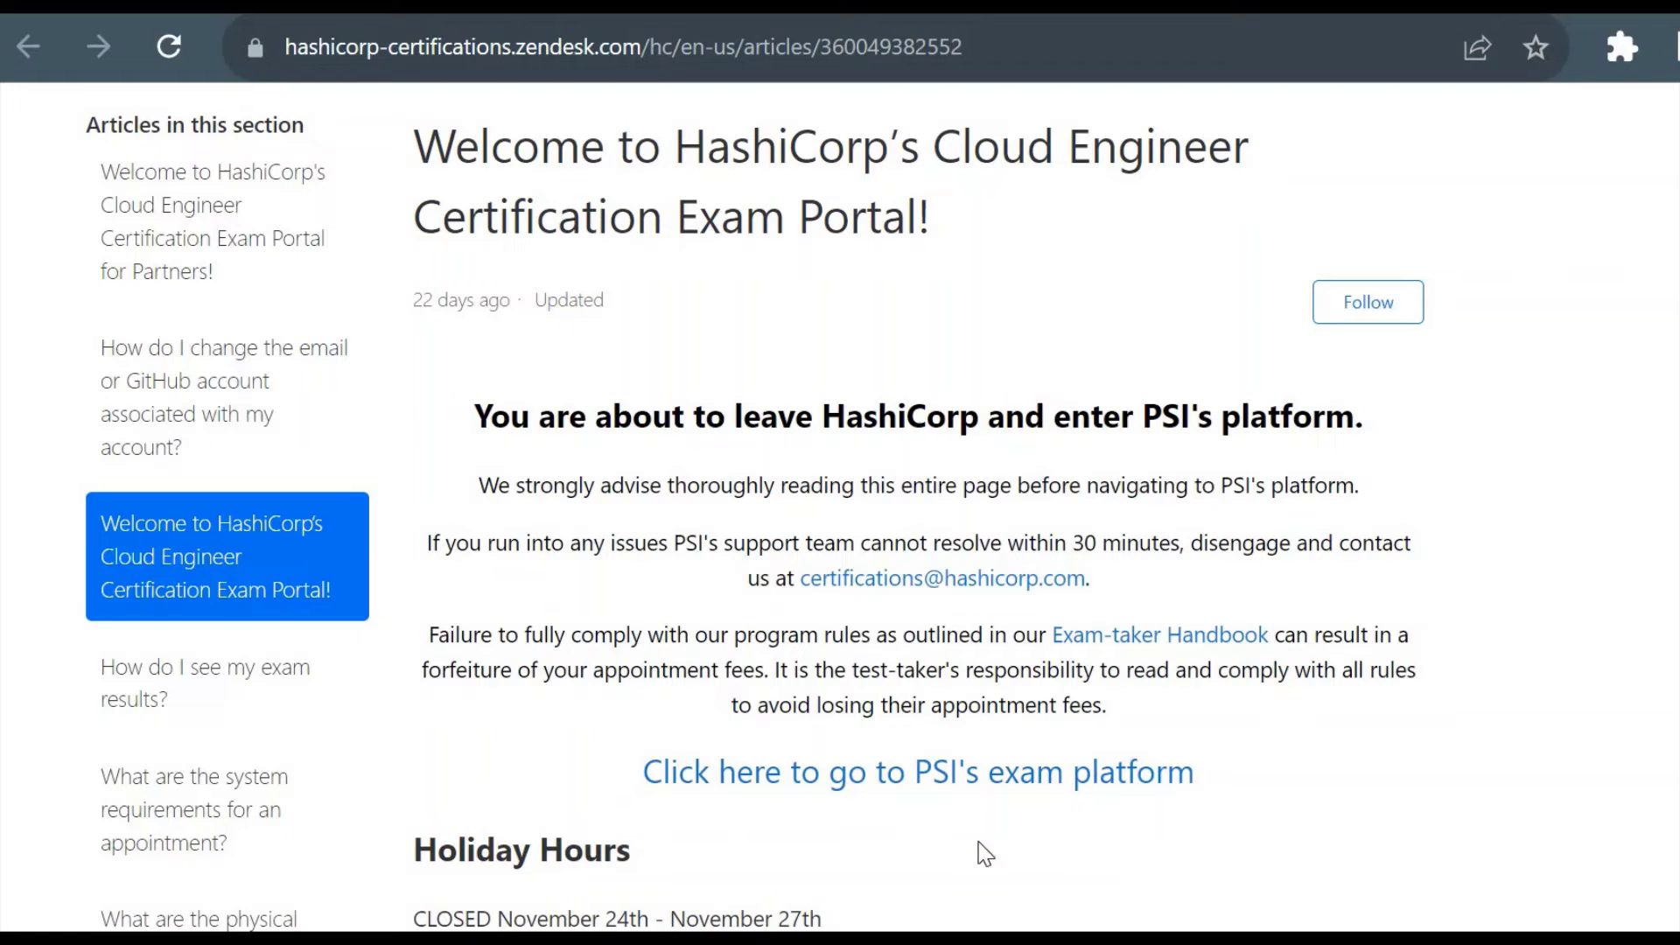
click(947, 789)
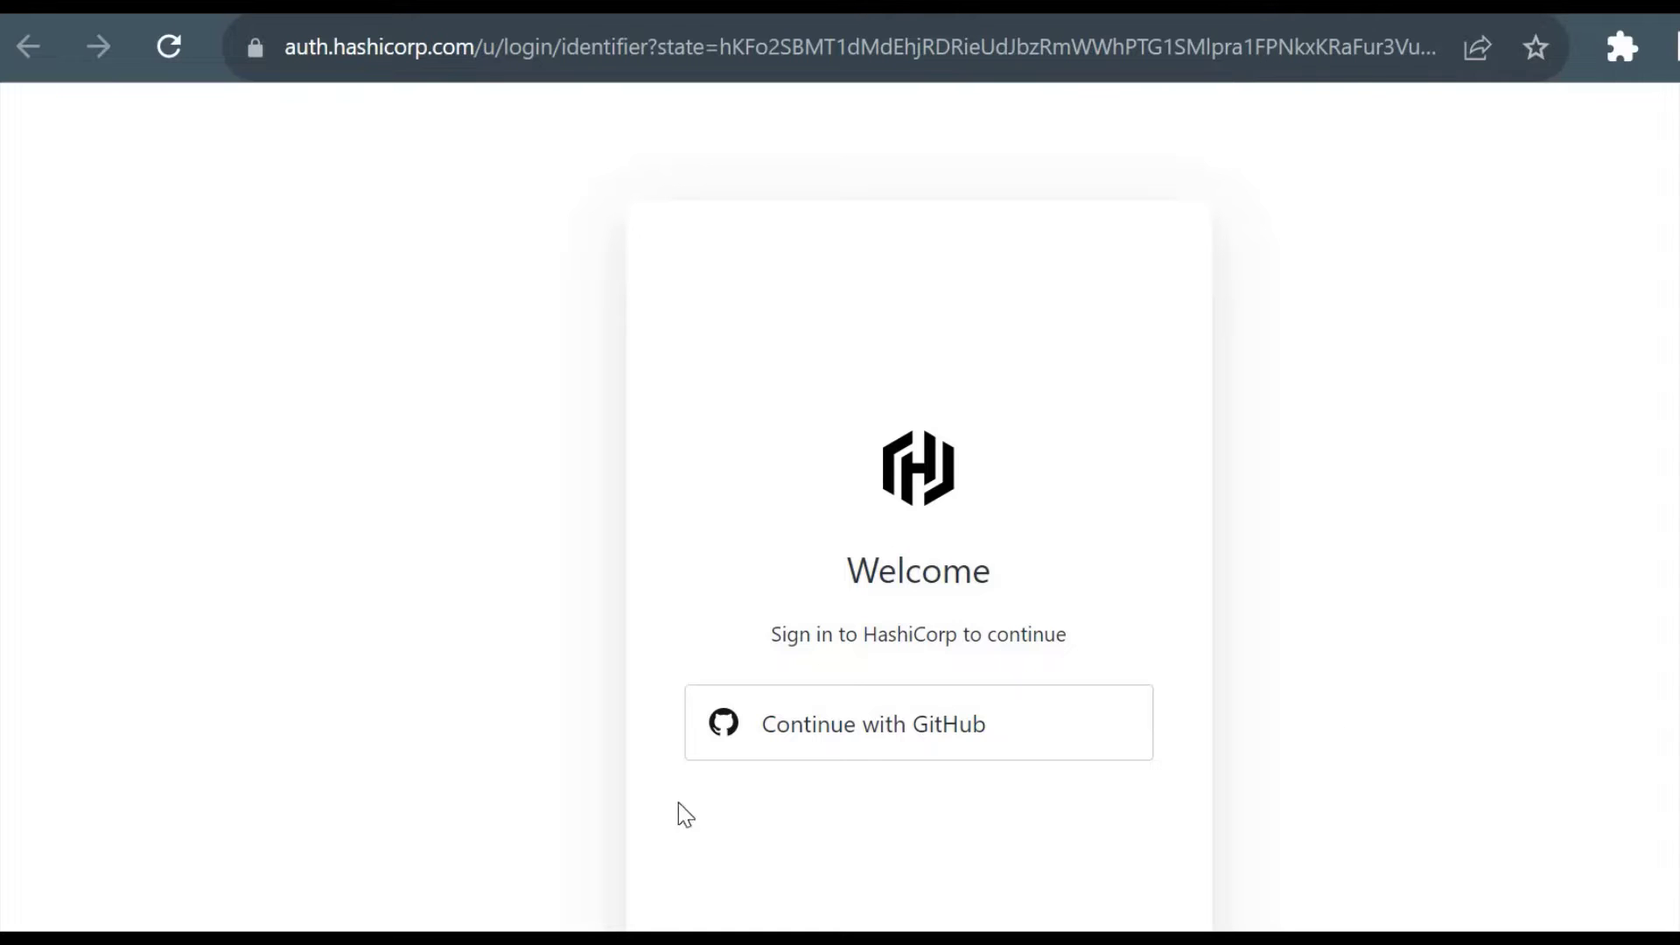
Sign in to HashiCorp with GitHub, retrying the GitHub sign-in once
click(916, 743)
scroll(918, 525, down, 2)
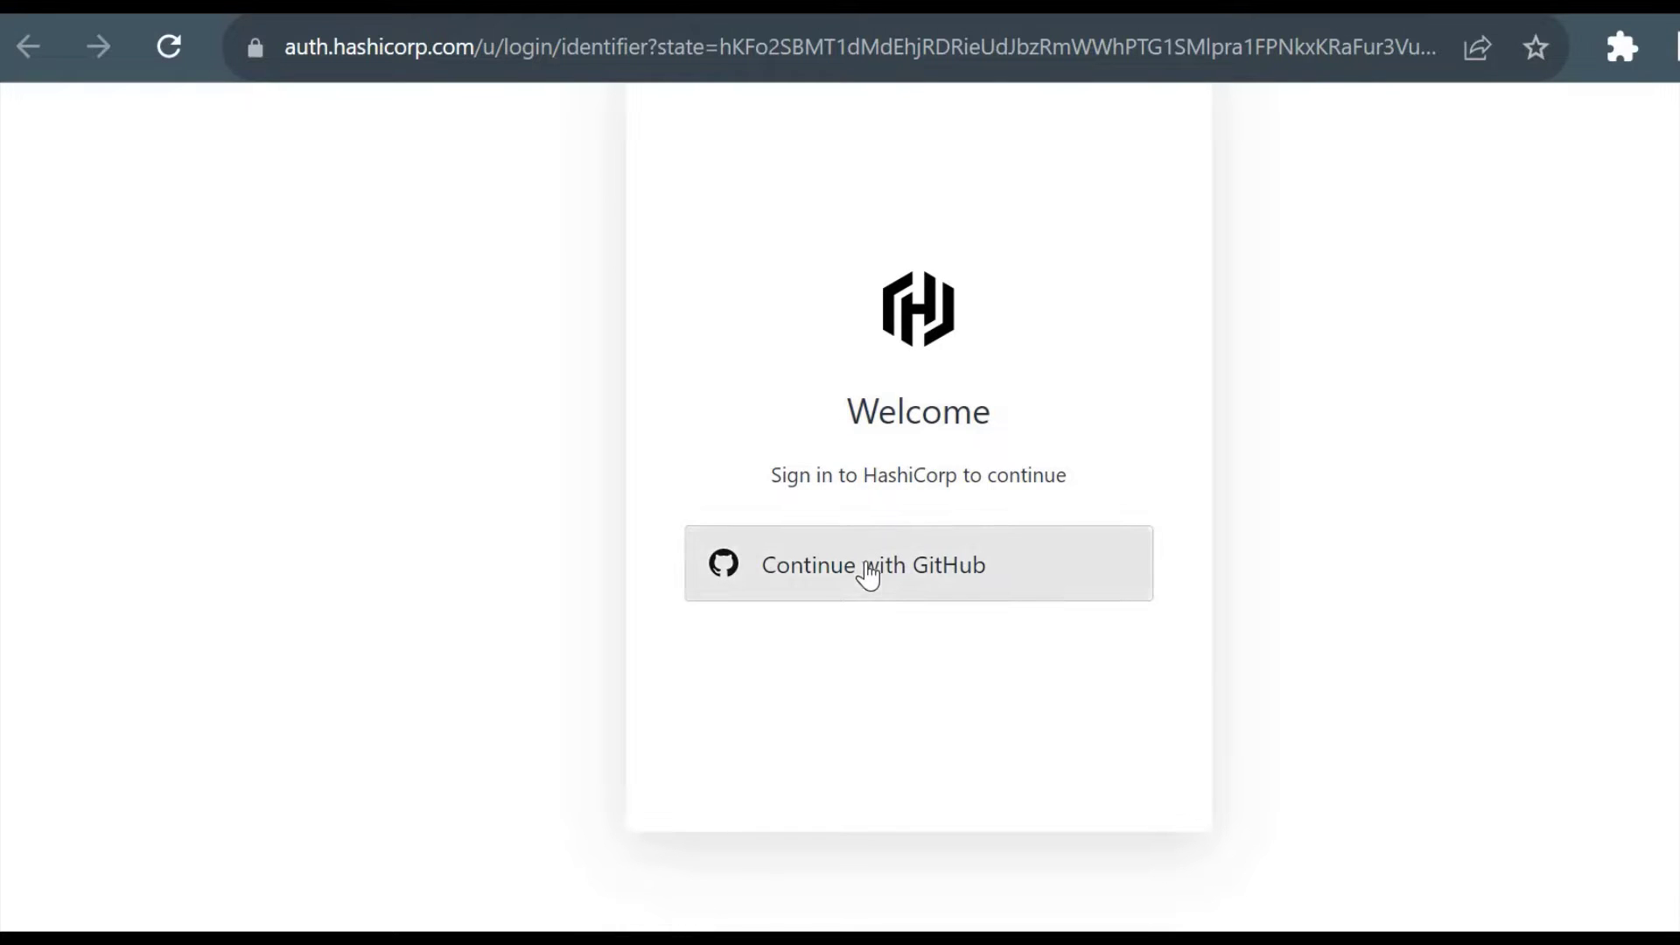
click(1137, 550)
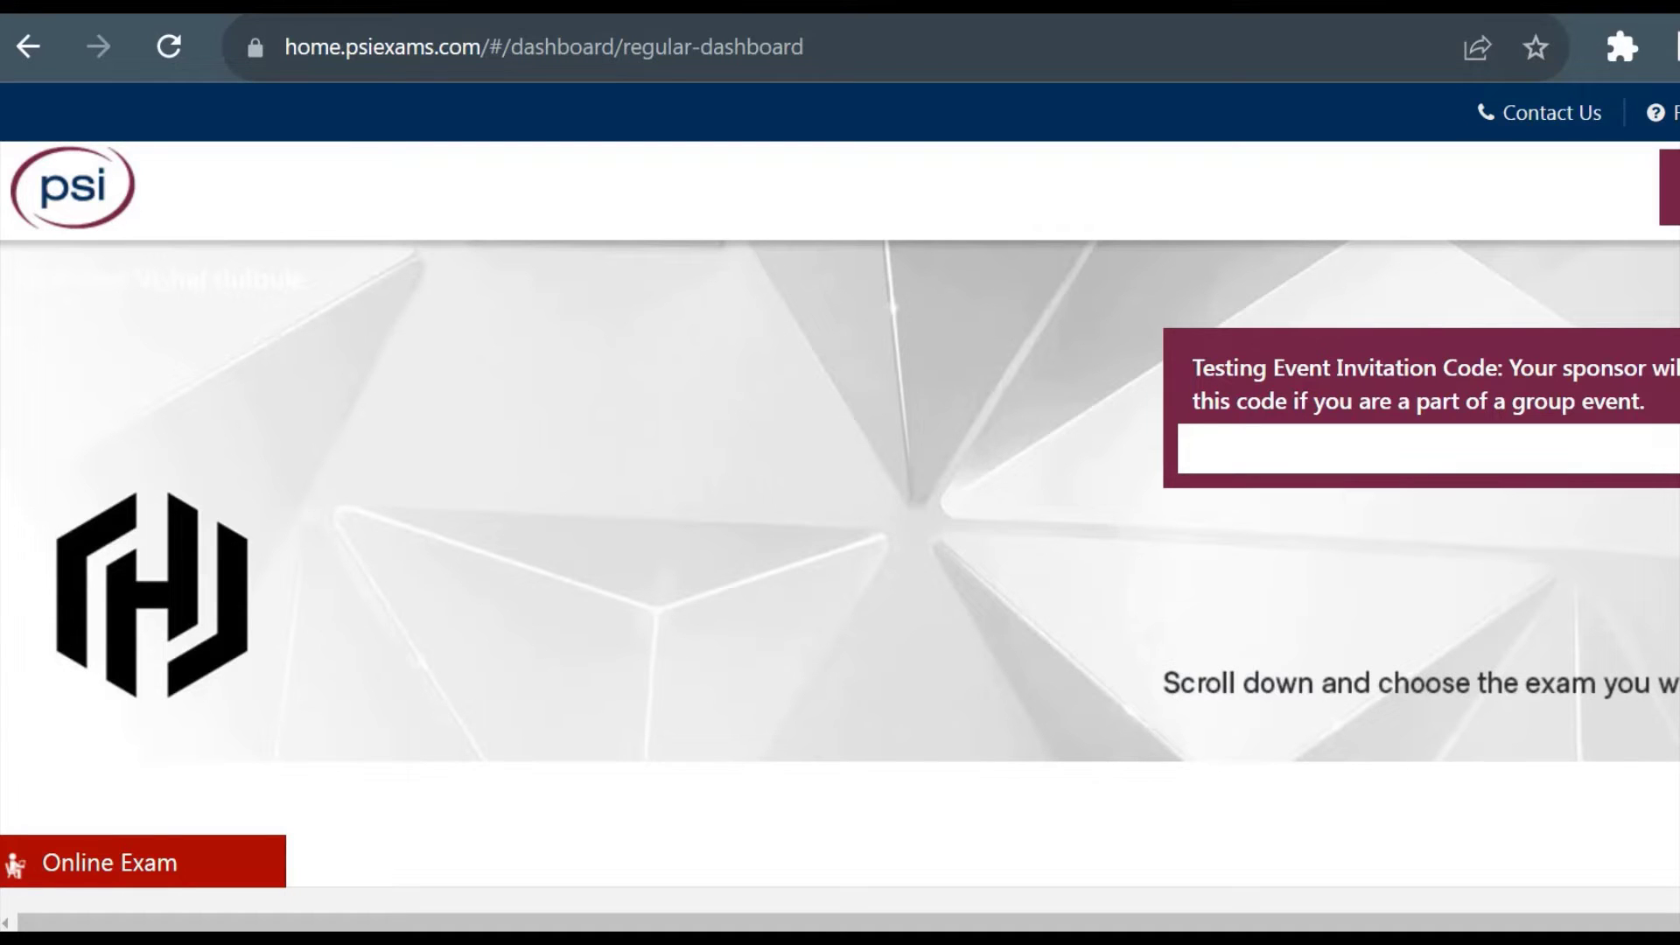
Zoom out the PSI dashboard and scroll through the ready-to-schedule exams and Historical Records
scroll(840, 497, down, 2)
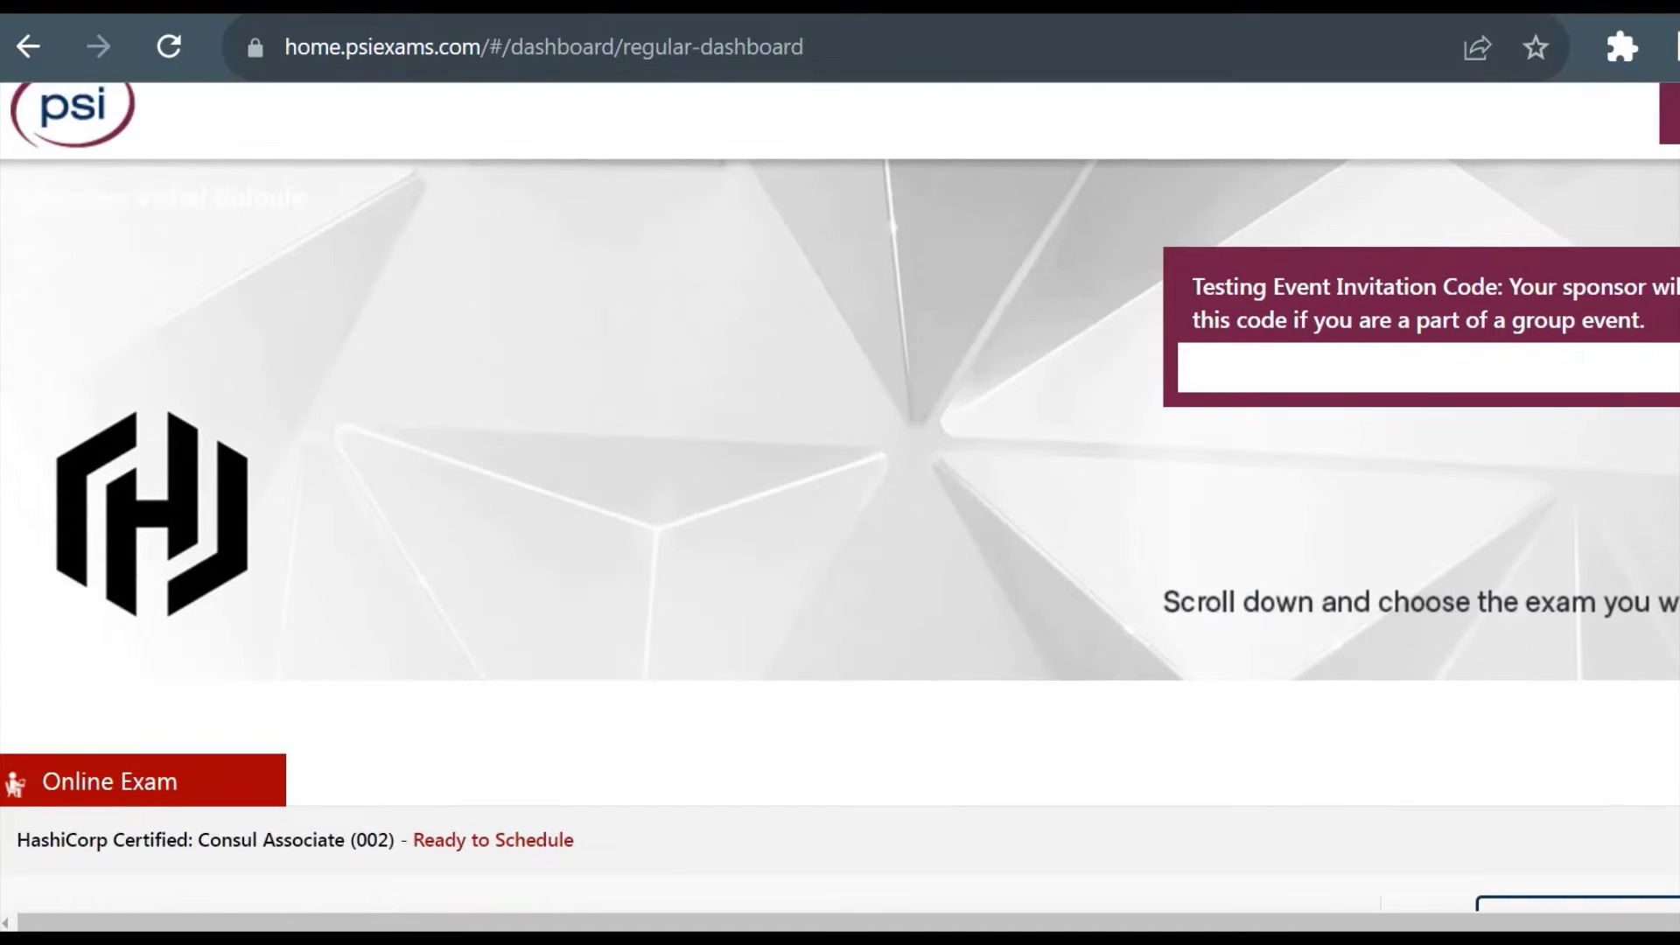
scroll(840, 497, down, 2)
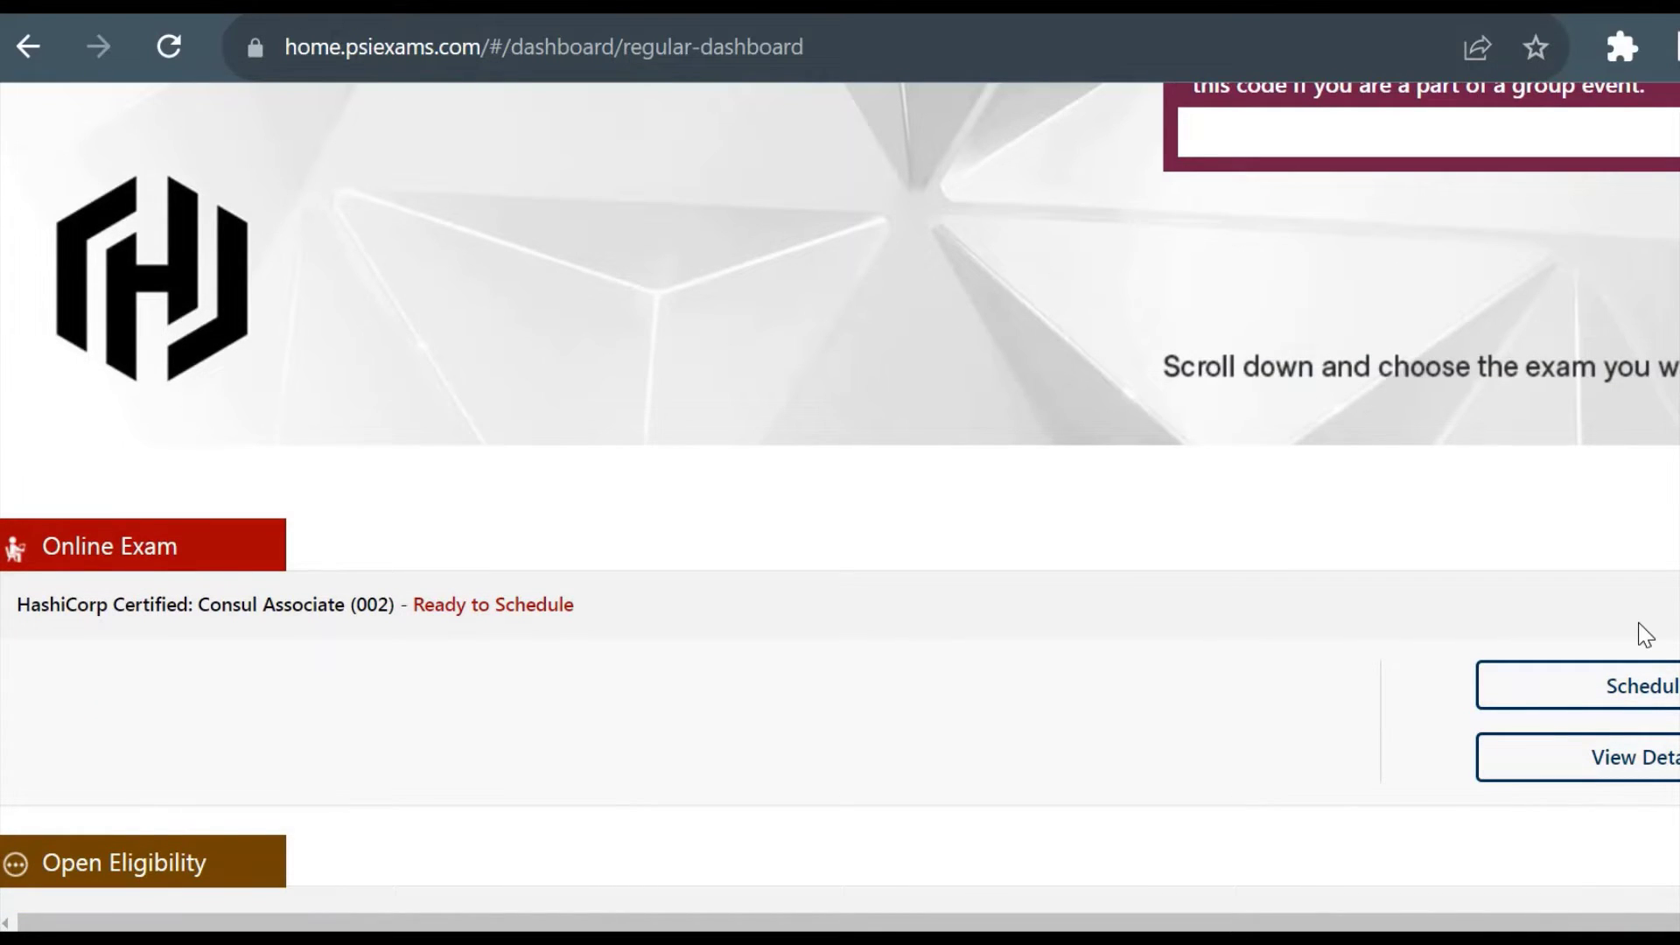
key(ctrl+minus)
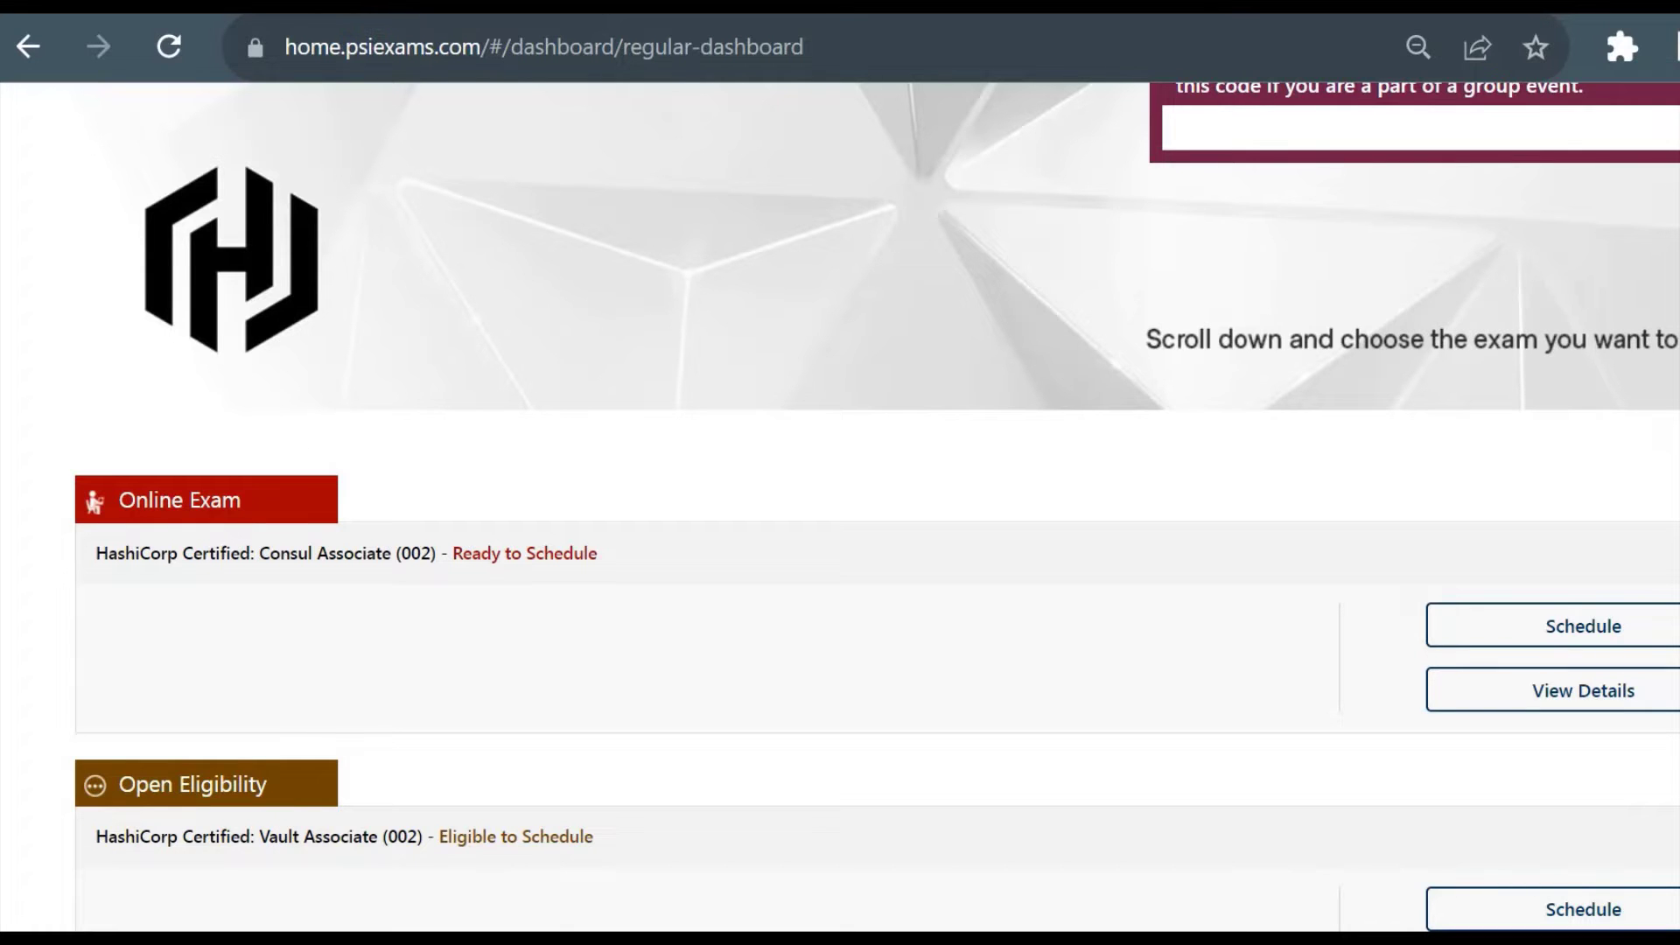
scroll(875, 507, down, 4)
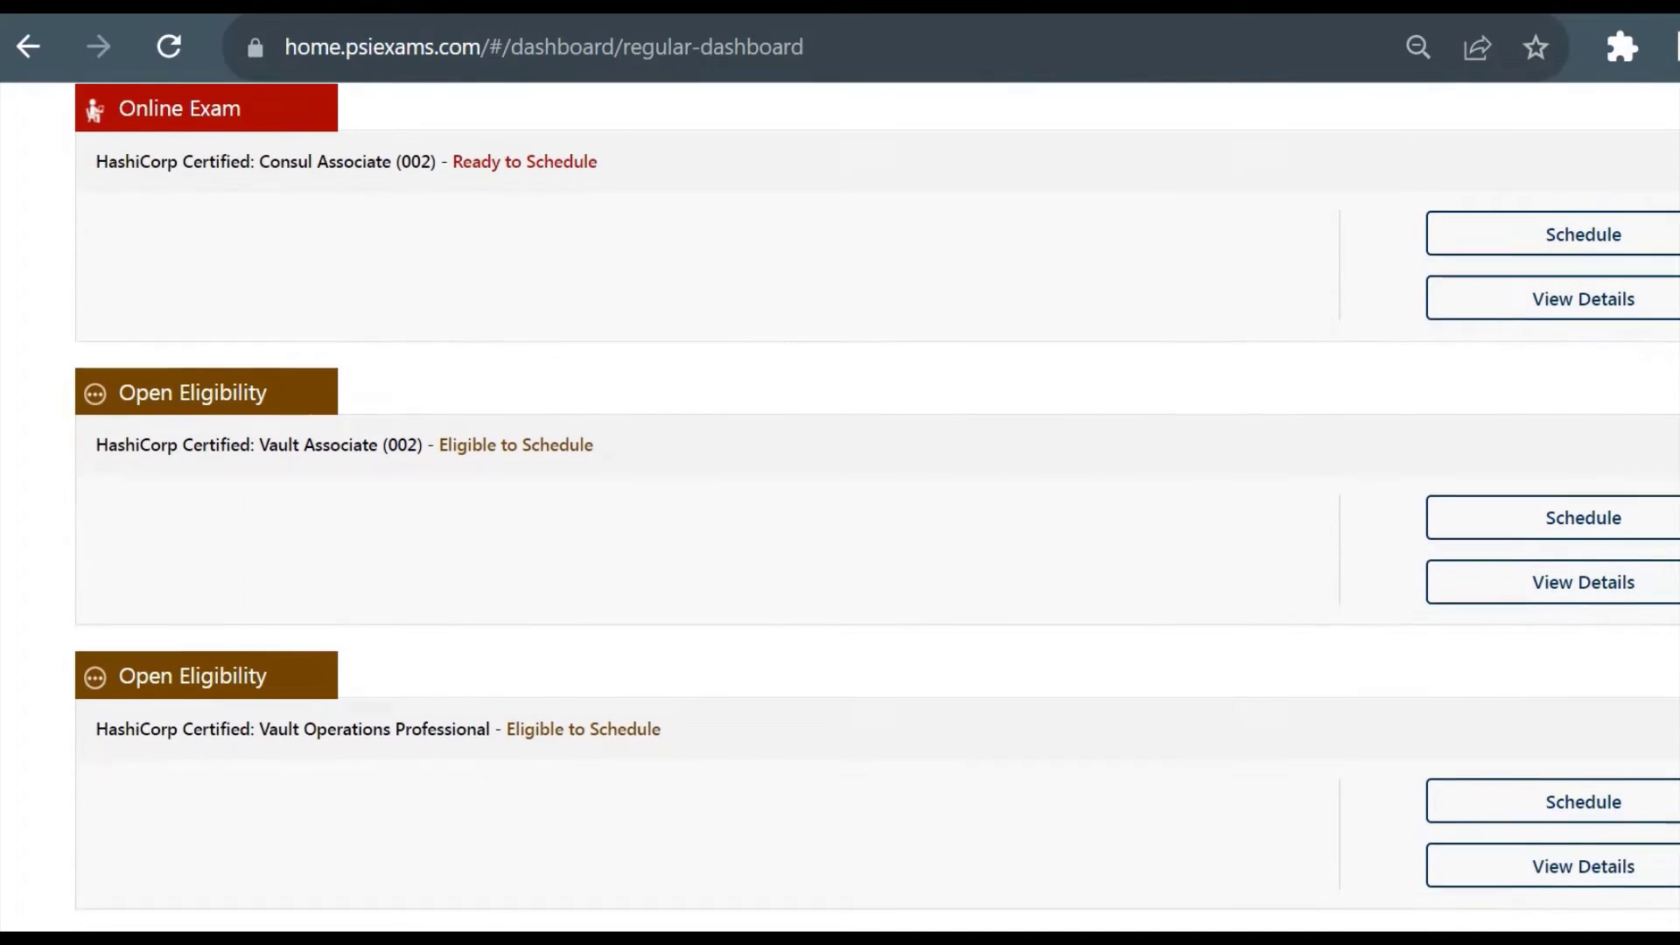
scroll(537, 600, down, 1)
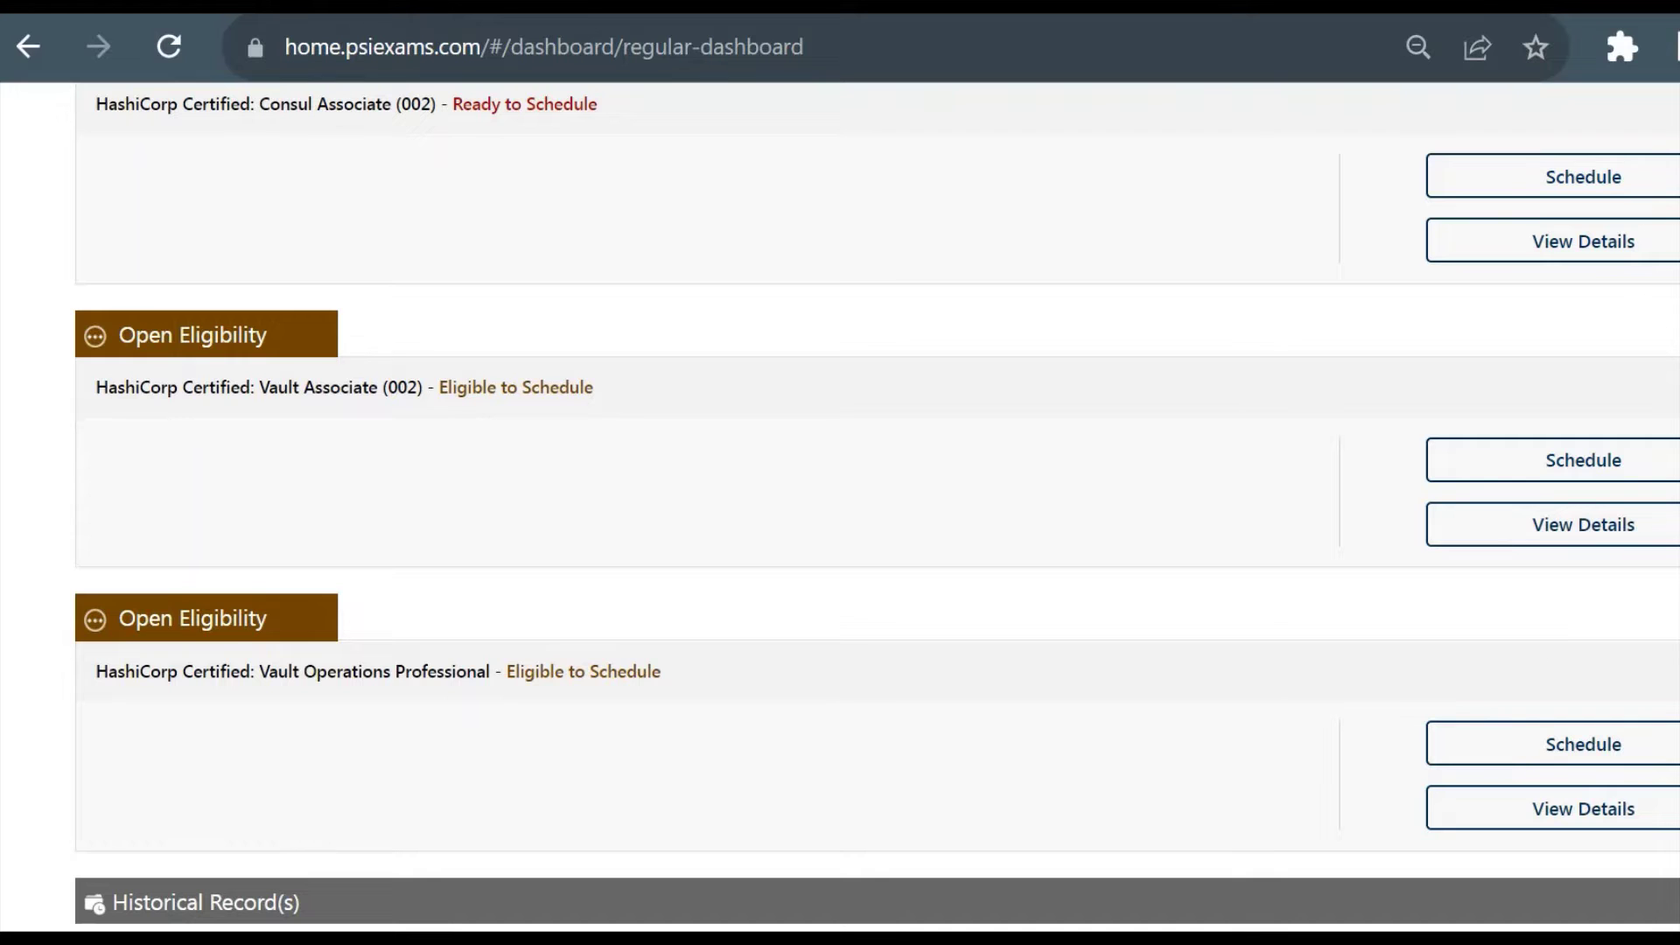
scroll(438, 739, down, 3)
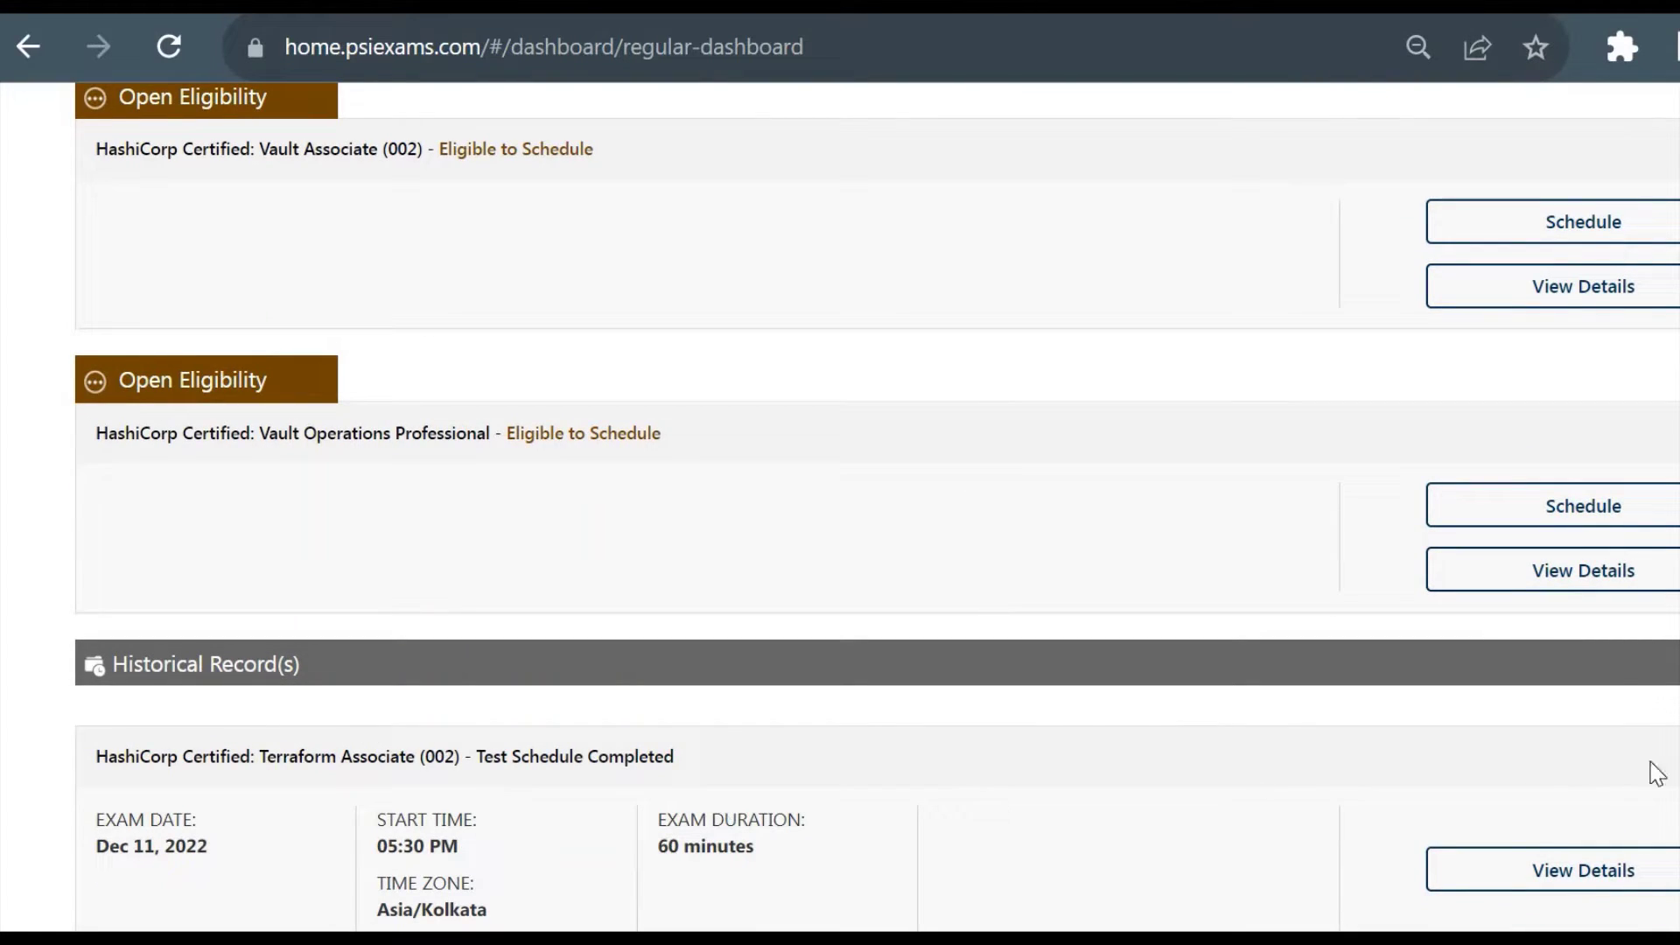
scroll(877, 507, up, 7)
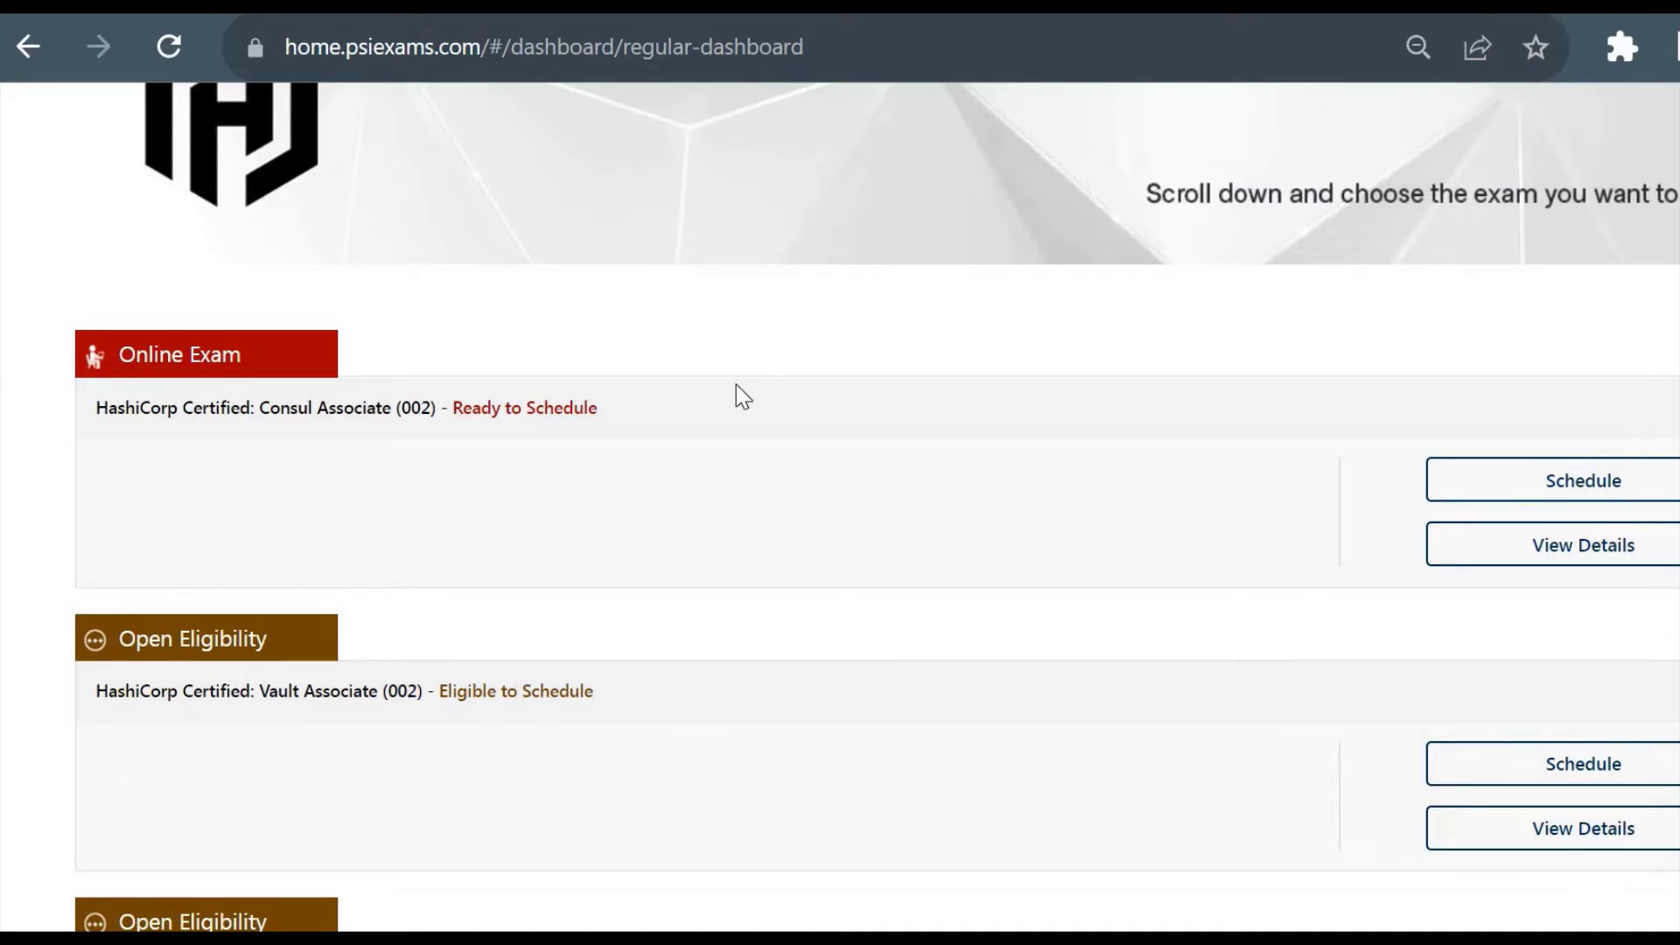
Start scheduling Consul Associate (002) with country India and timezone Asia/Kolkata
click(1530, 506)
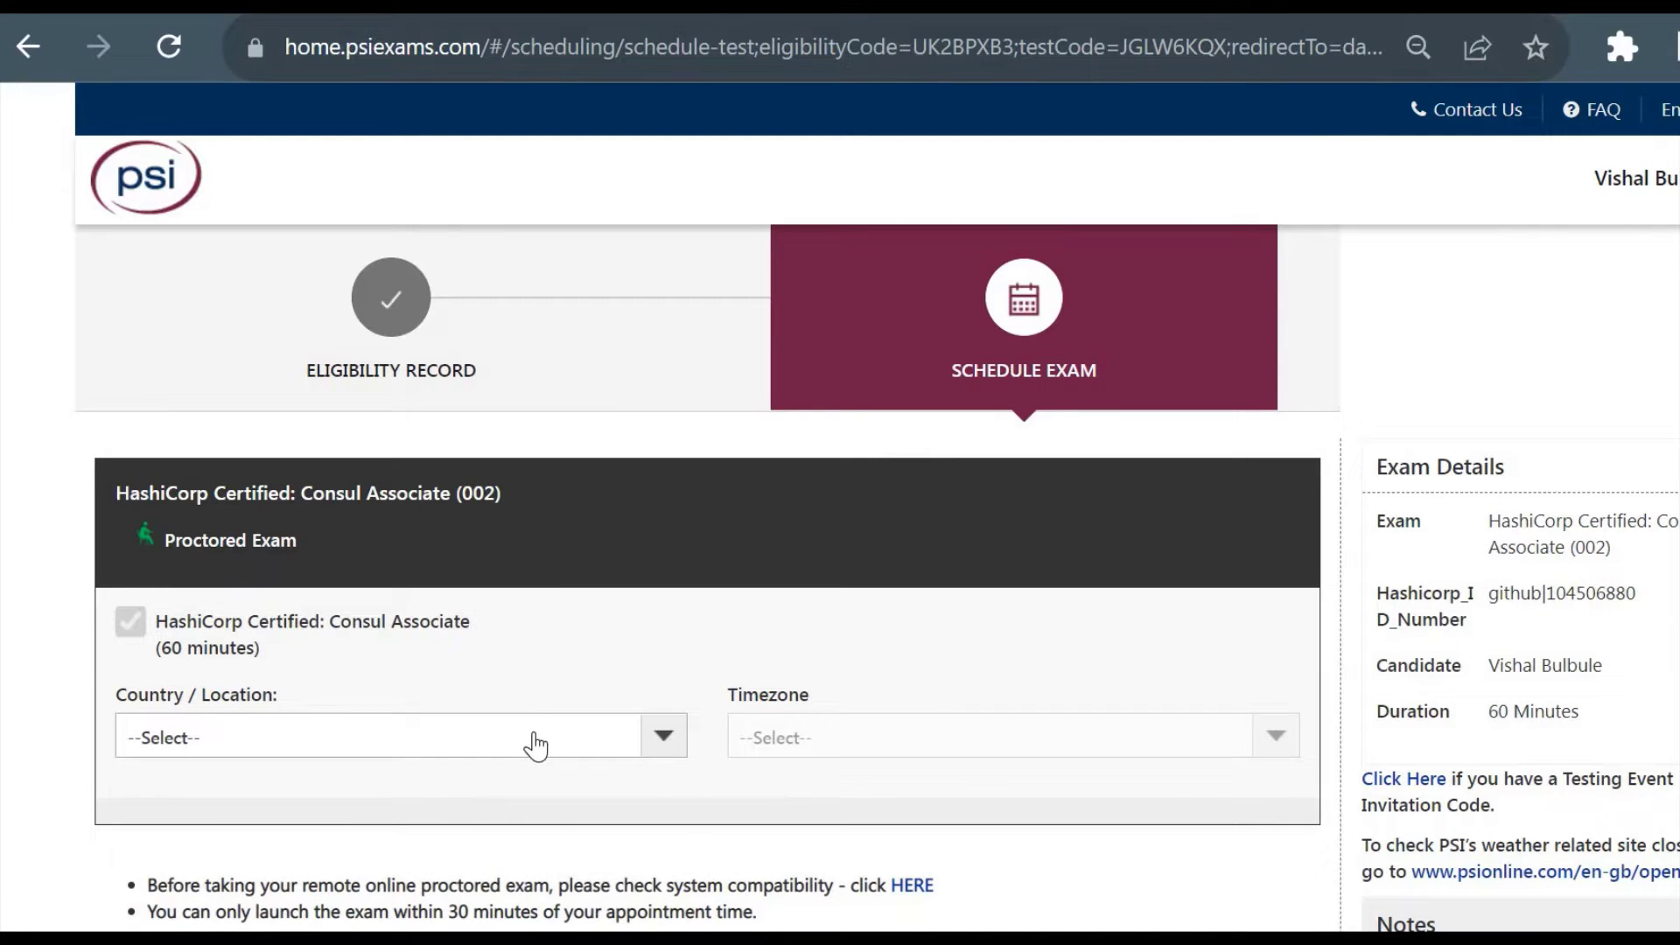
click(535, 744)
text(ind)
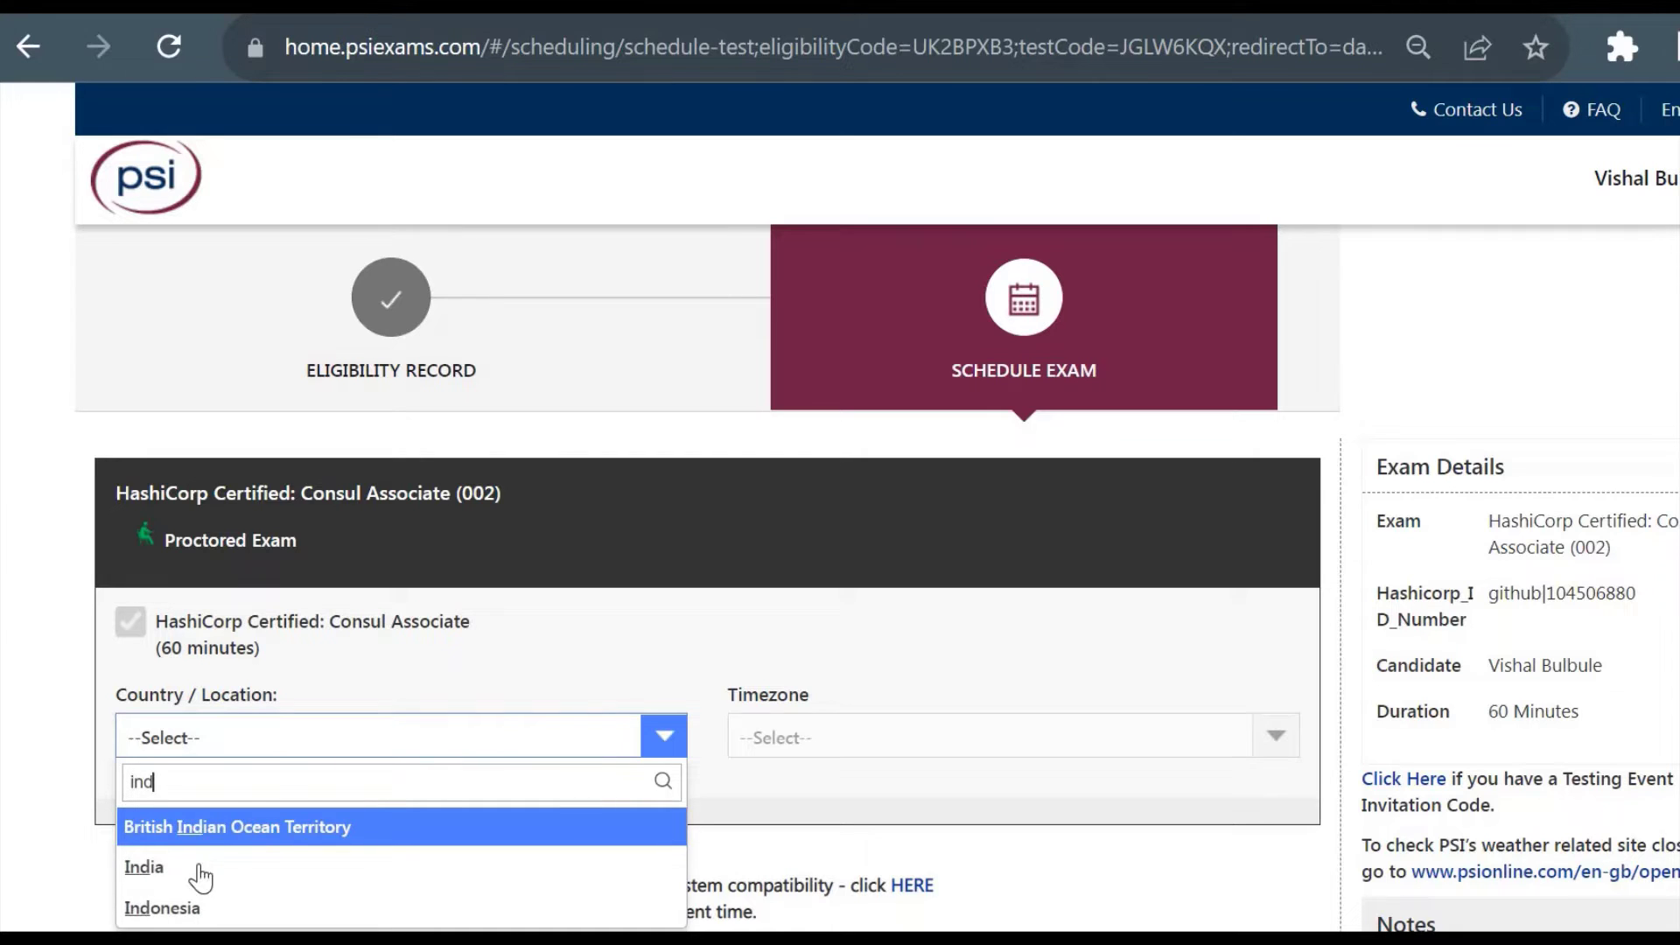
click(140, 870)
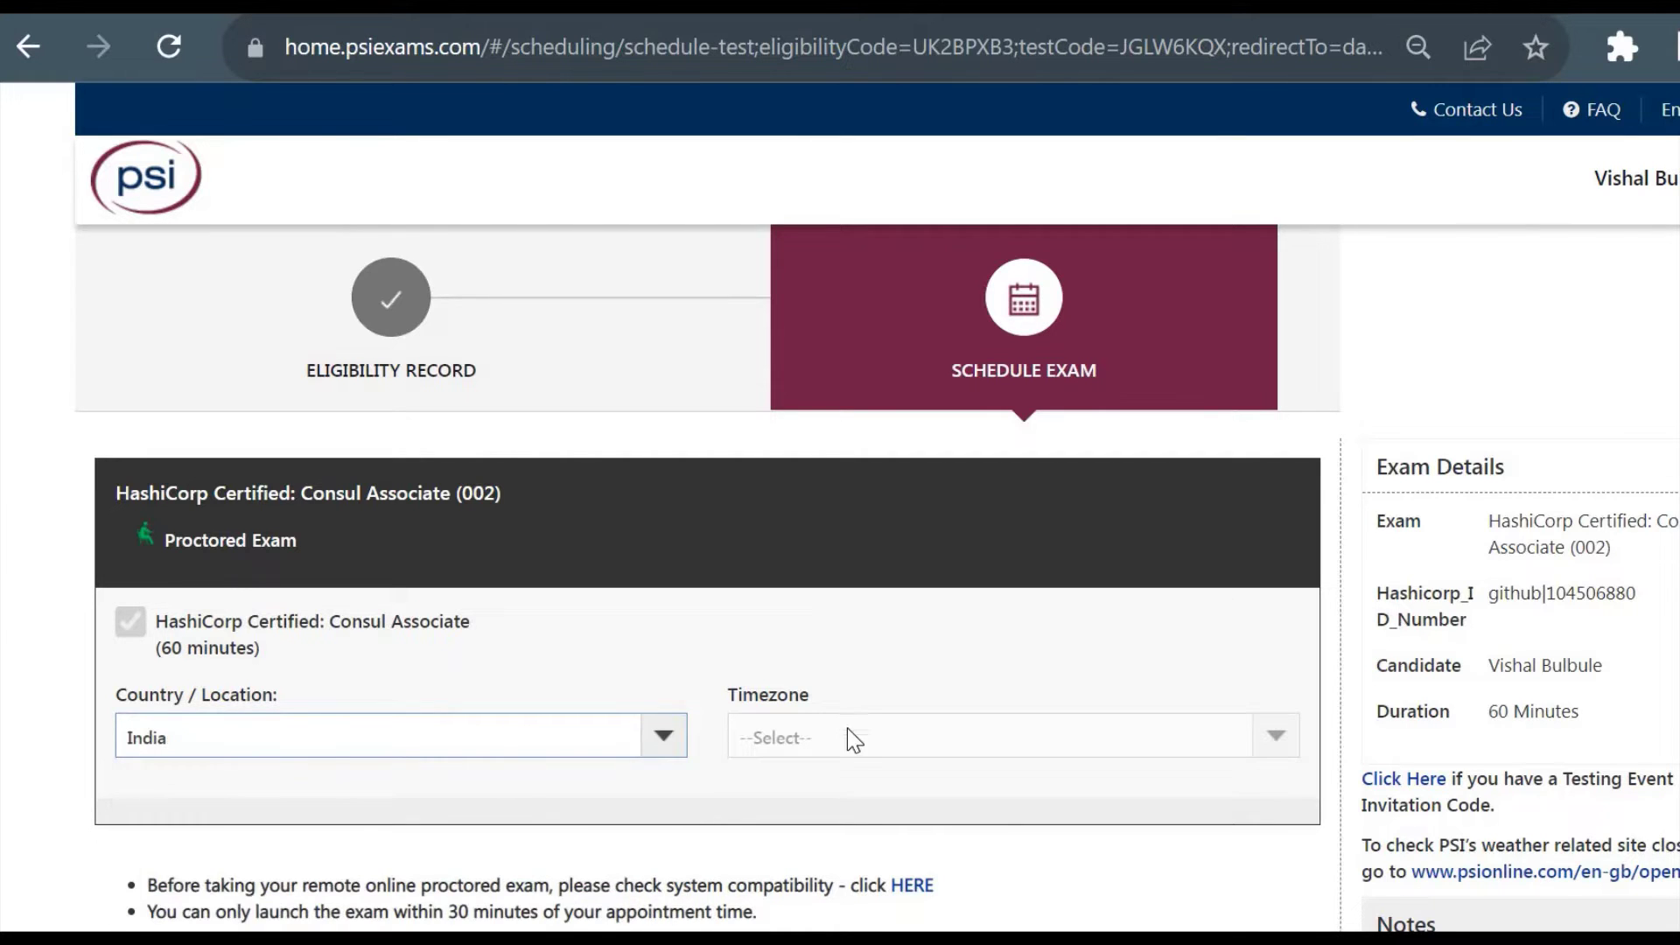
click(817, 745)
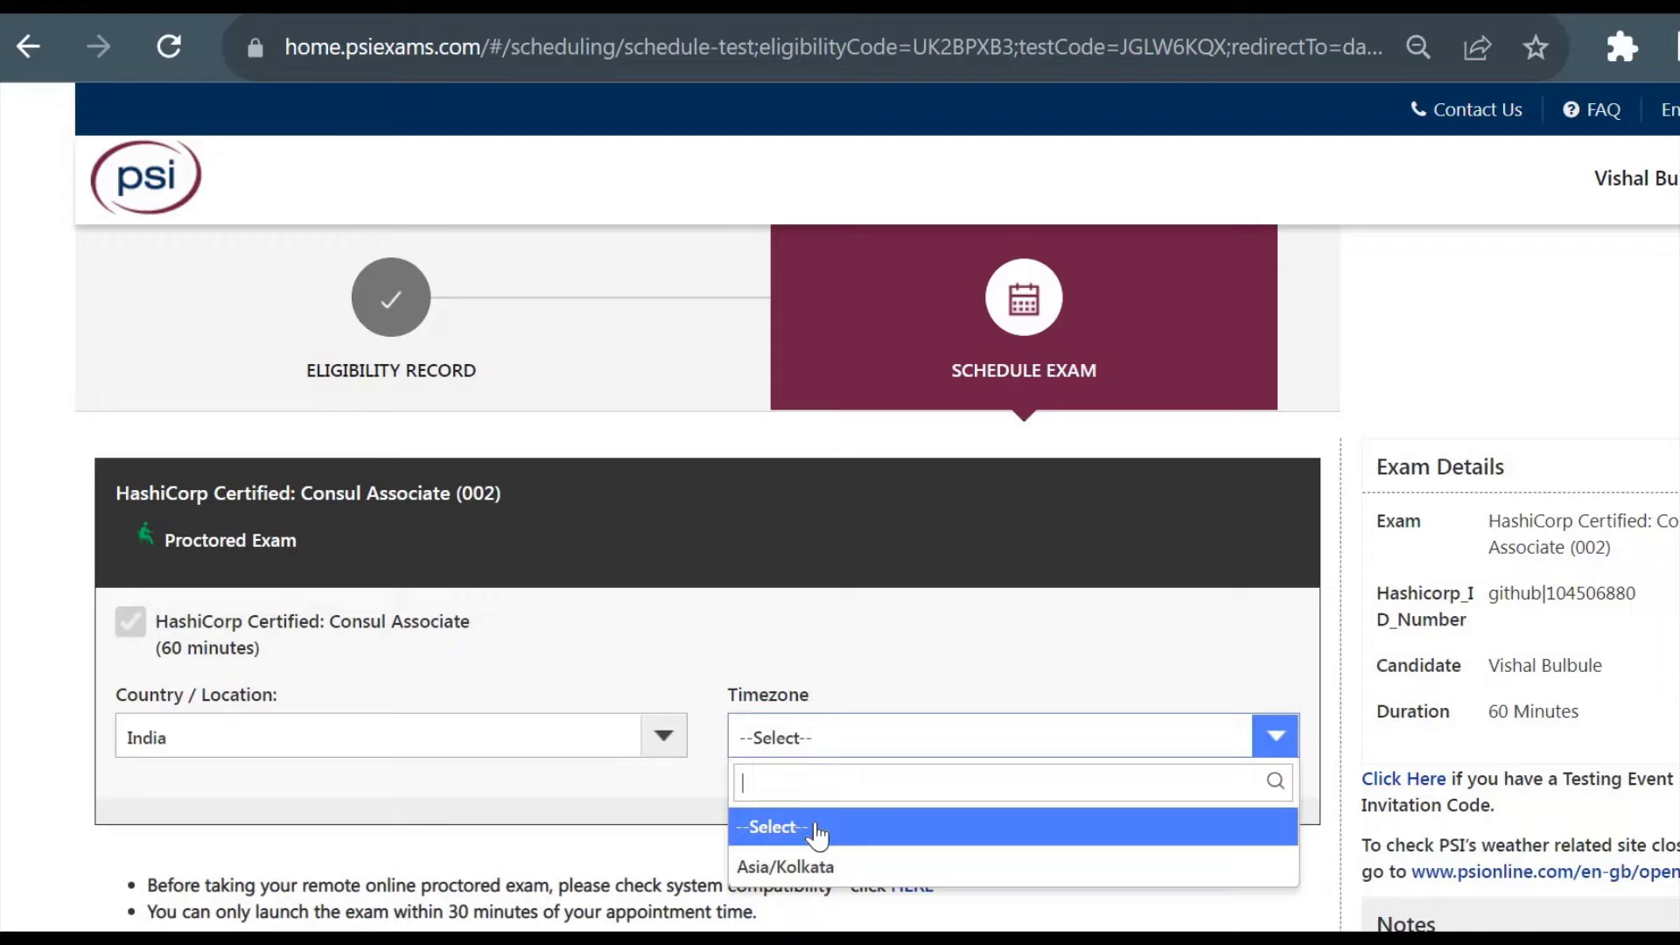
click(818, 866)
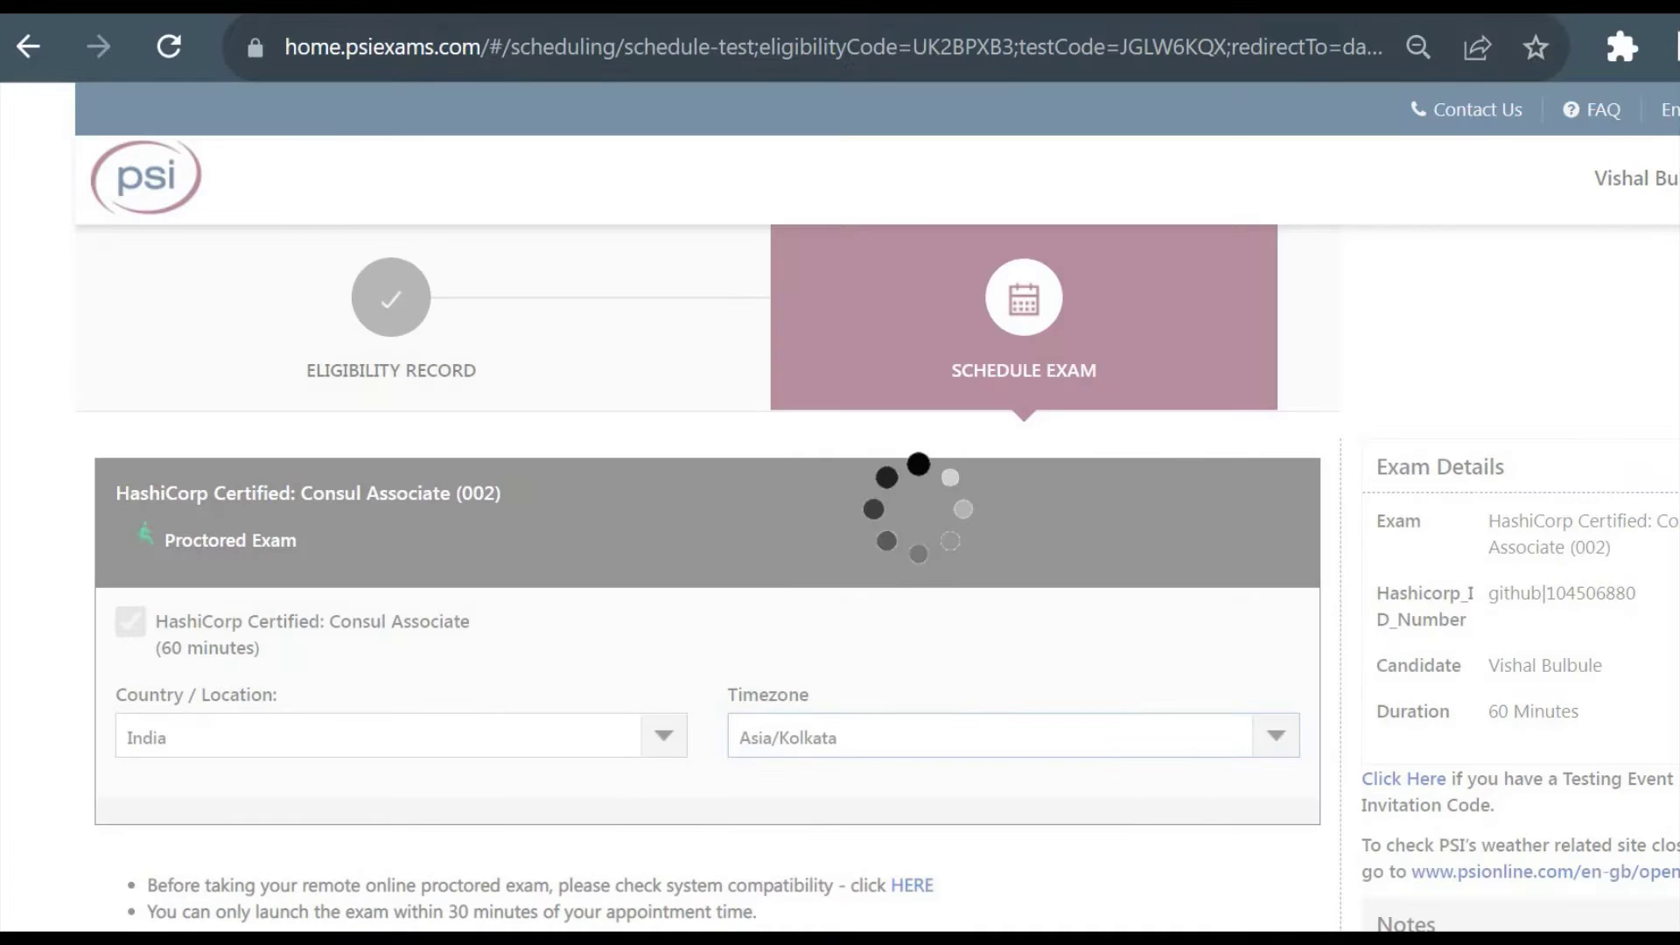
Pick Dec 21, 2022 as the exam date after trying Dec 17 and Dec 20
scroll(840, 507, down, 2)
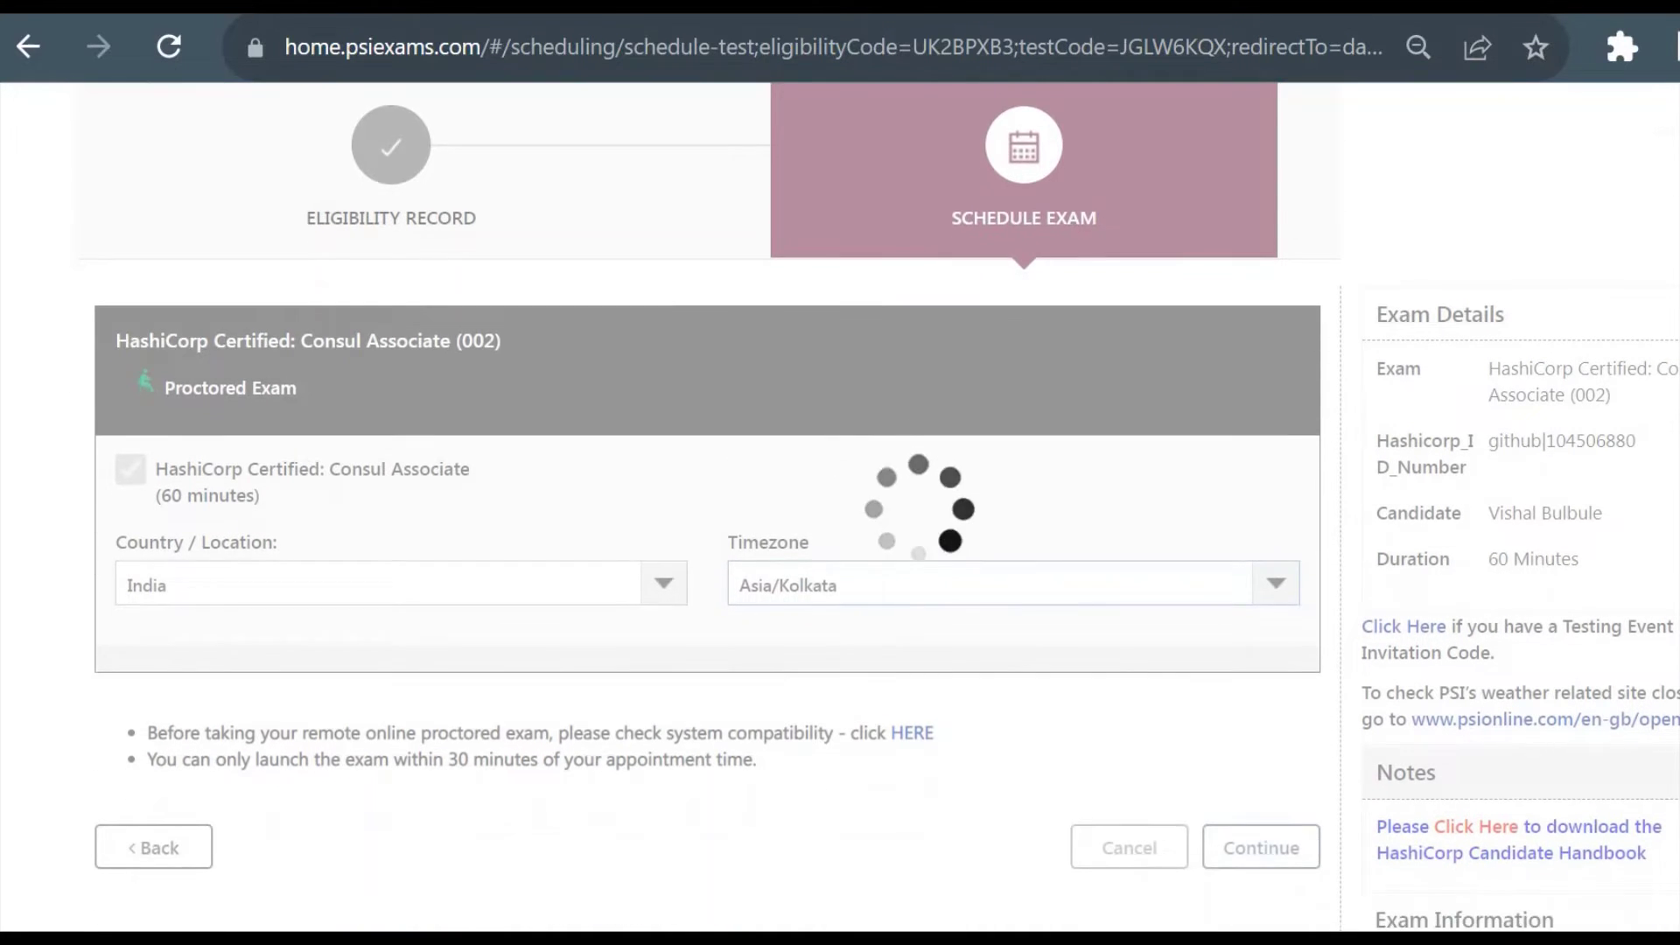
scroll(198, 602, down, 4)
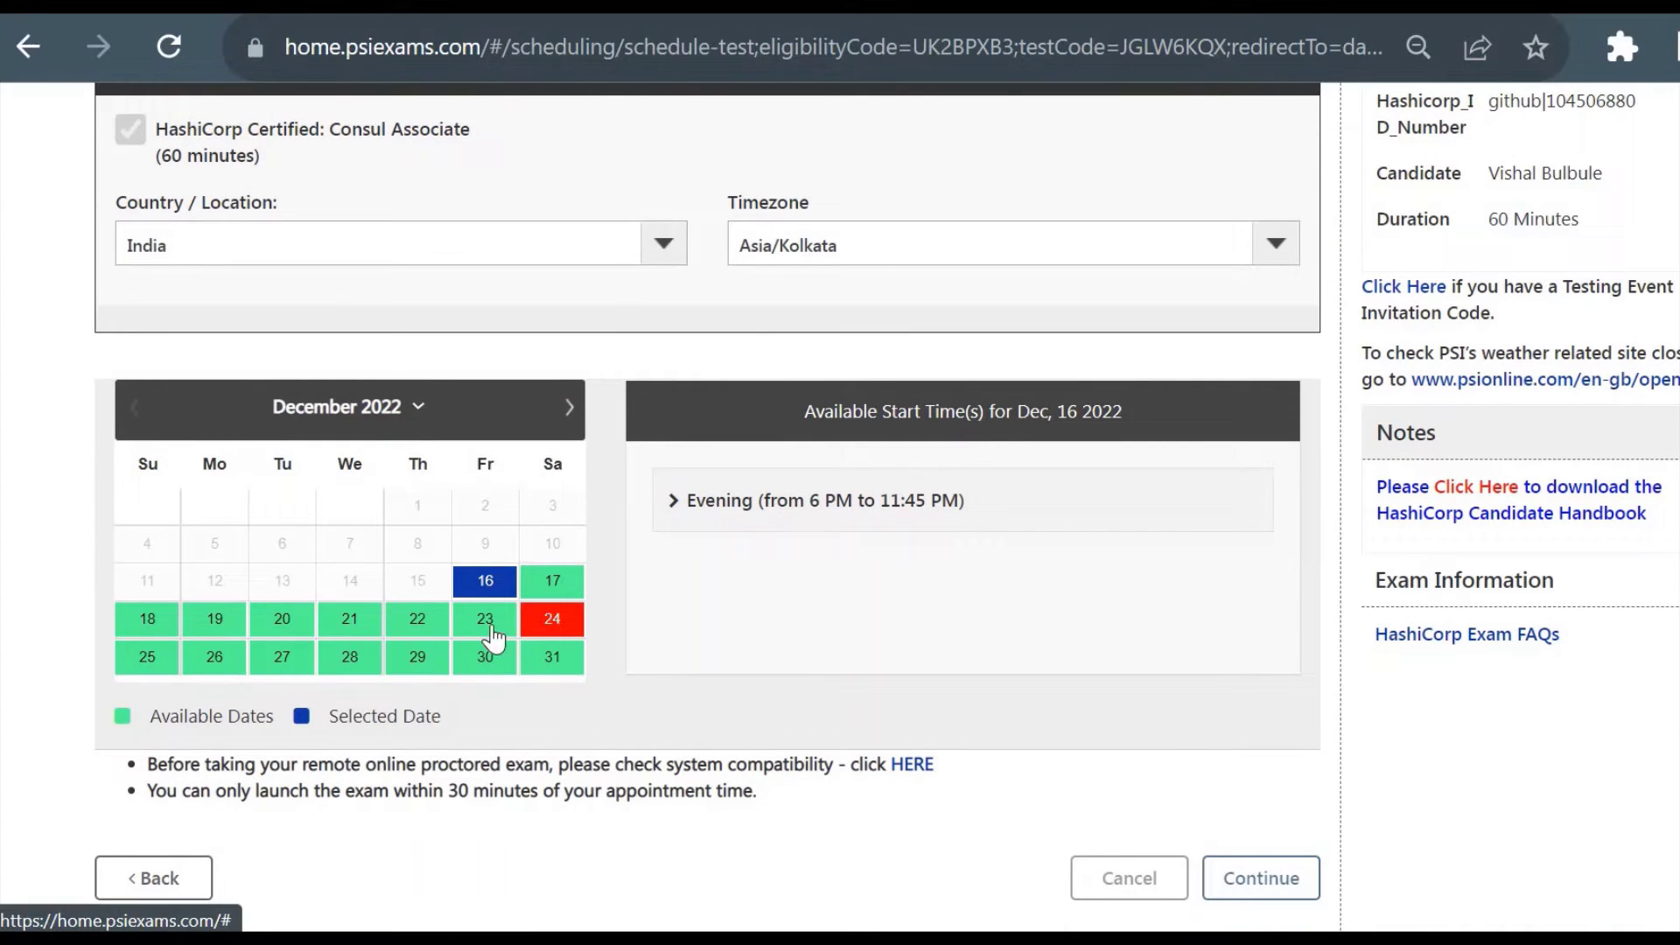
click(552, 591)
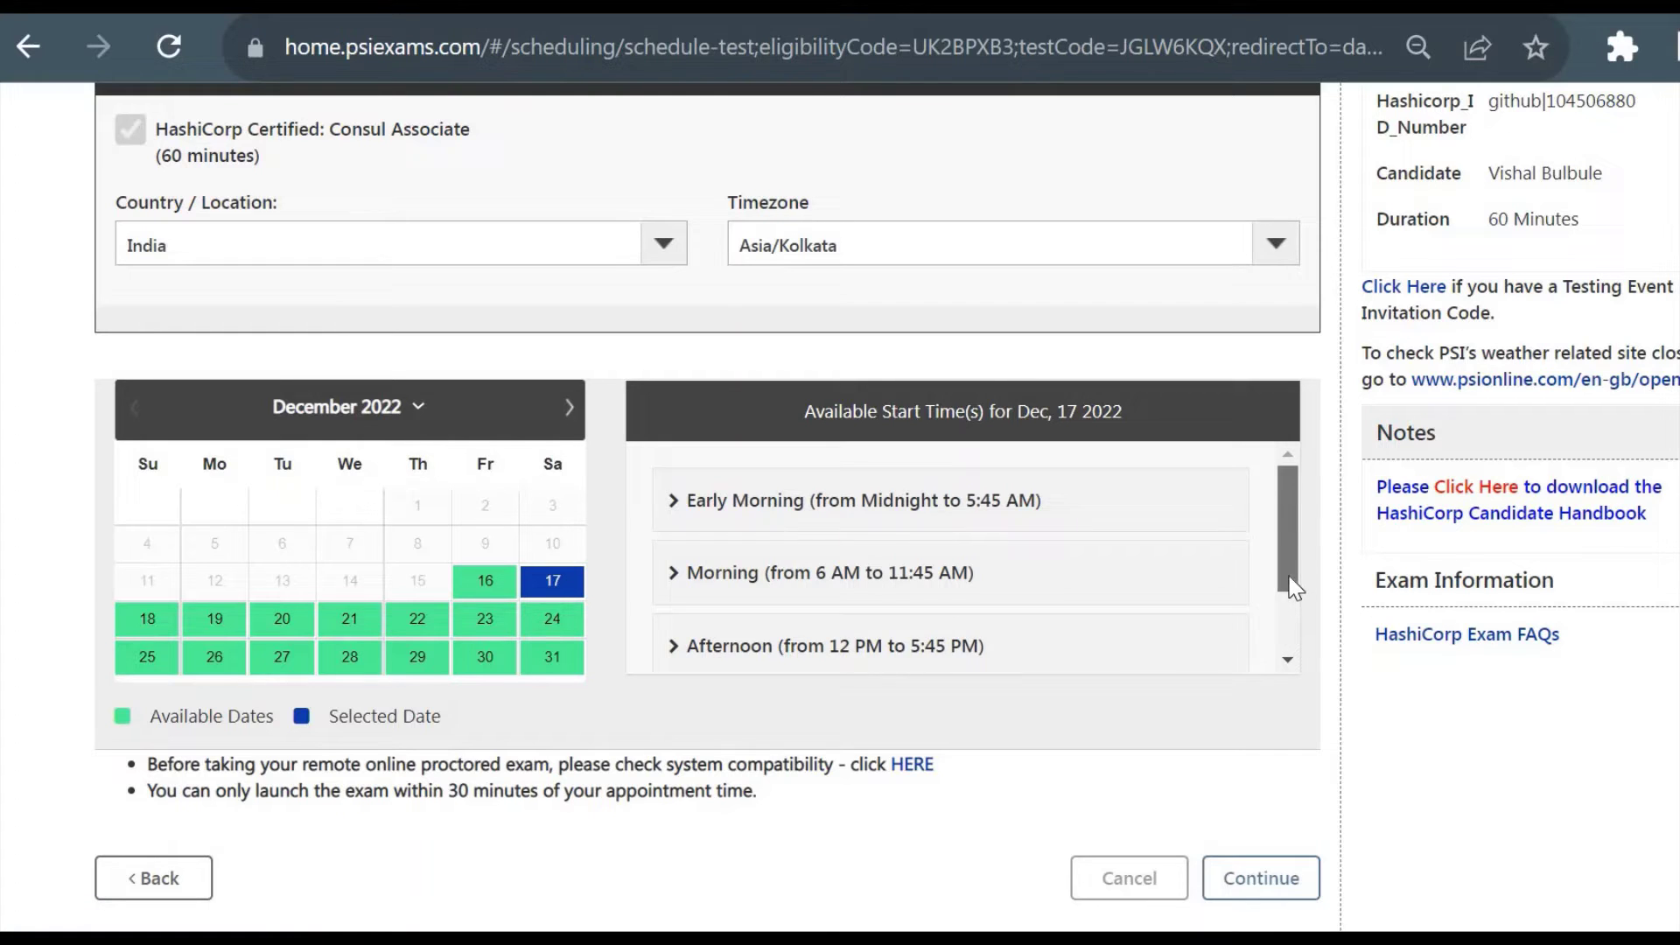
mouse_move(1291, 582)
mouse_down()
mouse_move(1292, 626)
mouse_move(1292, 594)
mouse_up()
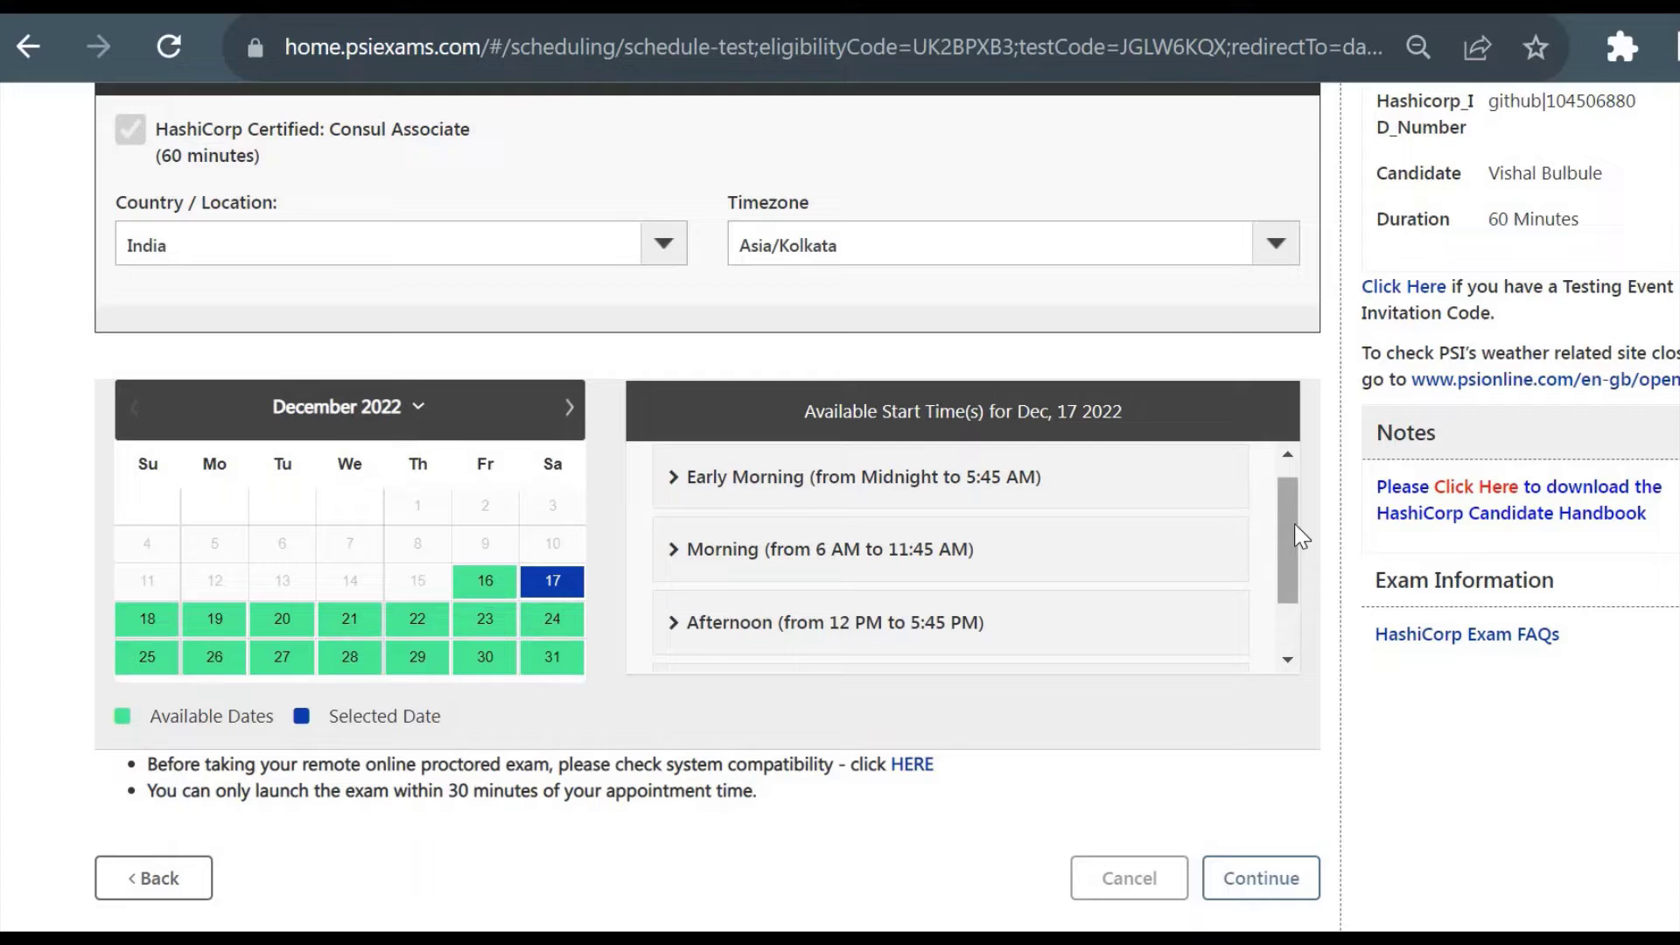
scroll(1283, 586, down, 2)
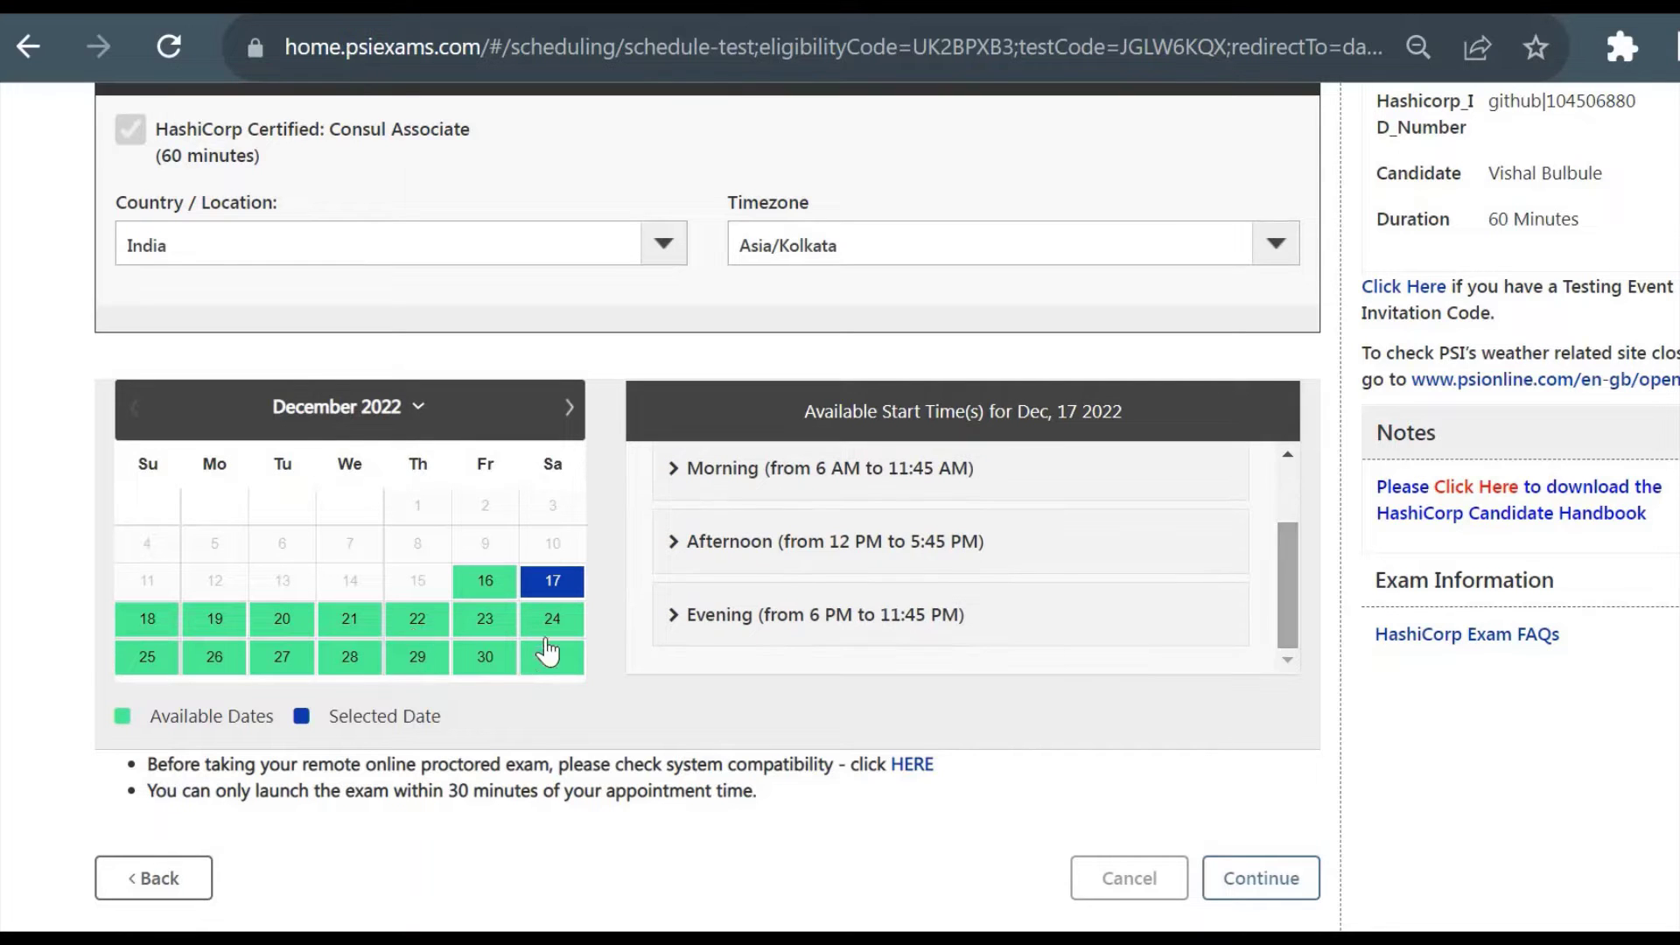
click(289, 631)
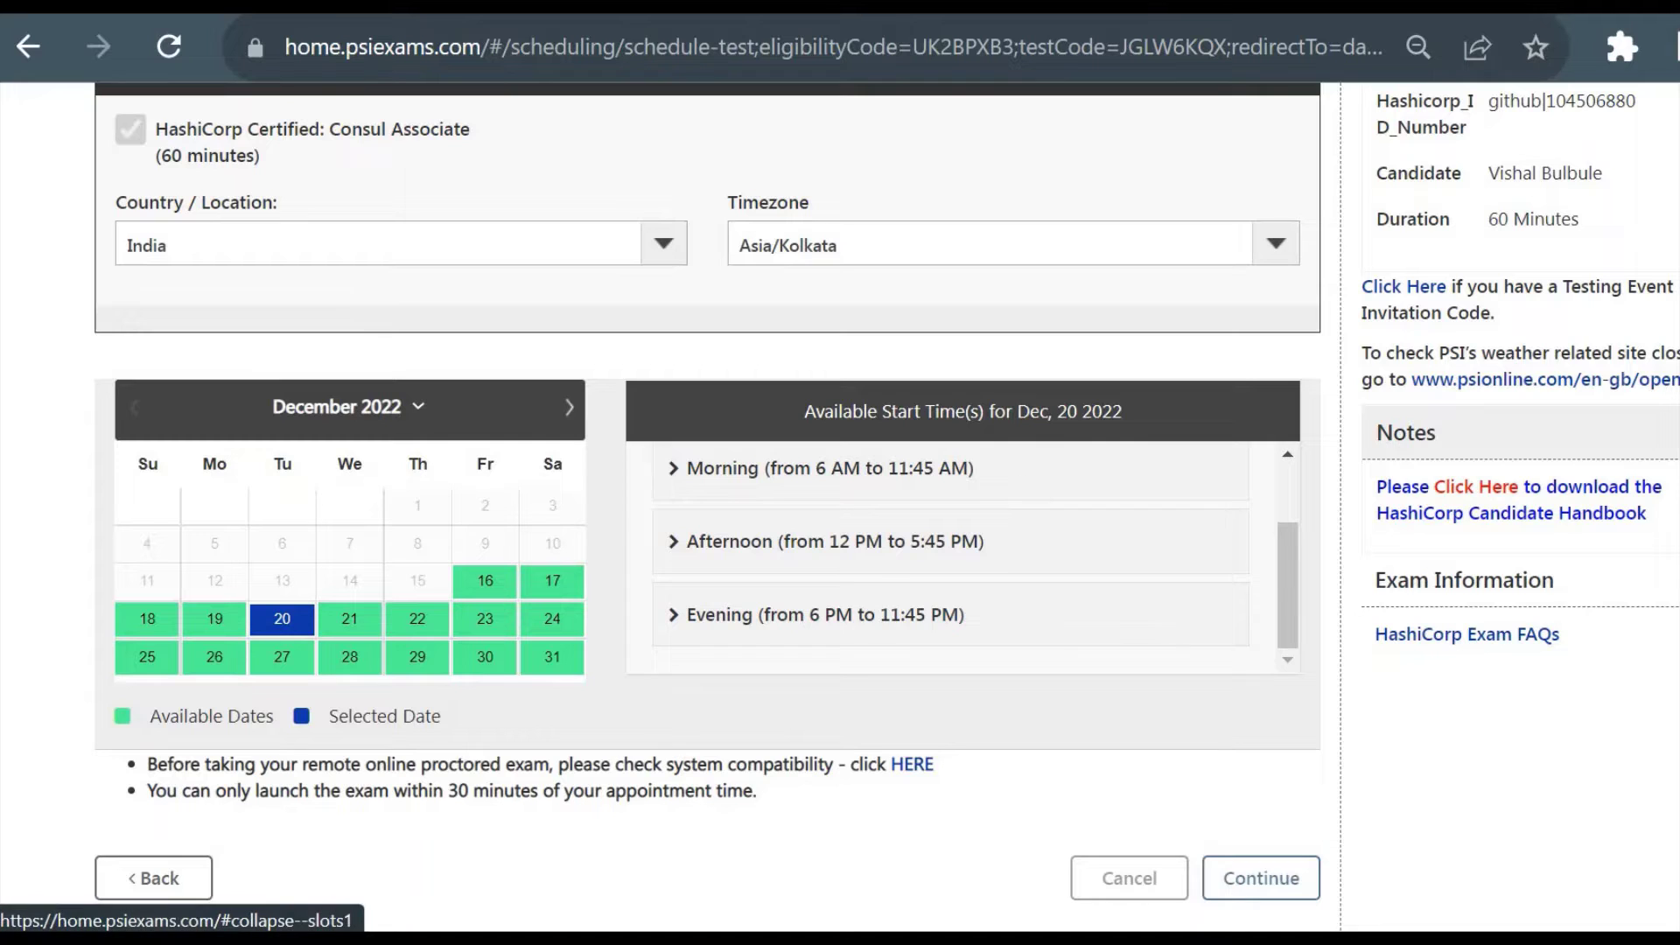
scroll(1287, 578, up, 2)
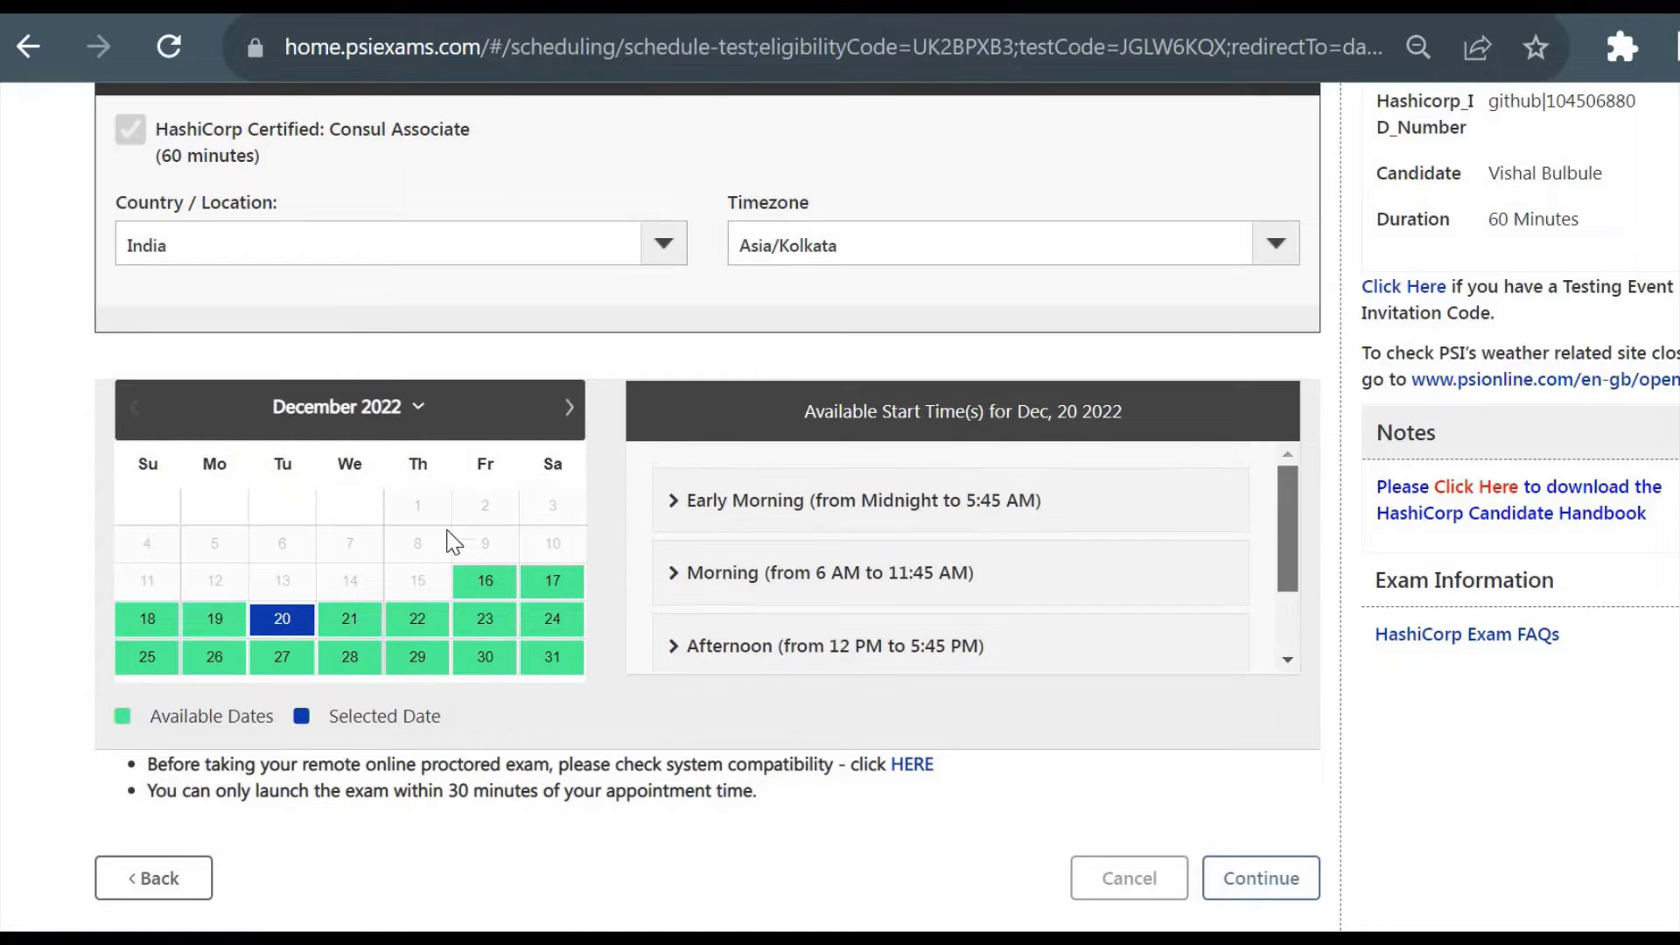
click(349, 624)
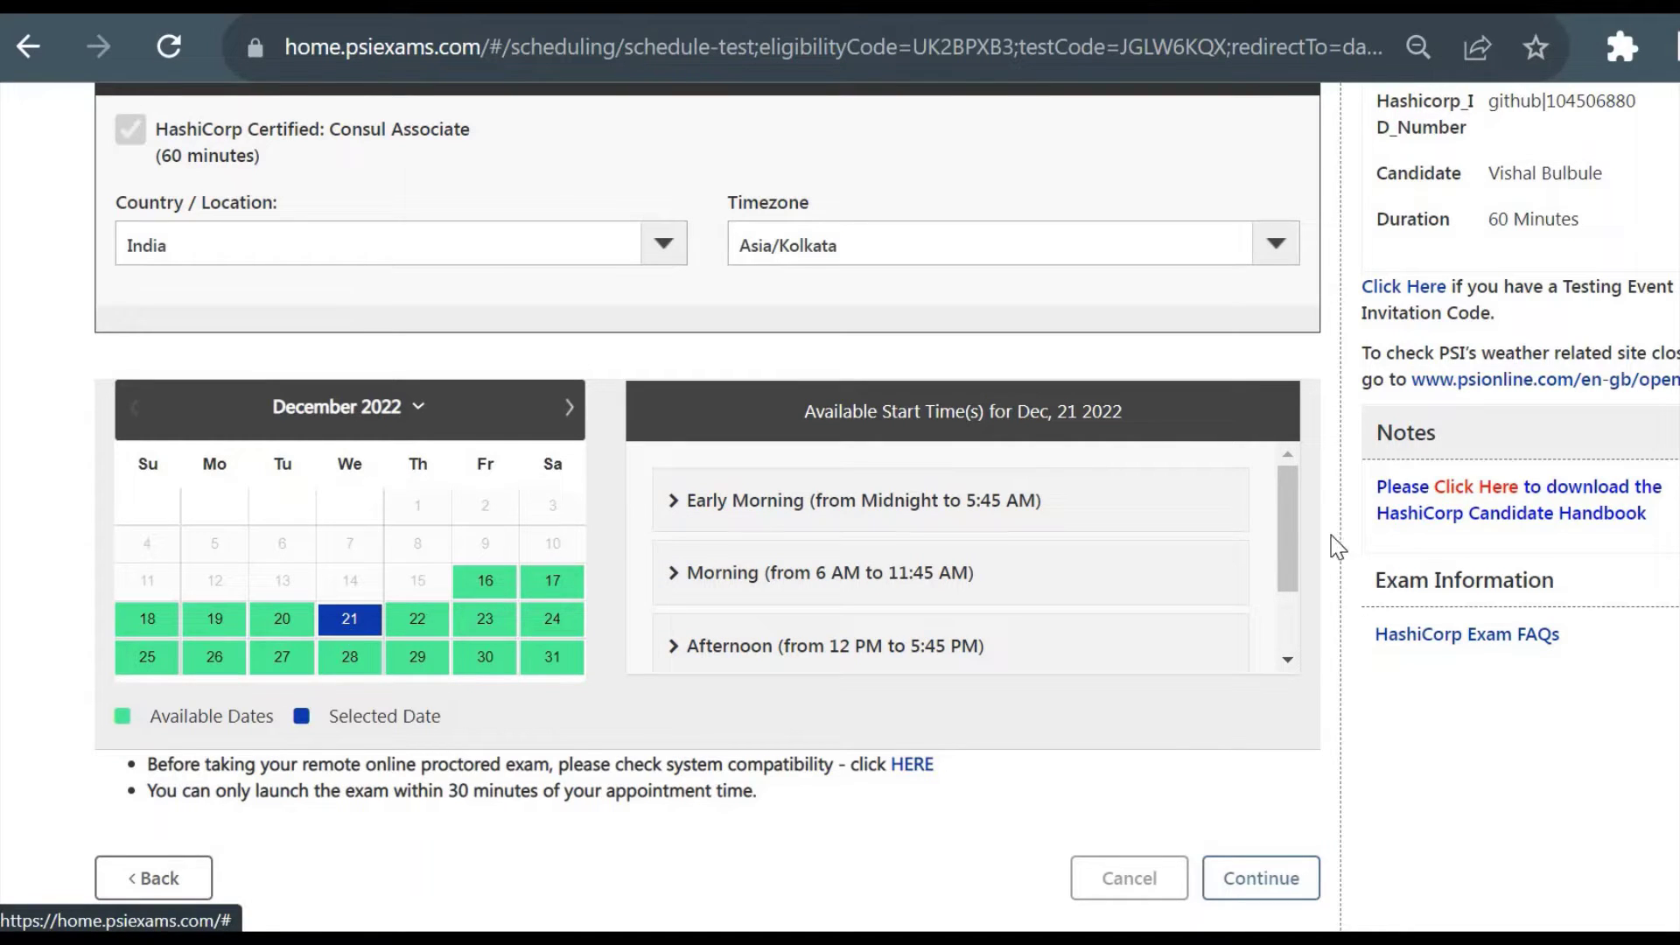
scroll(1287, 525, down, 1)
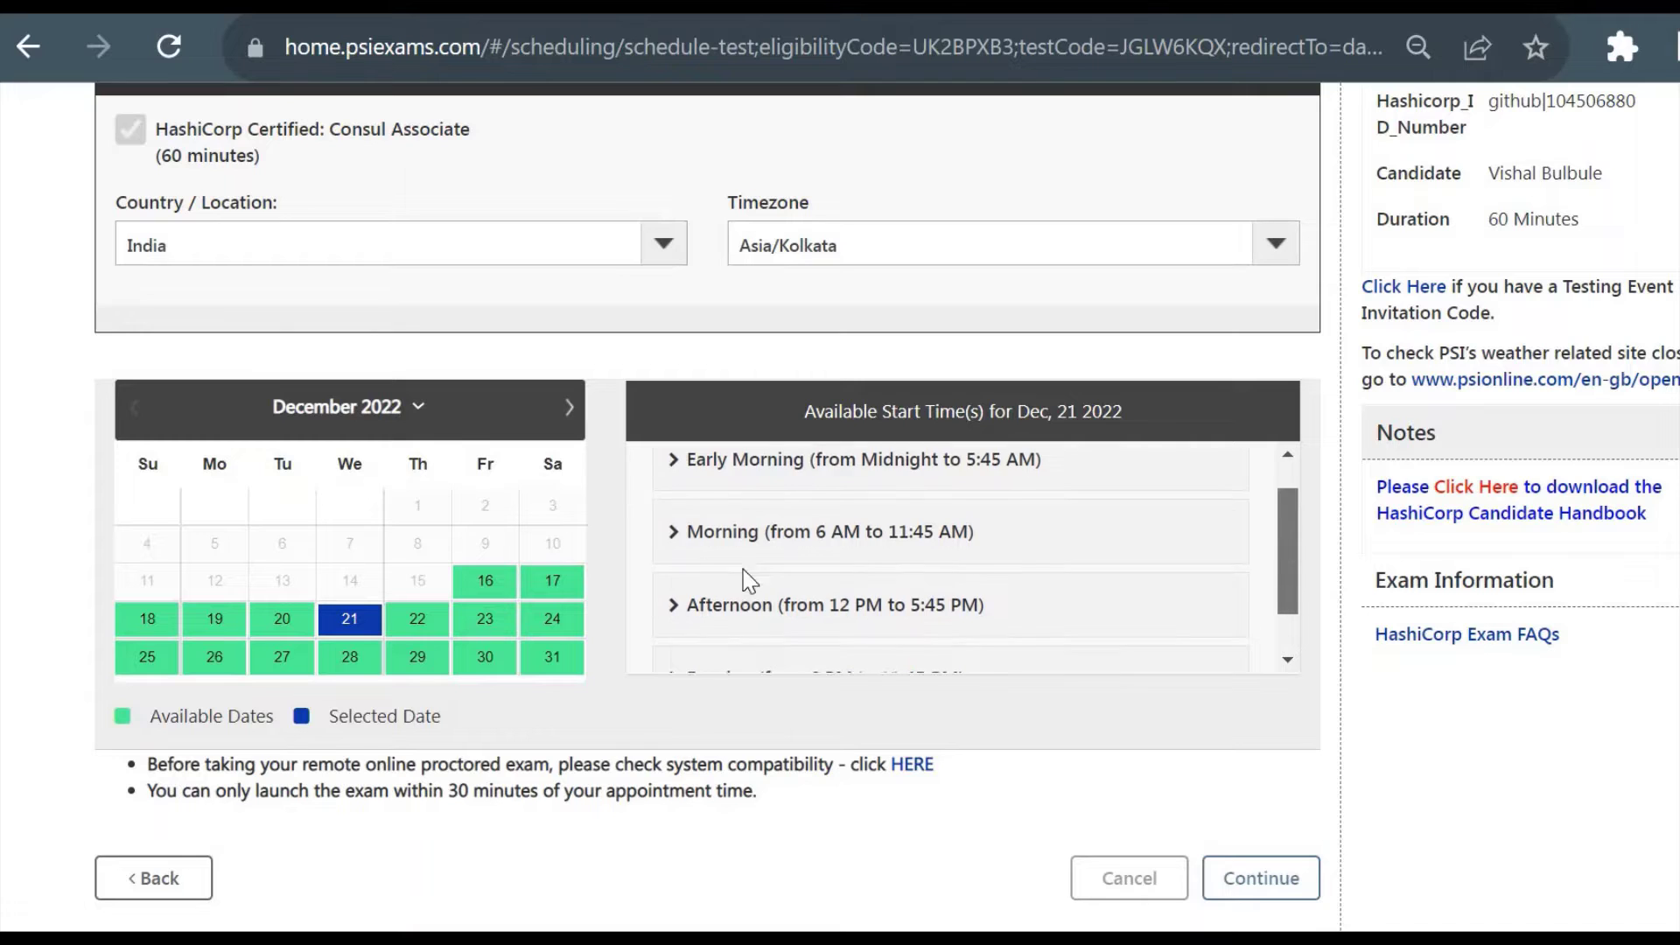
Choose the 08:30 AM morning slot, confirm the booking and dismiss the success message
click(674, 532)
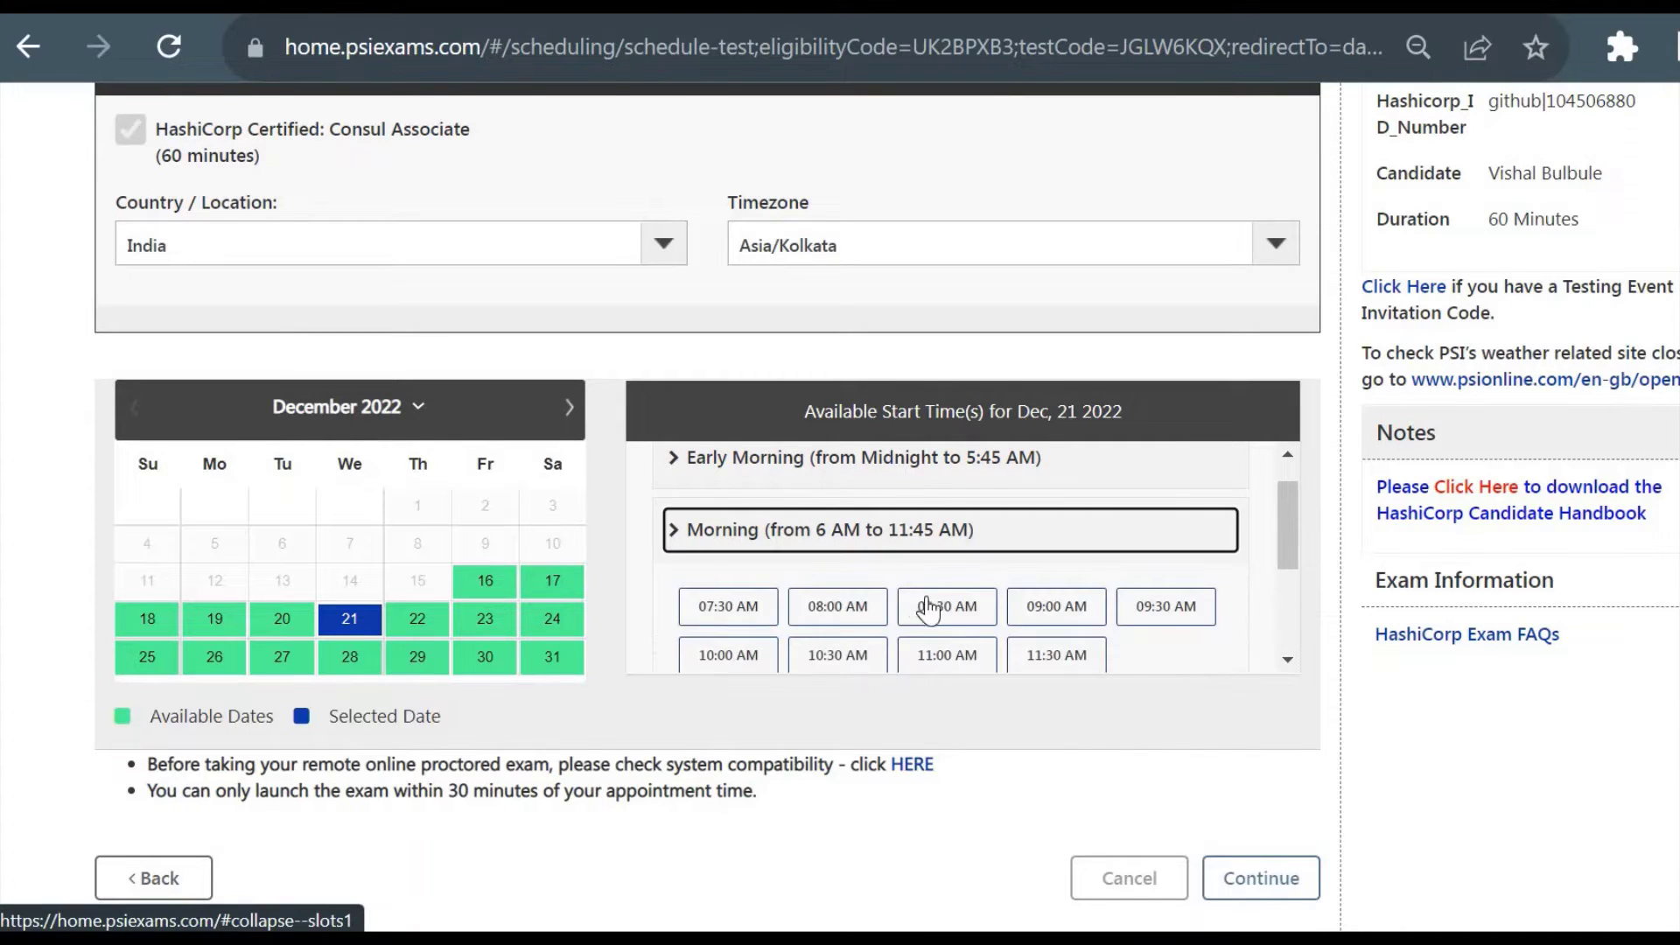
click(928, 610)
click(723, 605)
click(930, 621)
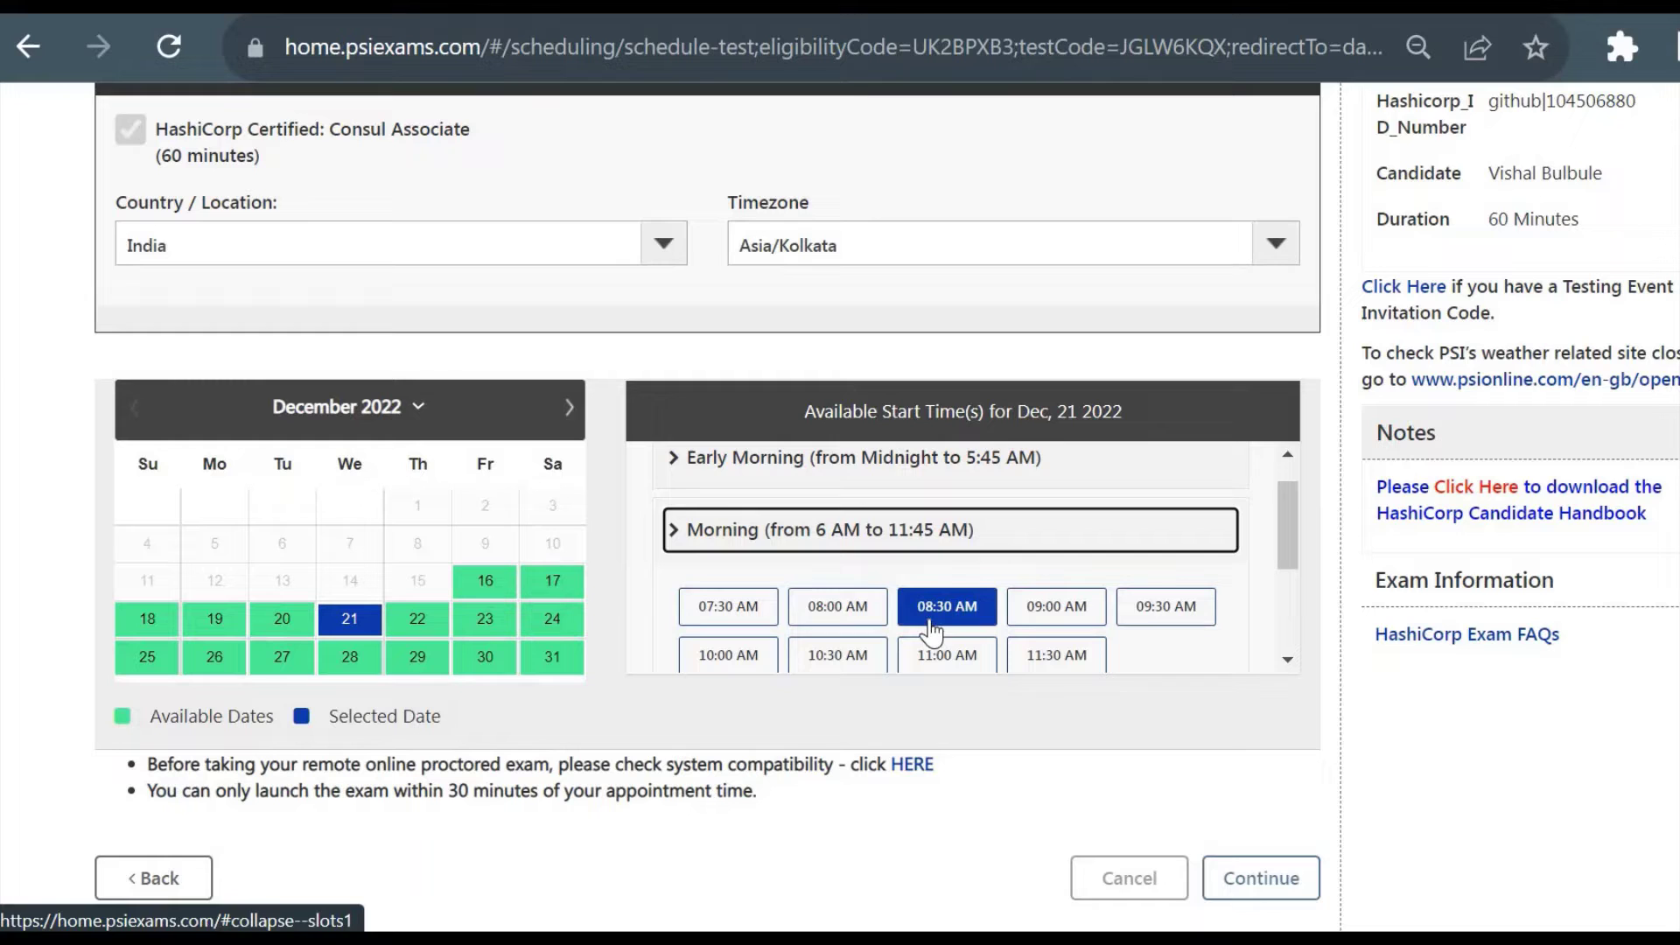
click(1248, 882)
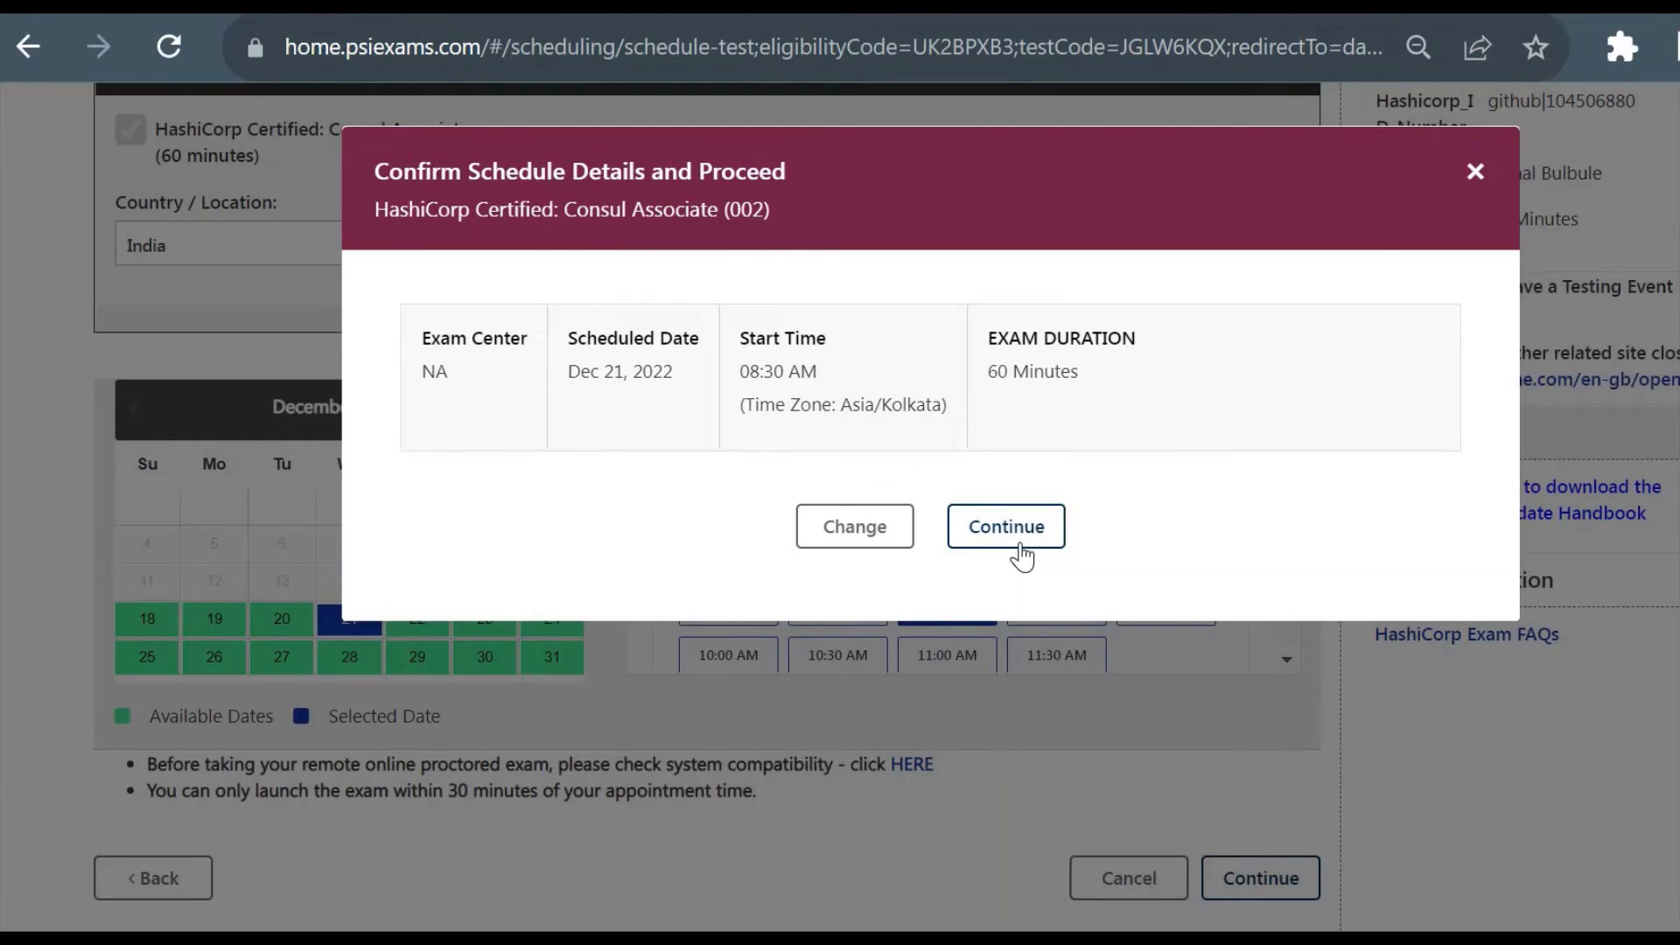
click(1022, 553)
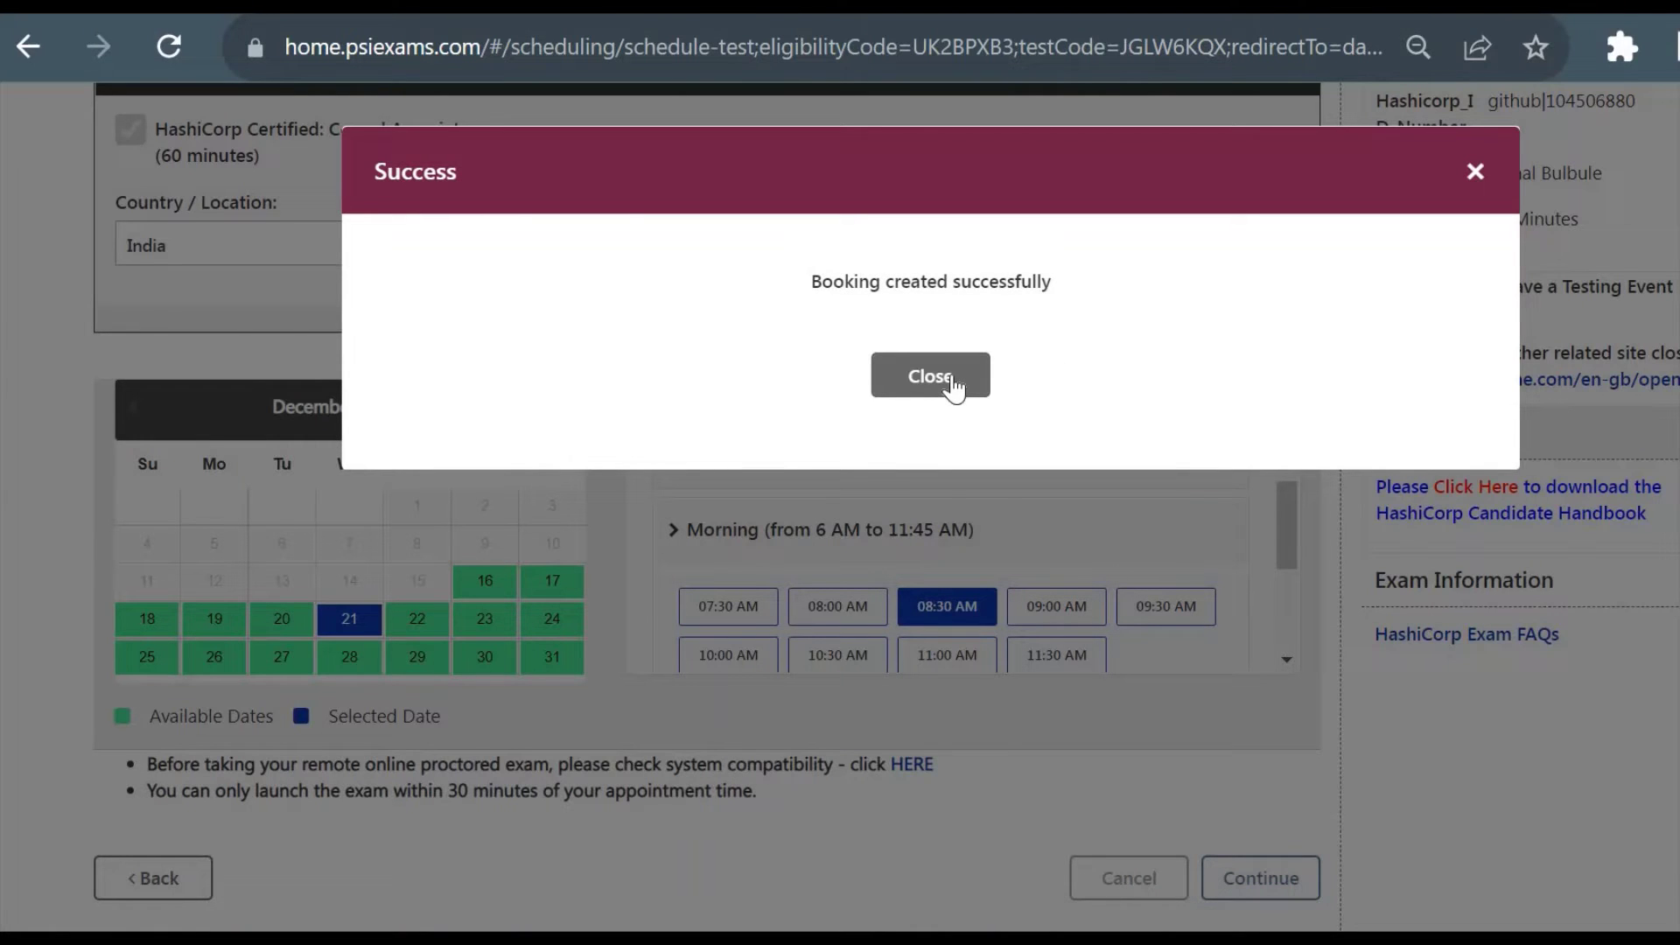
click(952, 385)
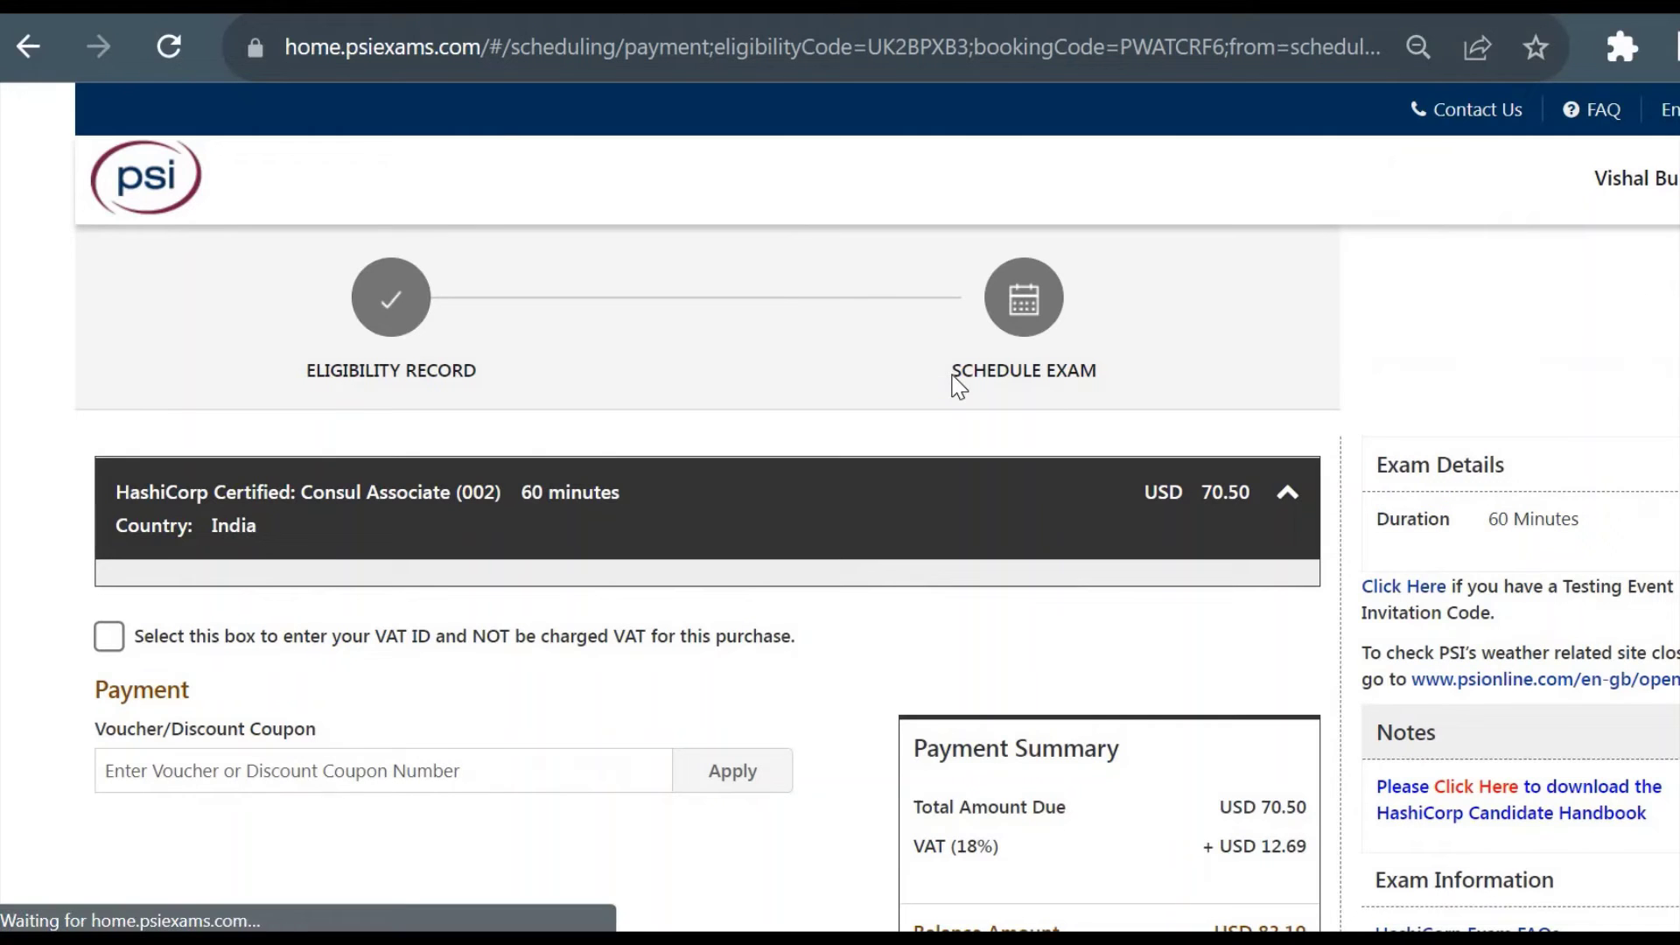
Check the voucher field and USD 83.19 balance, acknowledge Terms & Conditions, and choose Pay Now
scroll(739, 469, down, 2)
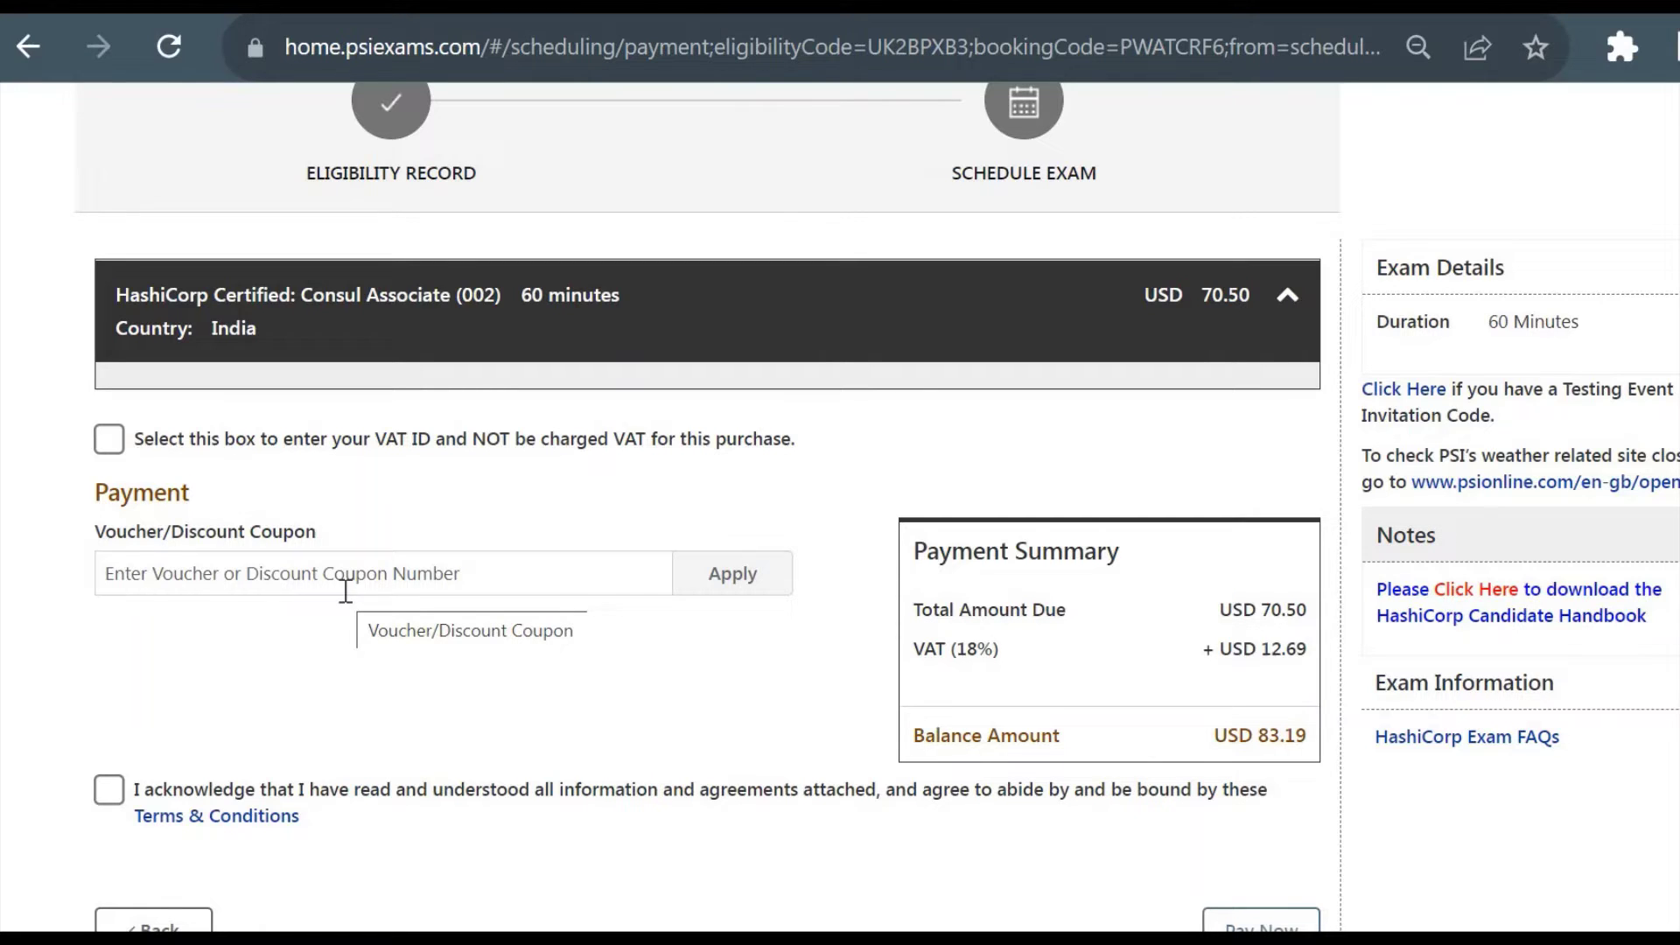
click(345, 592)
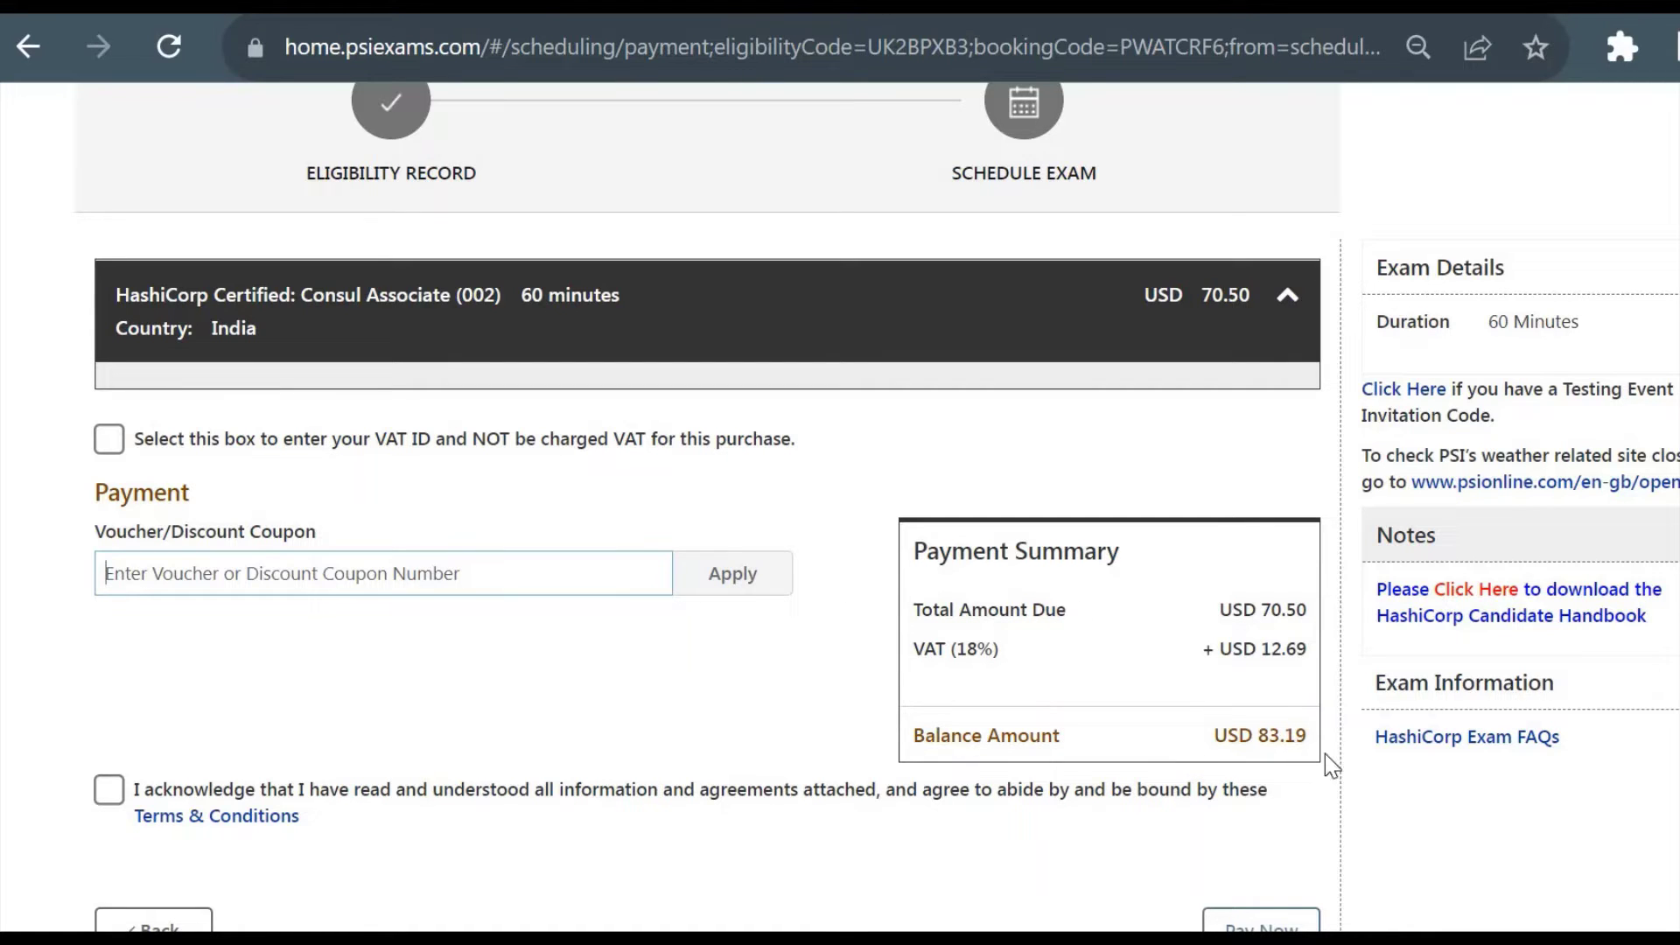
scroll(1165, 625, down, 1)
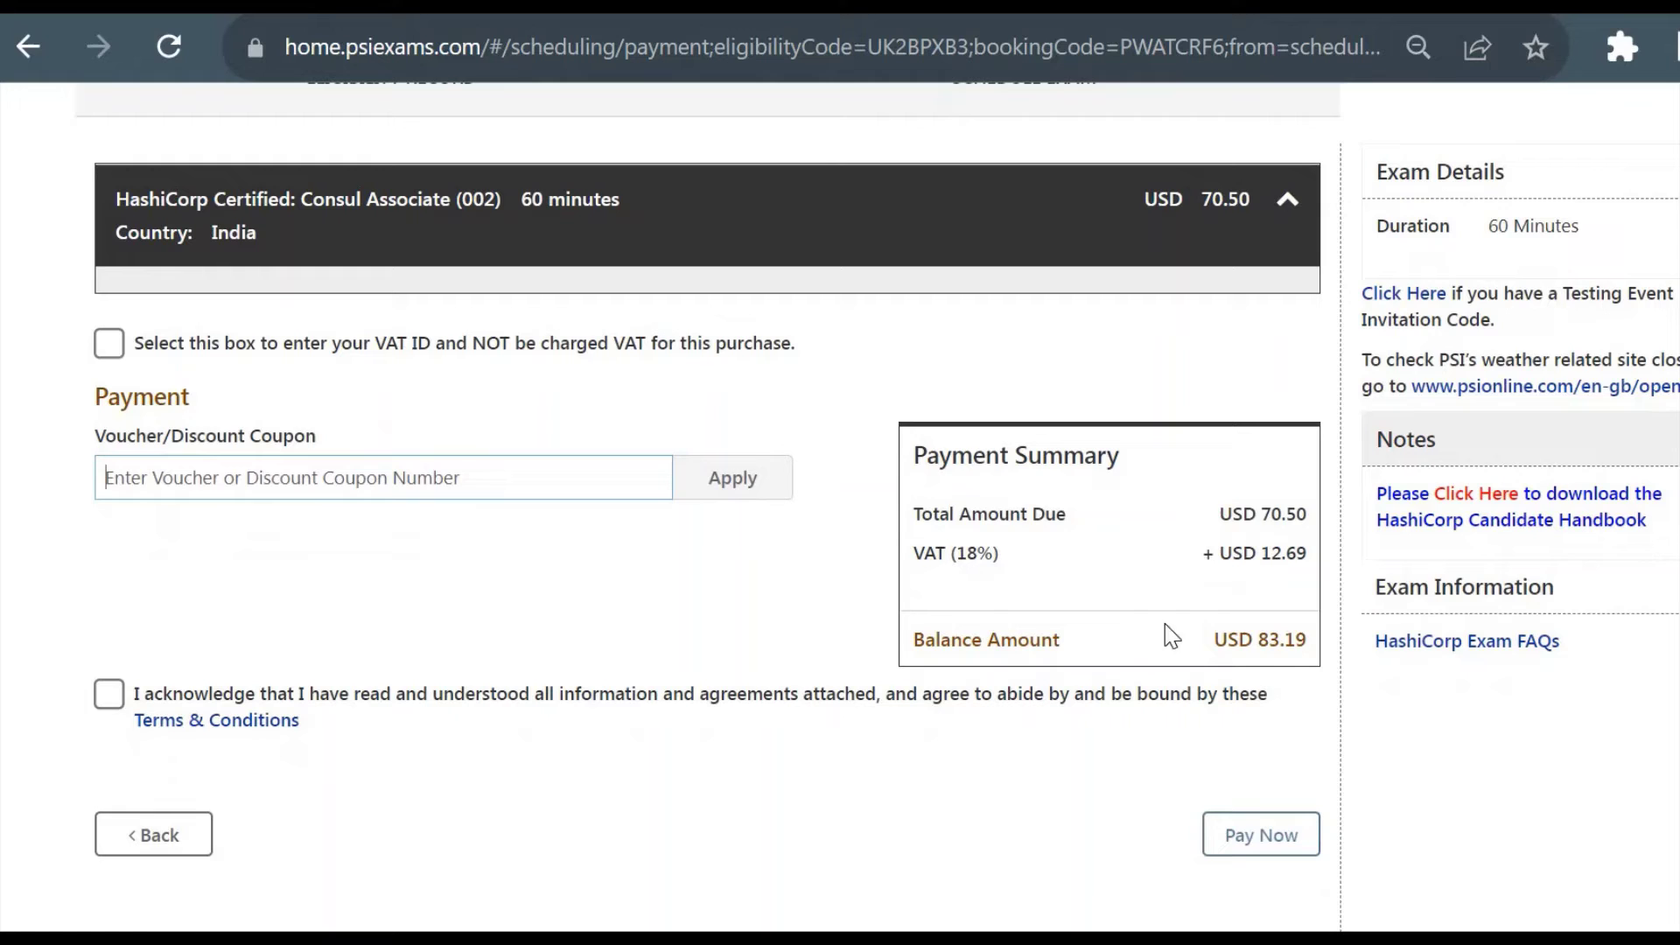
double_click(1258, 650)
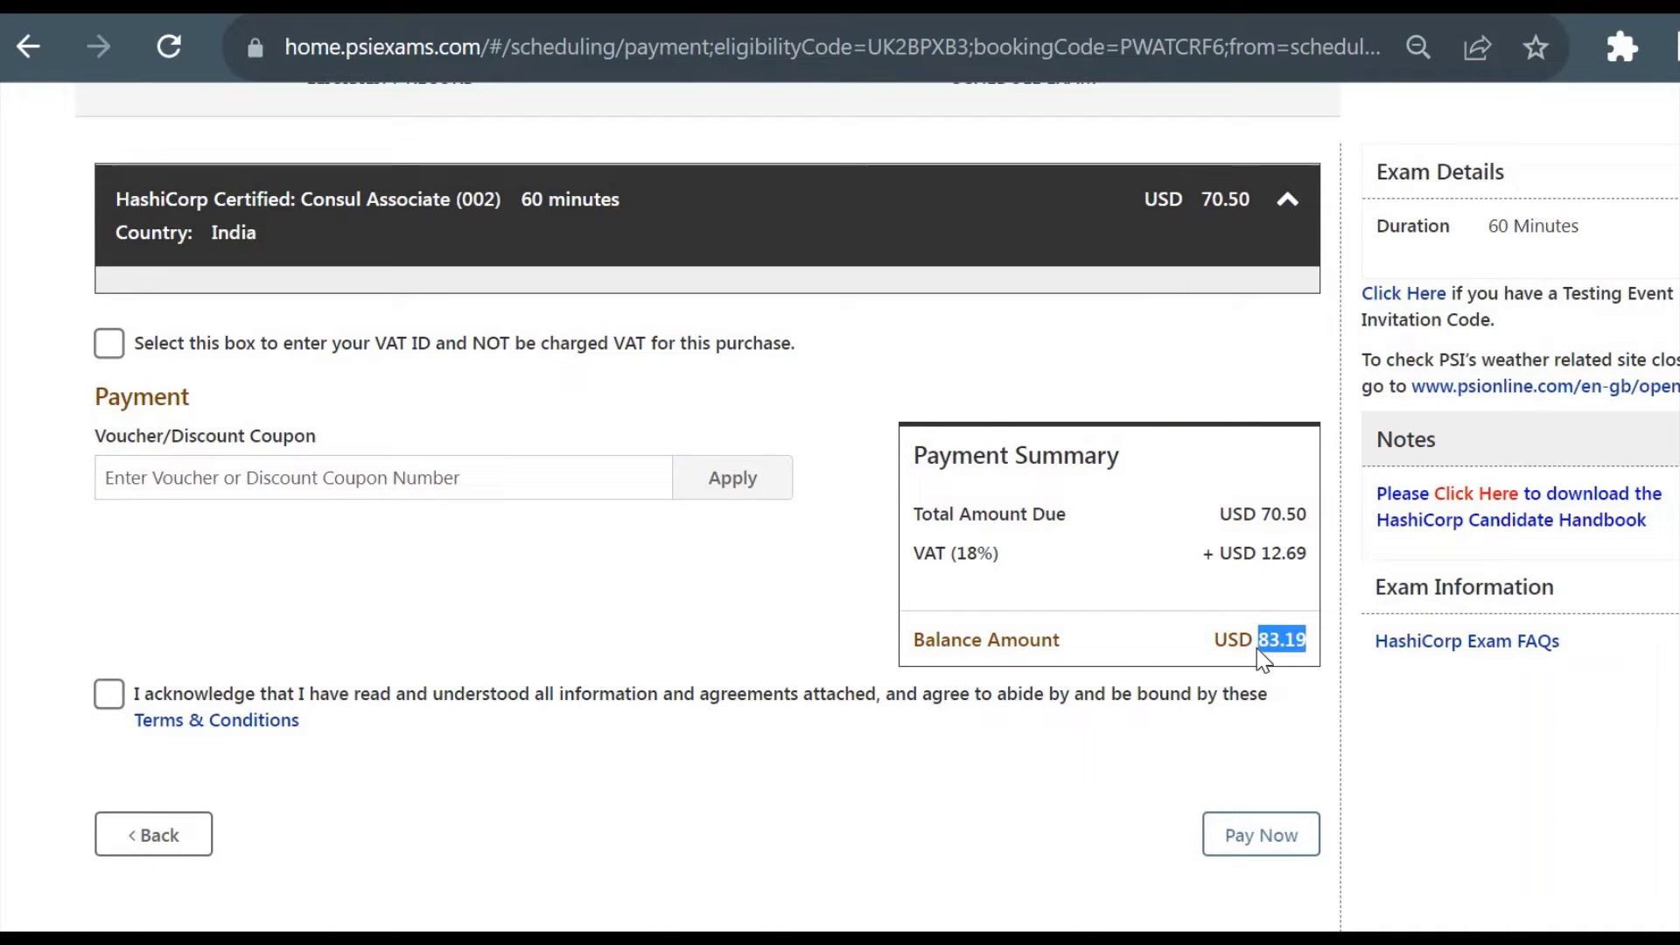
click(110, 696)
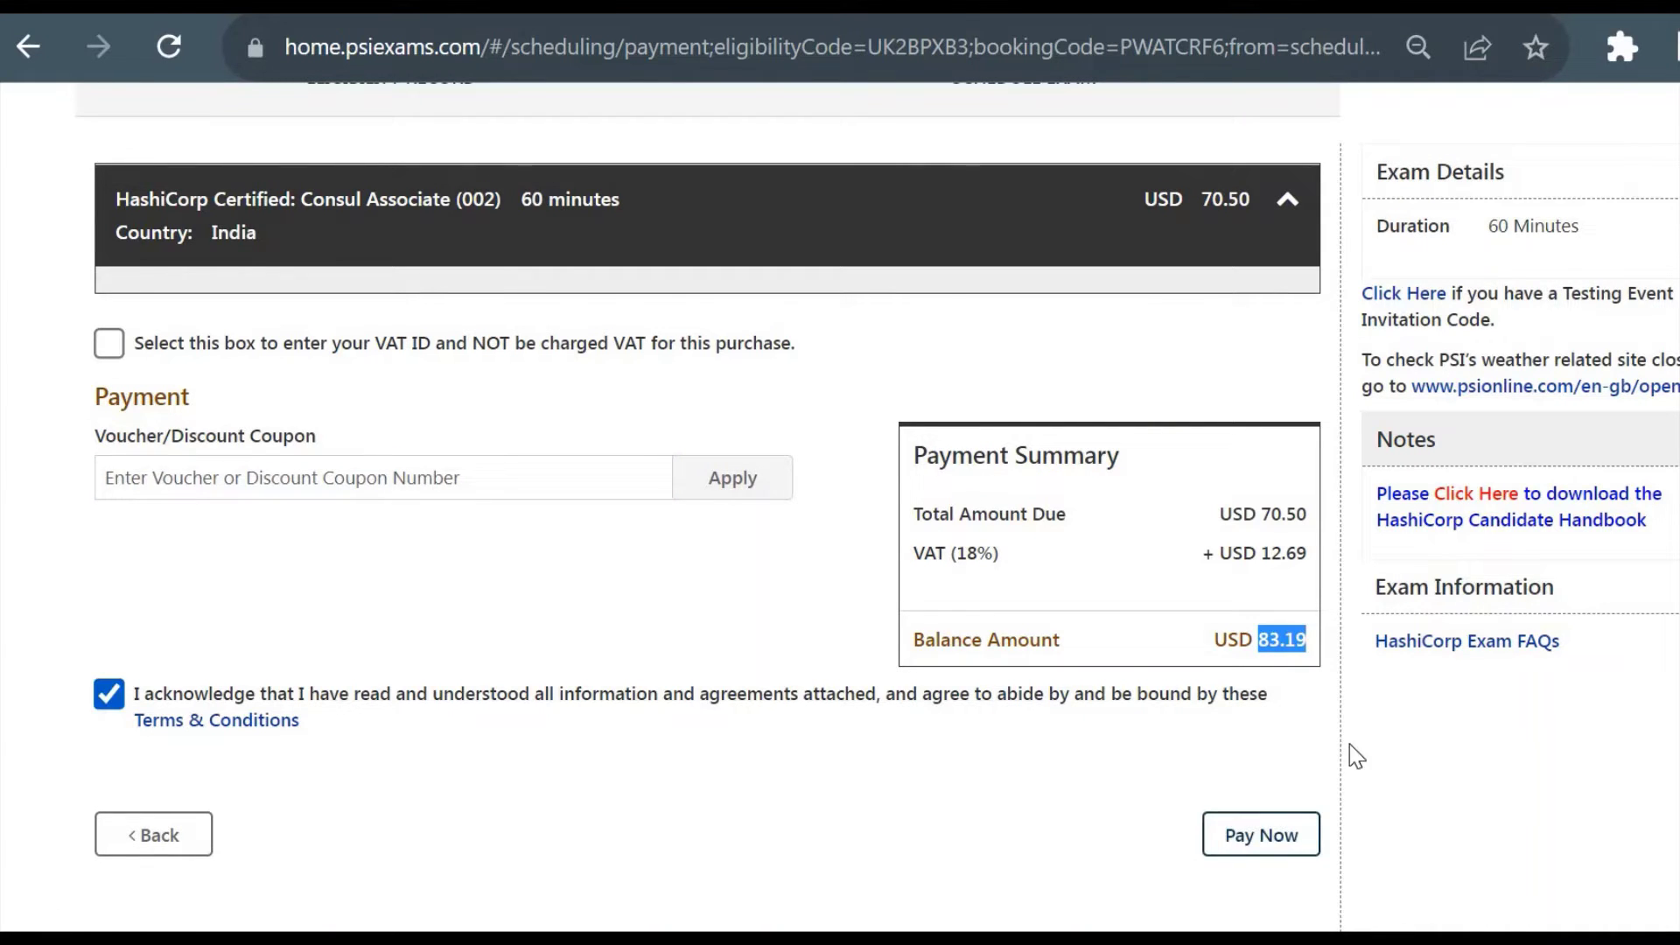
click(1285, 835)
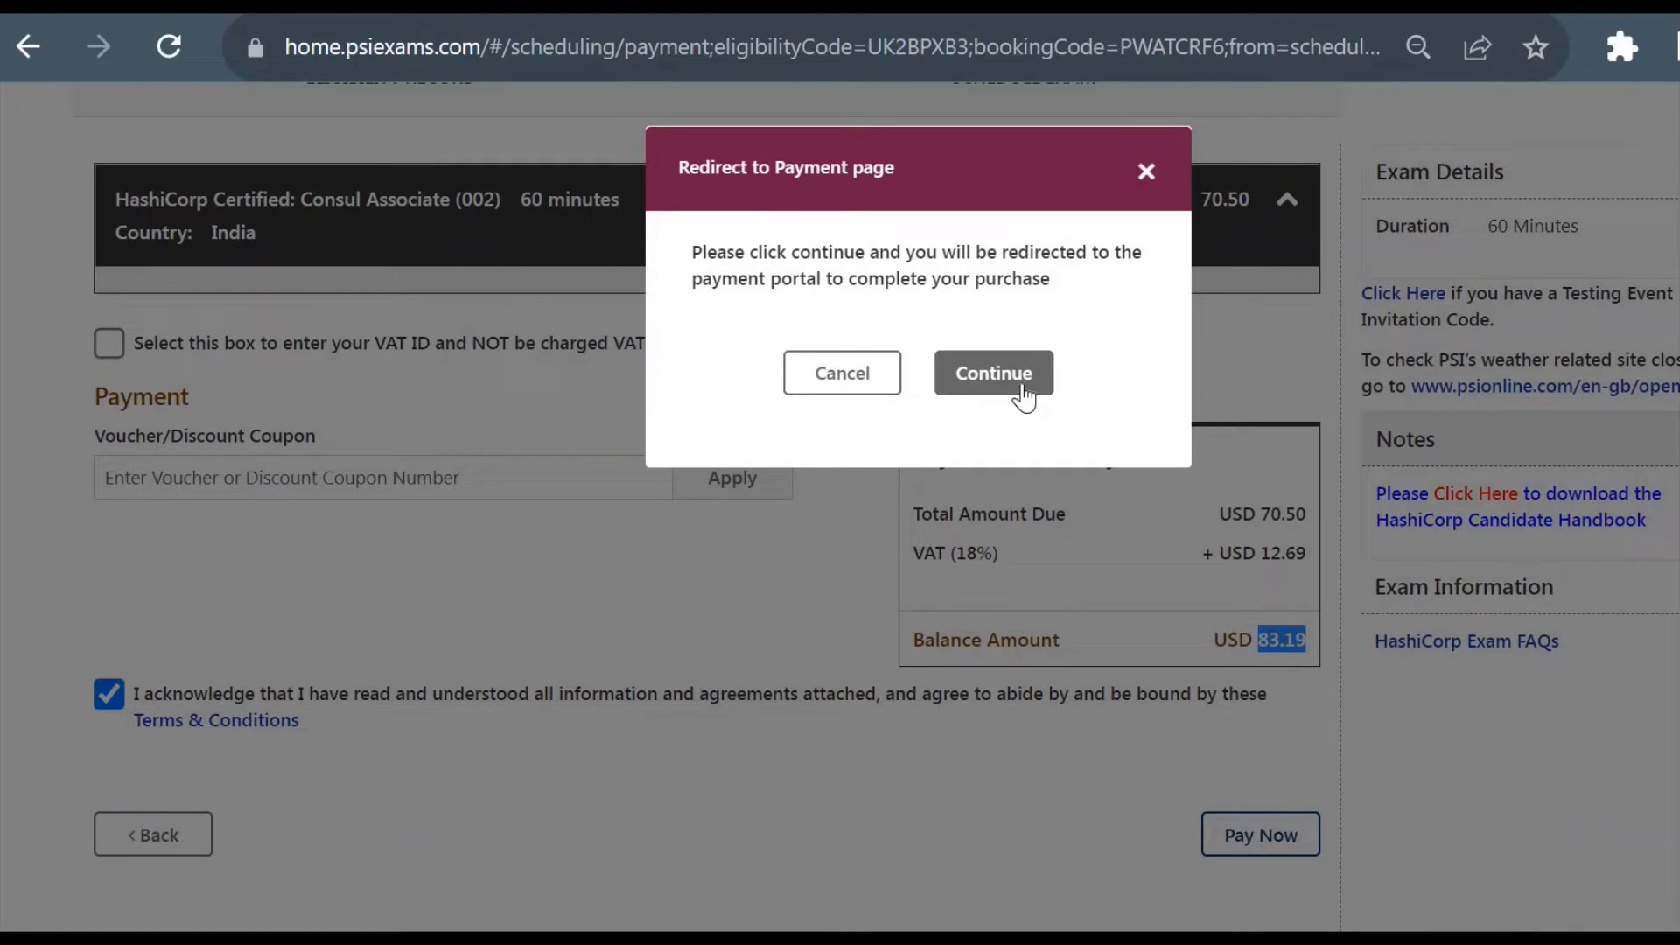
Continue to the PSI Payment Portal and look over the empty card and billing fields
click(1021, 386)
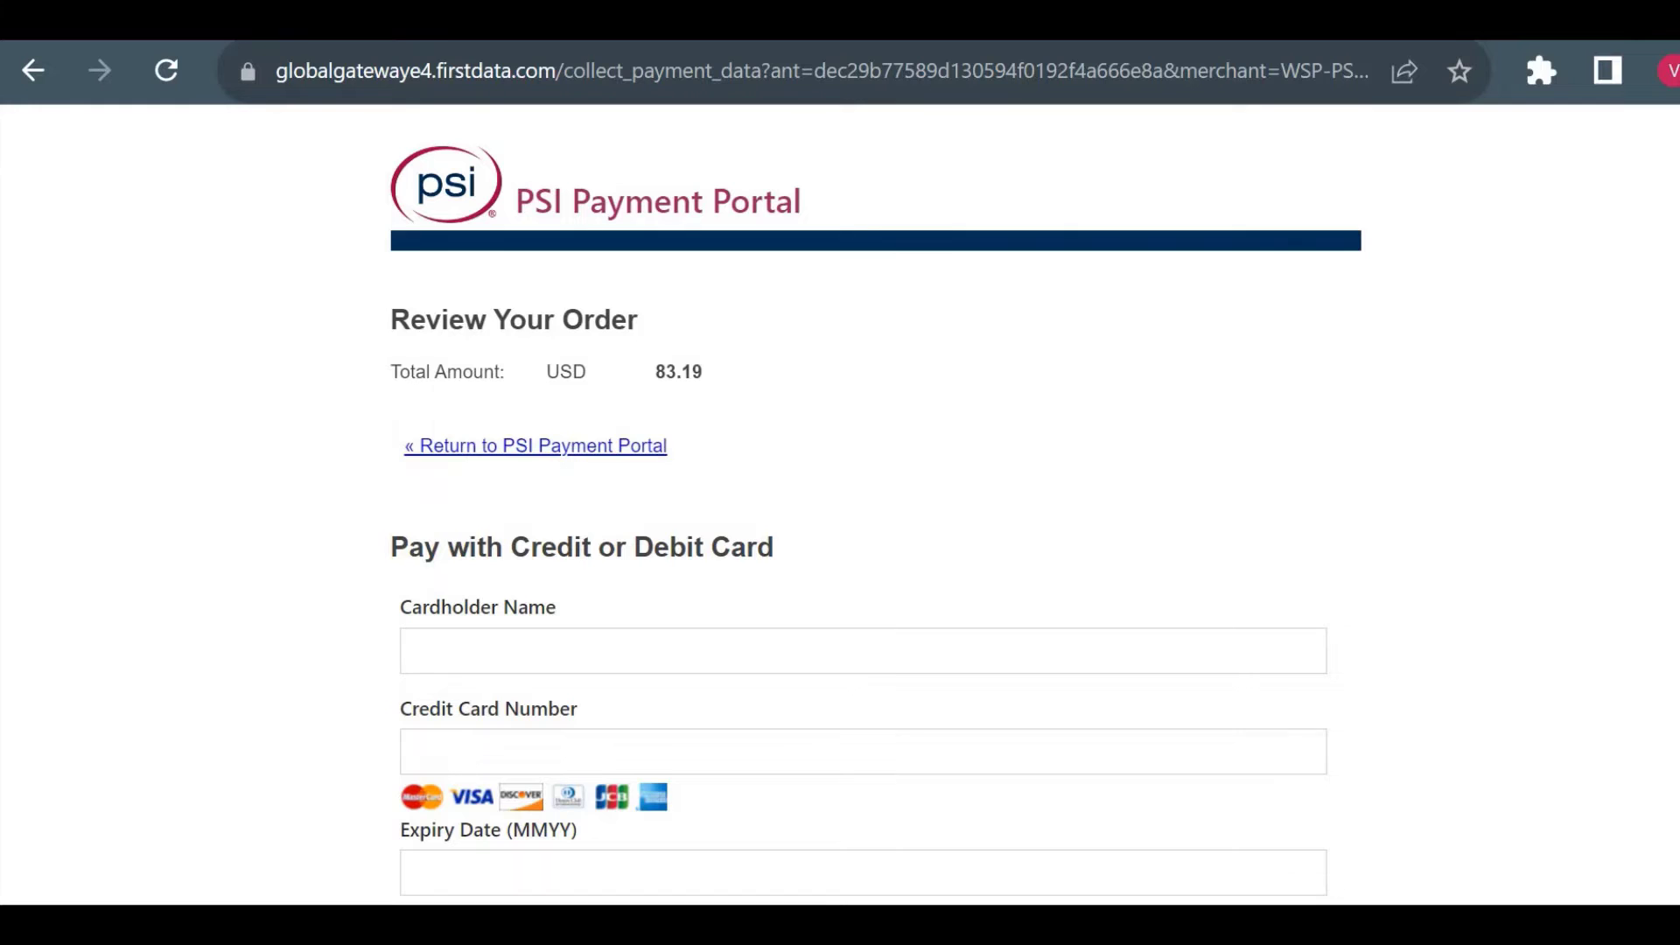
scroll(949, 270, down, 4)
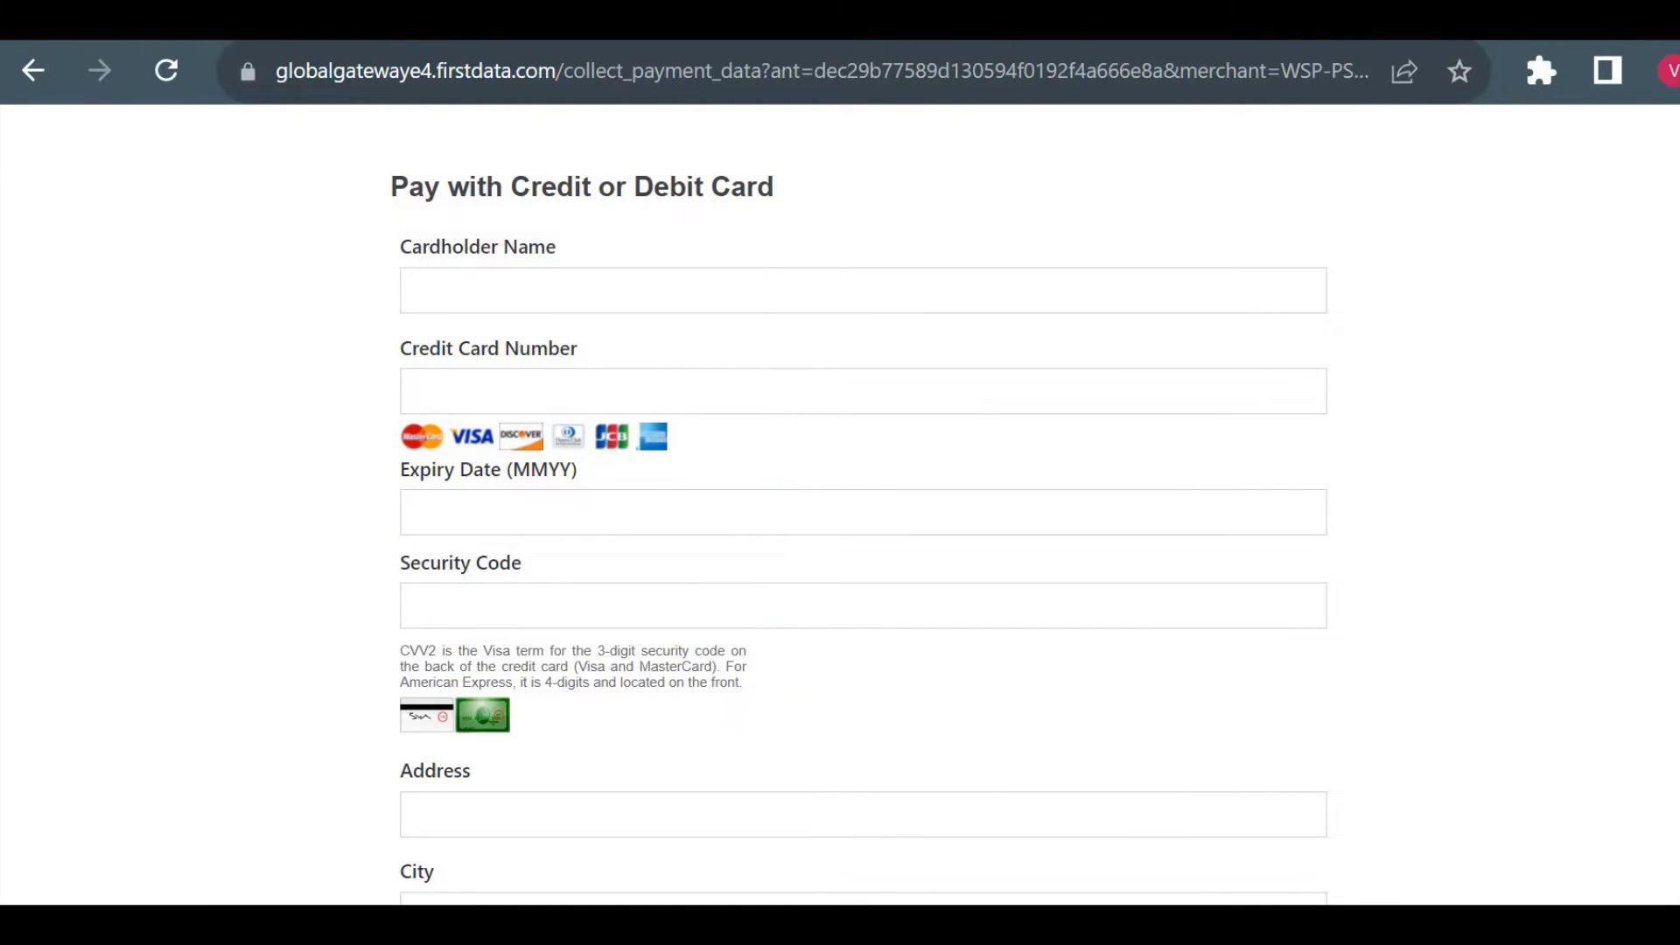
scroll(861, 505, down, 6)
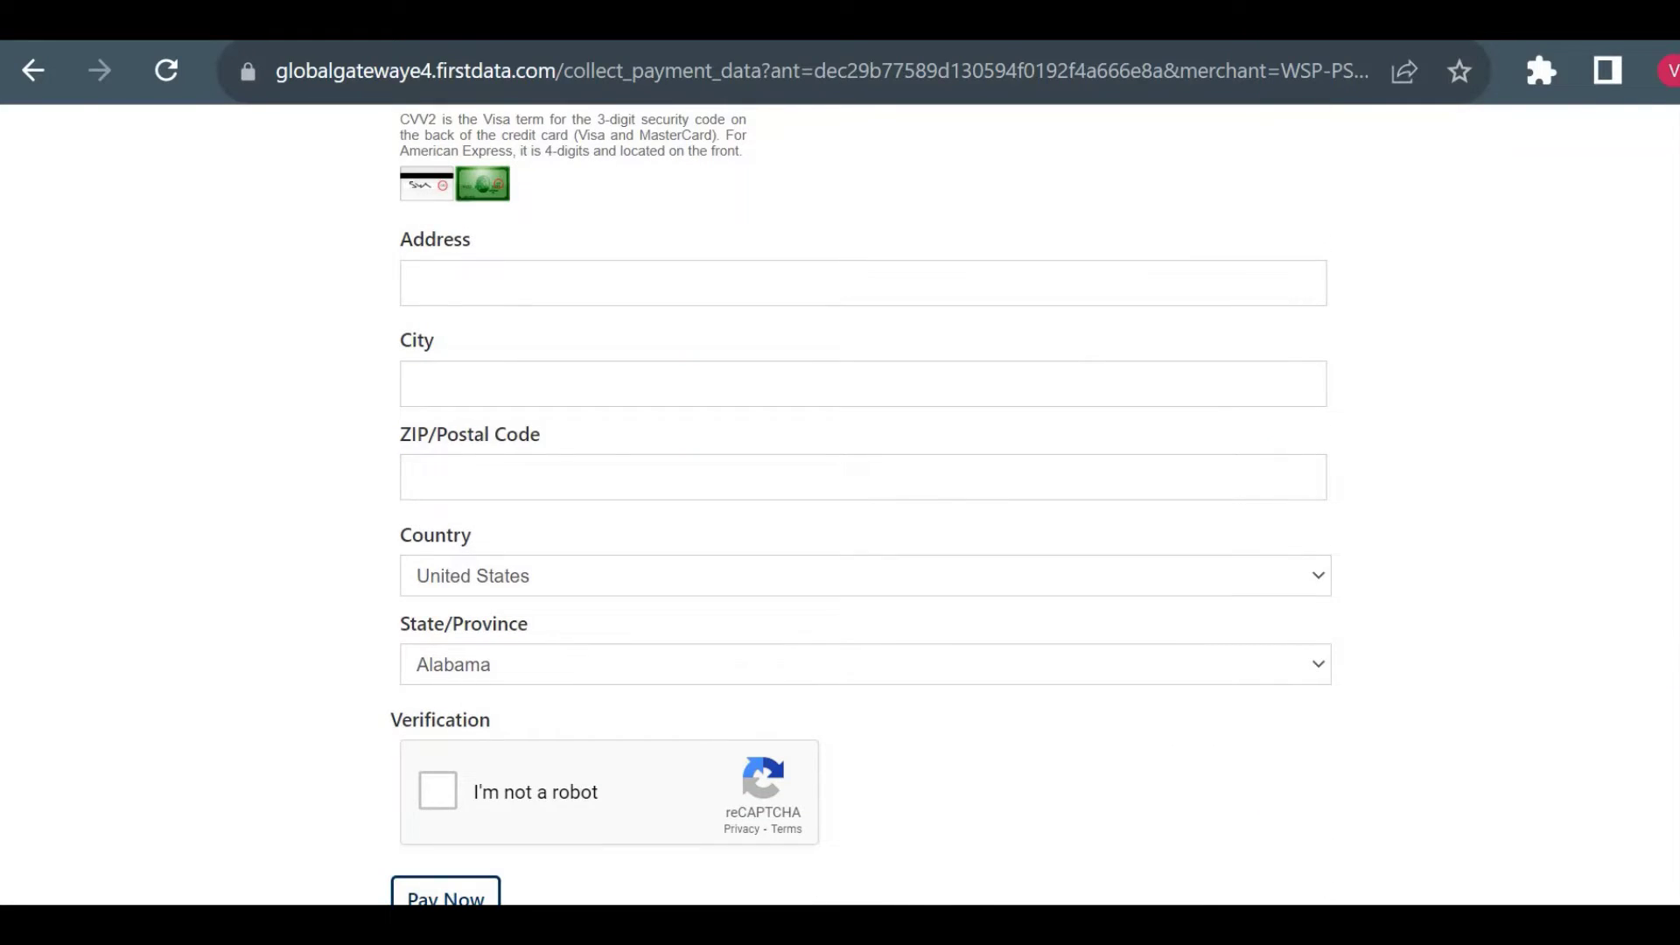
scroll(861, 505, up, 8)
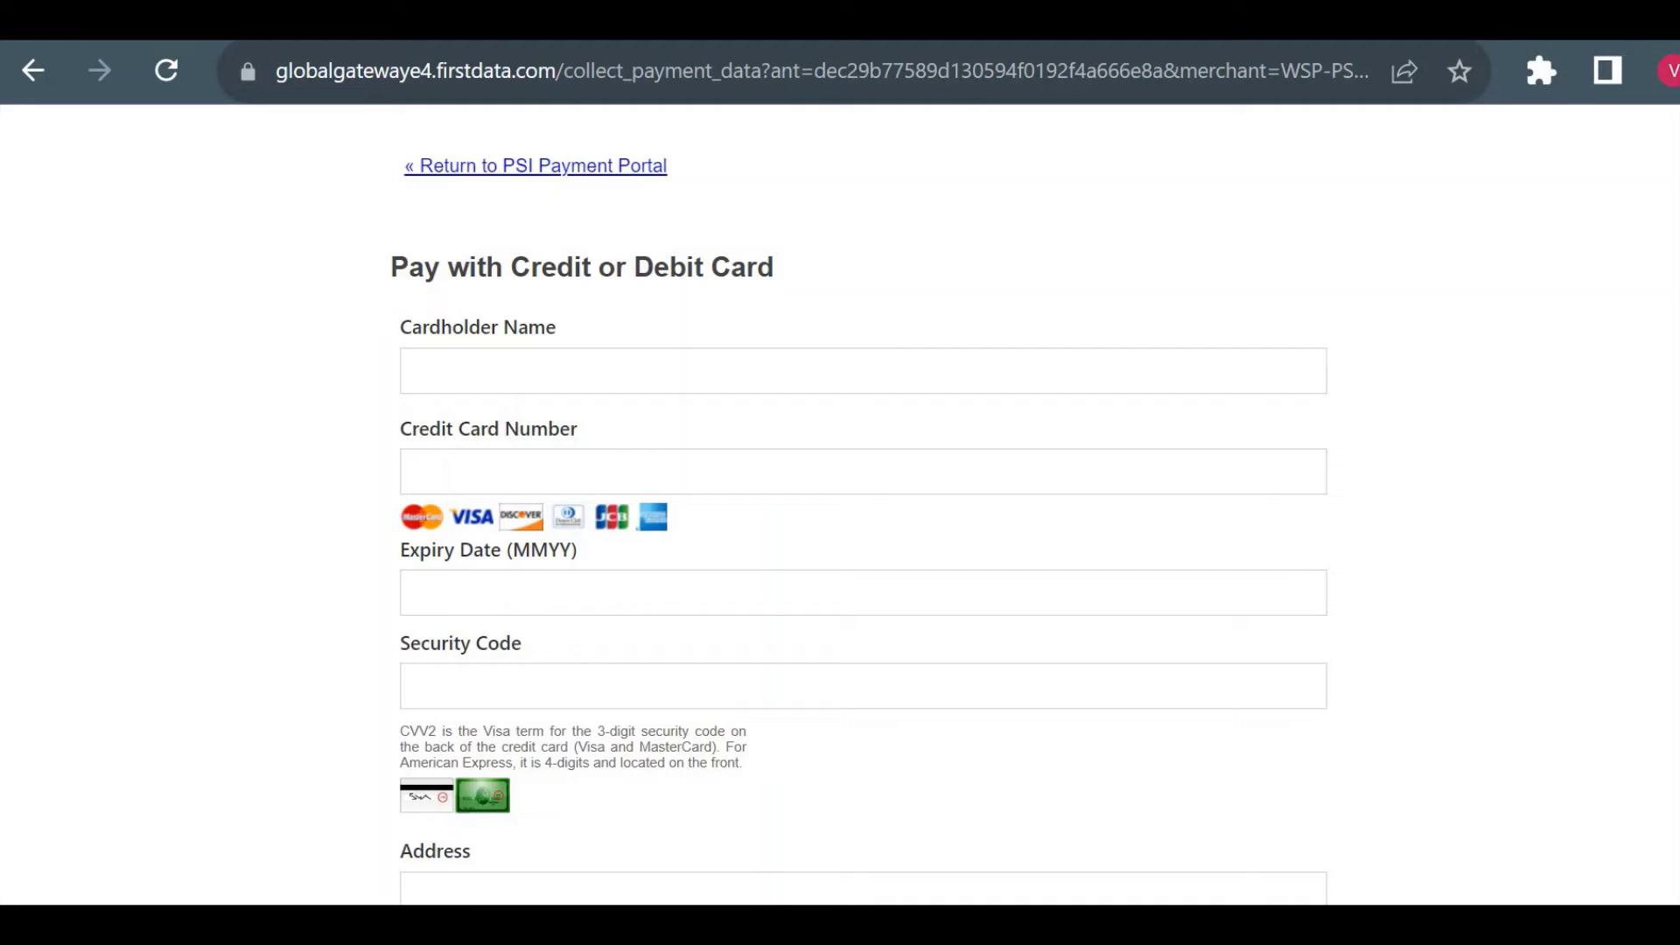
scroll(861, 505, down, 7)
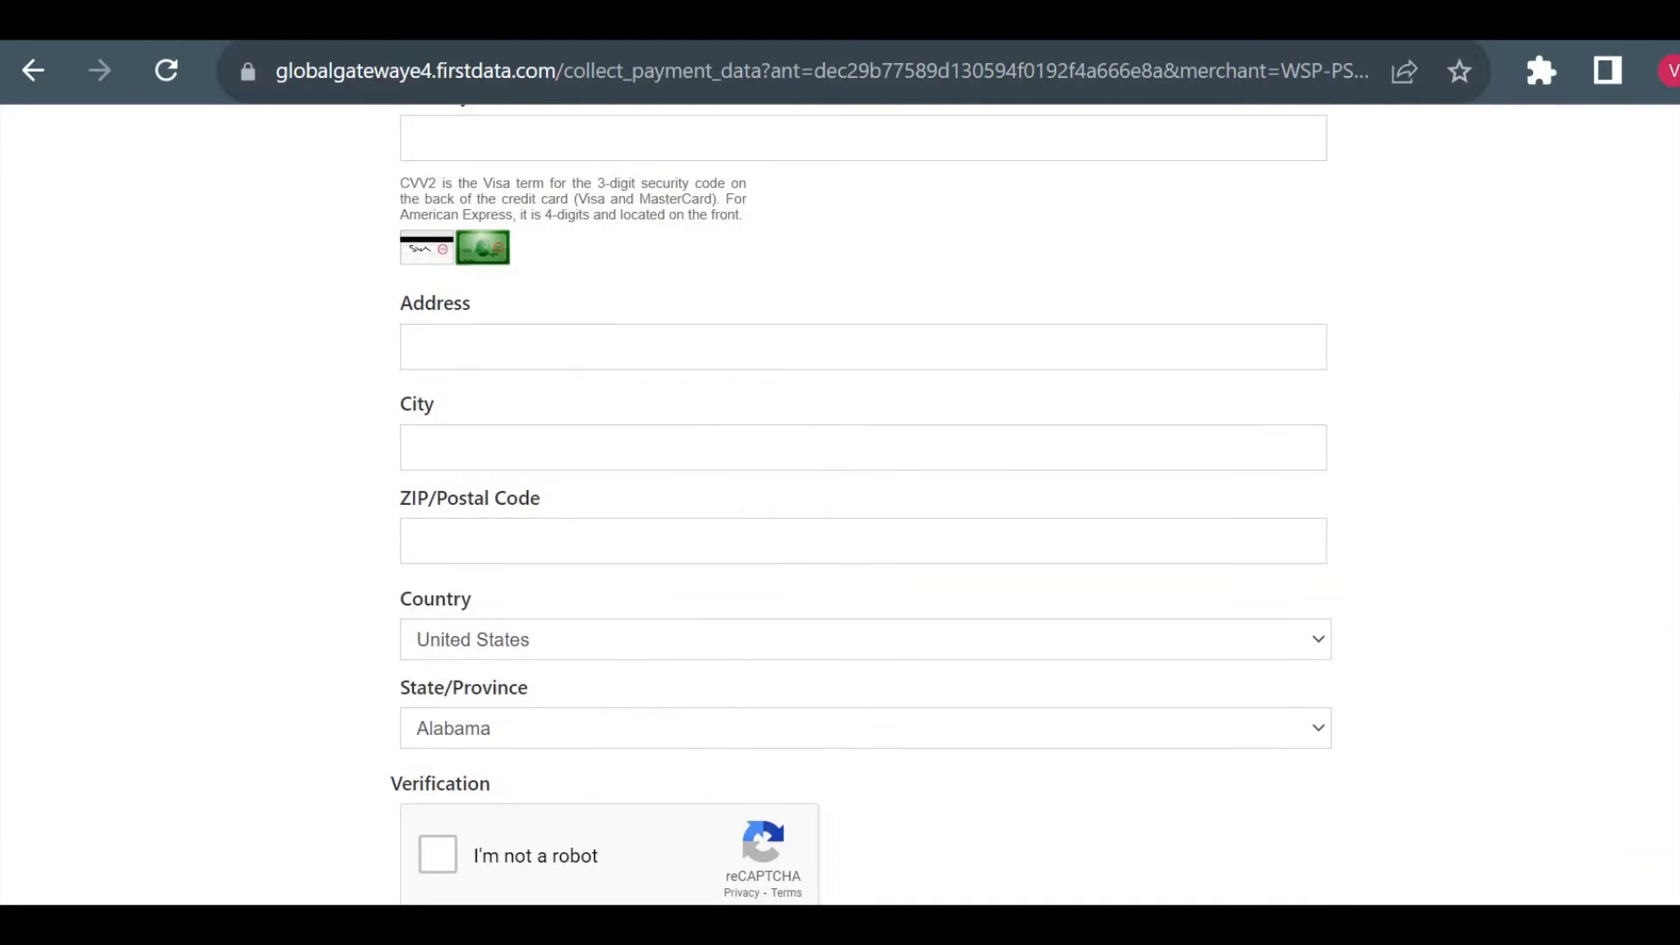
scroll(861, 505, up, 9)
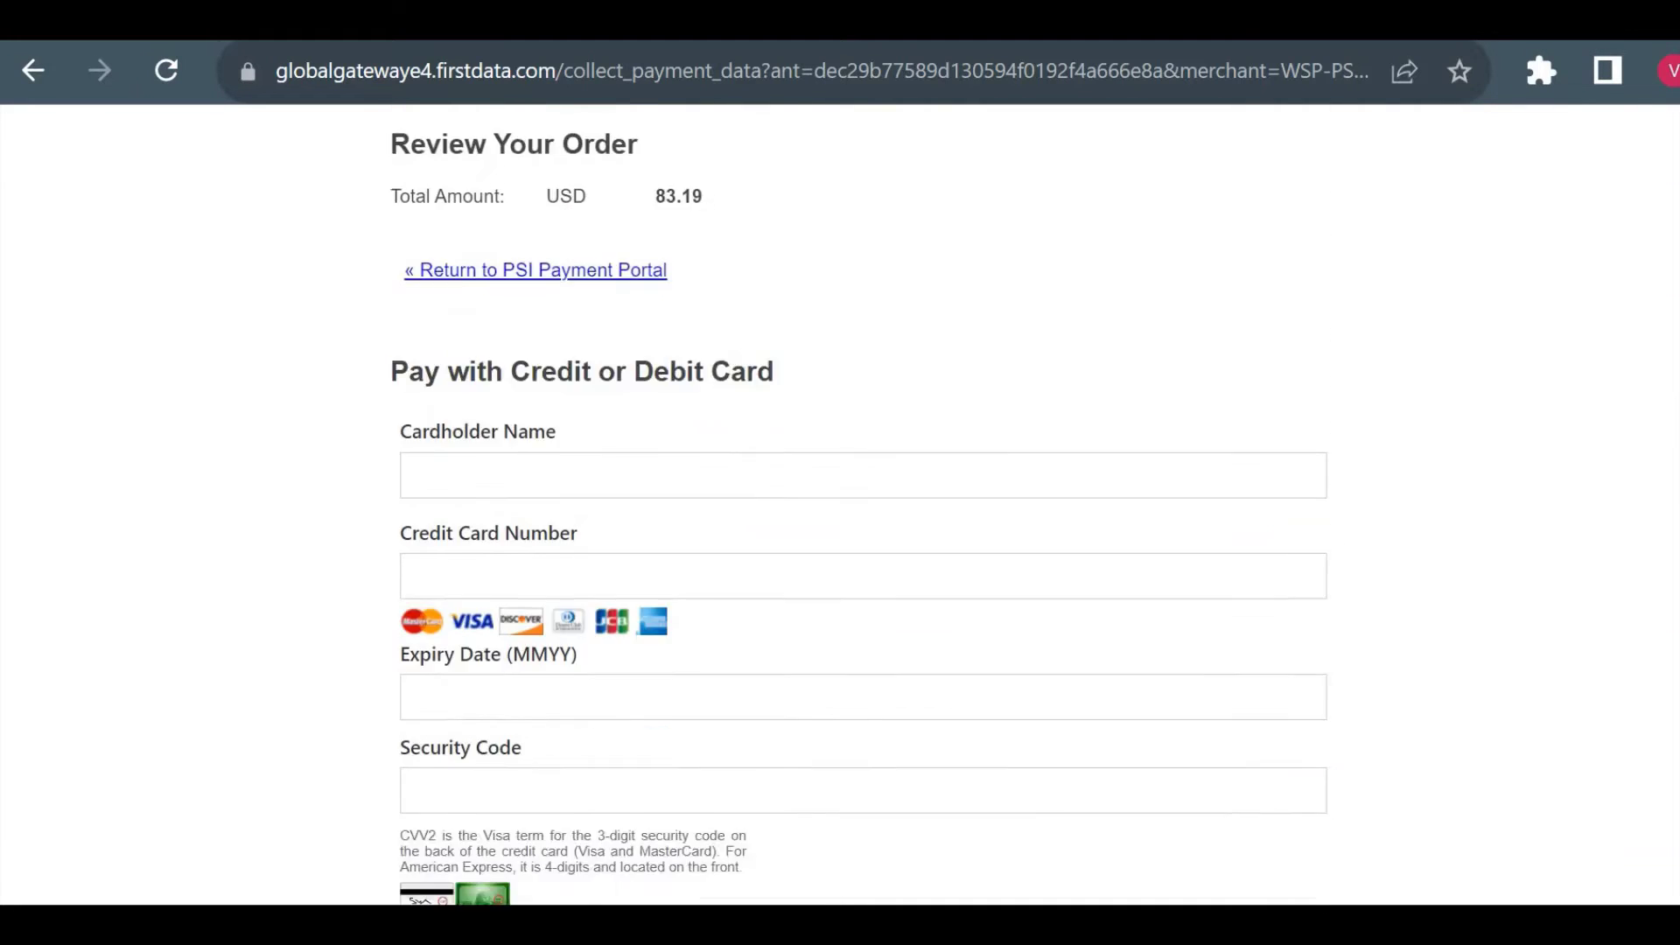
Go back, choose Dashboard from the account menu, and scroll to the Online Exam card
click(32, 69)
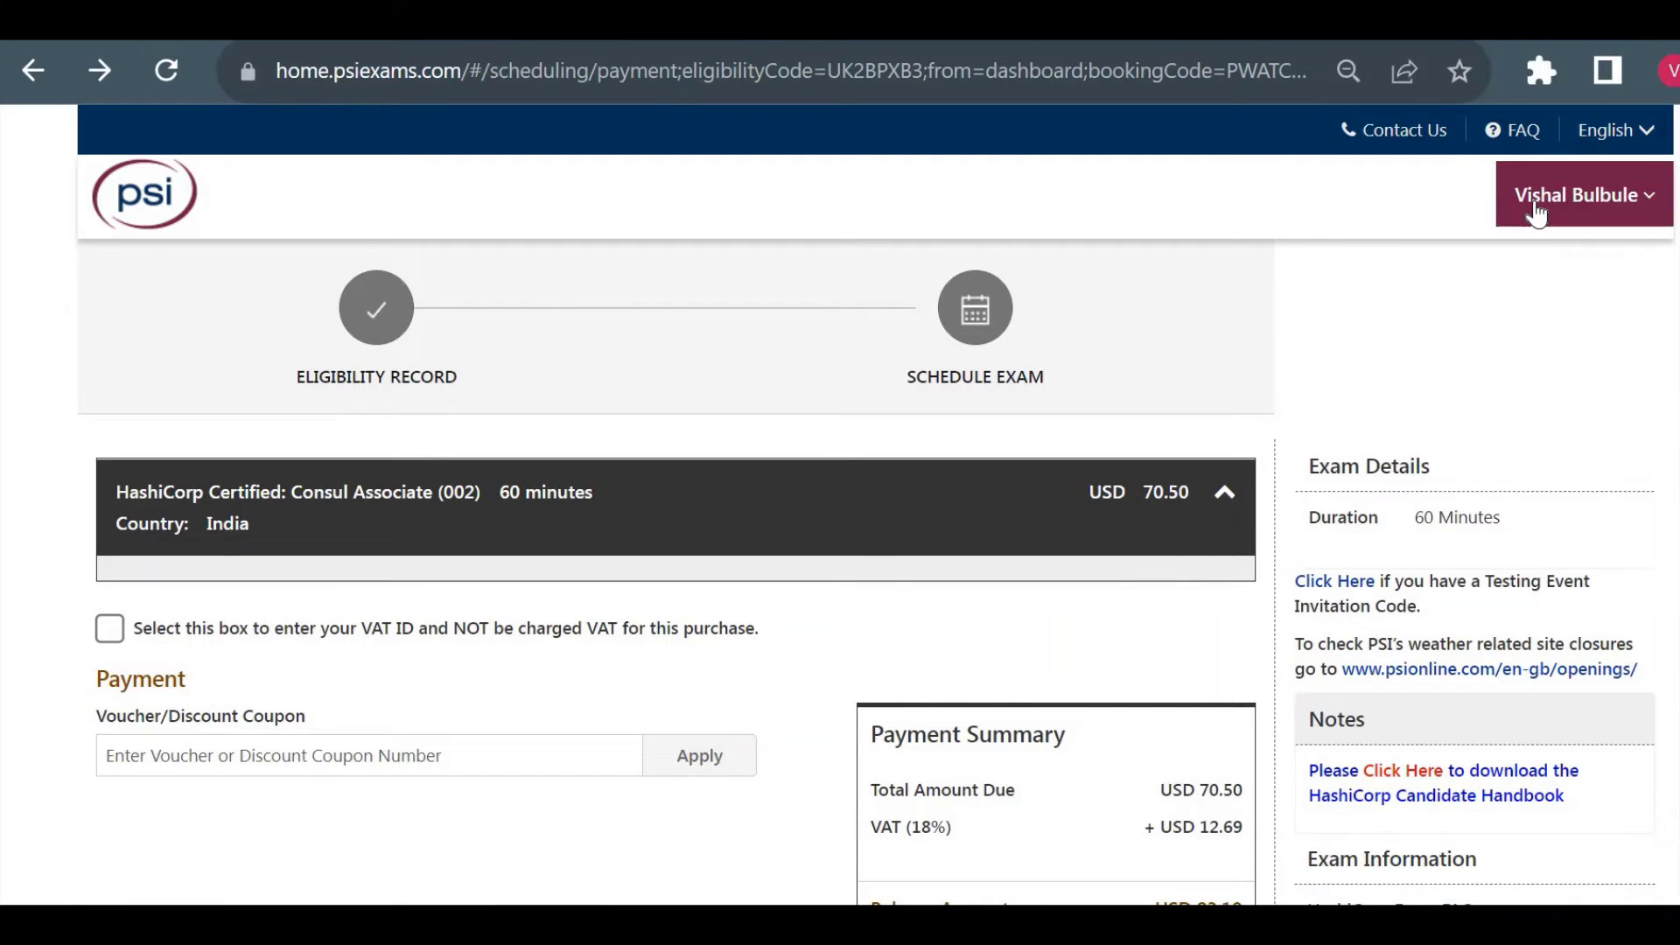
click(1538, 203)
click(1541, 251)
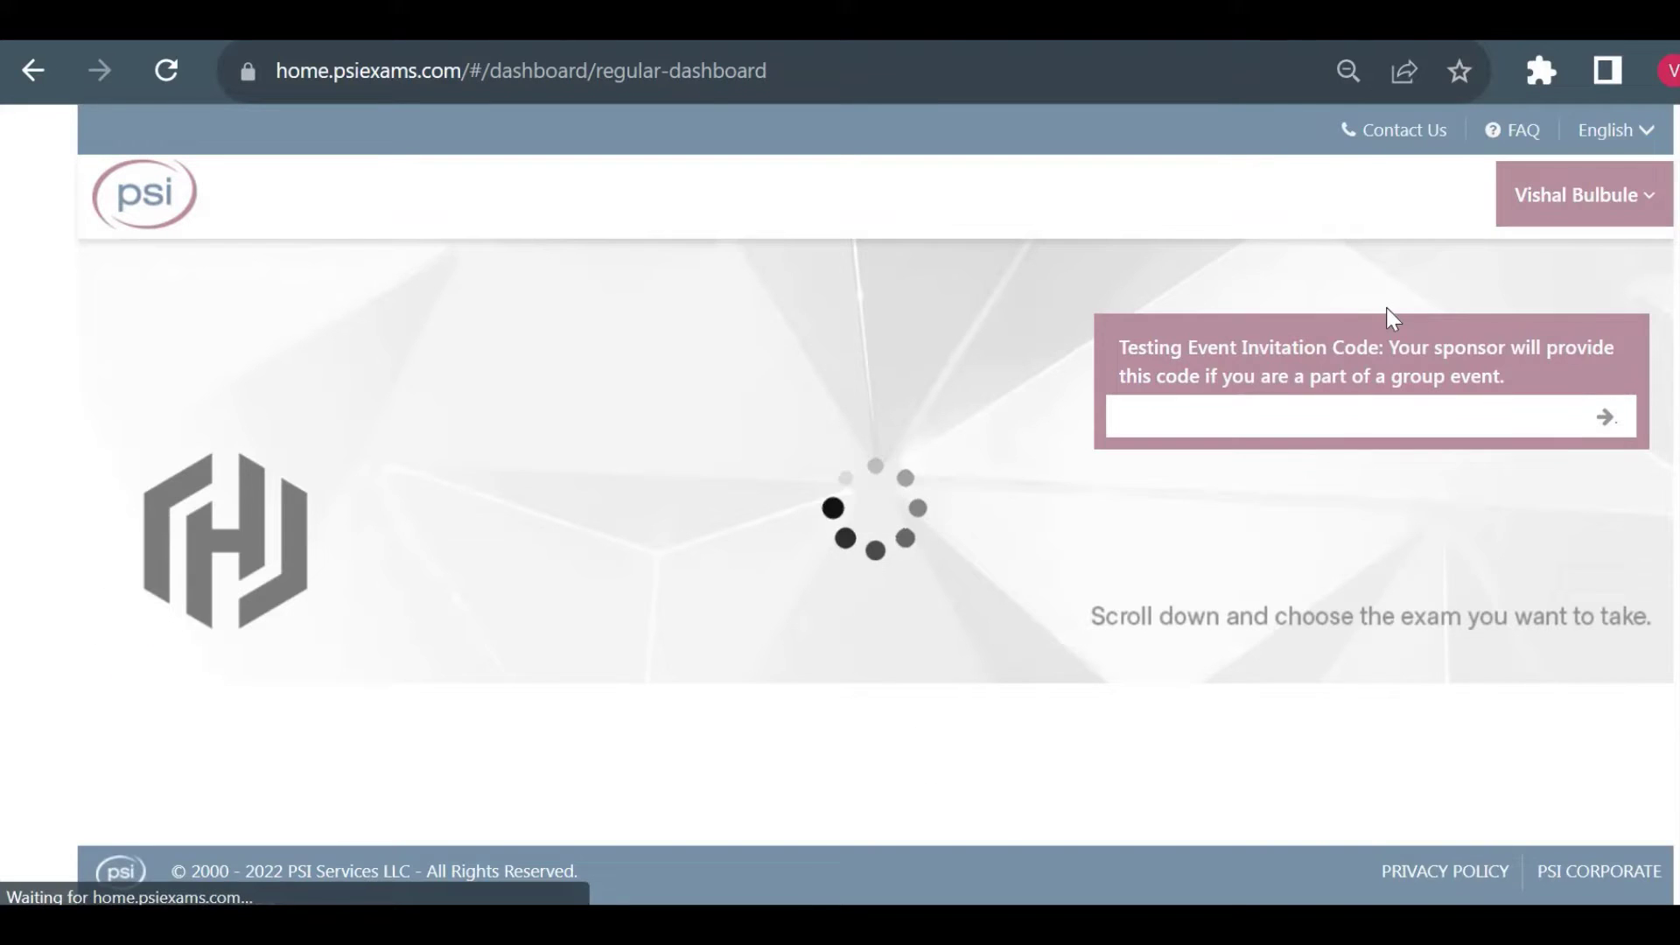
scroll(1443, 536, down, 4)
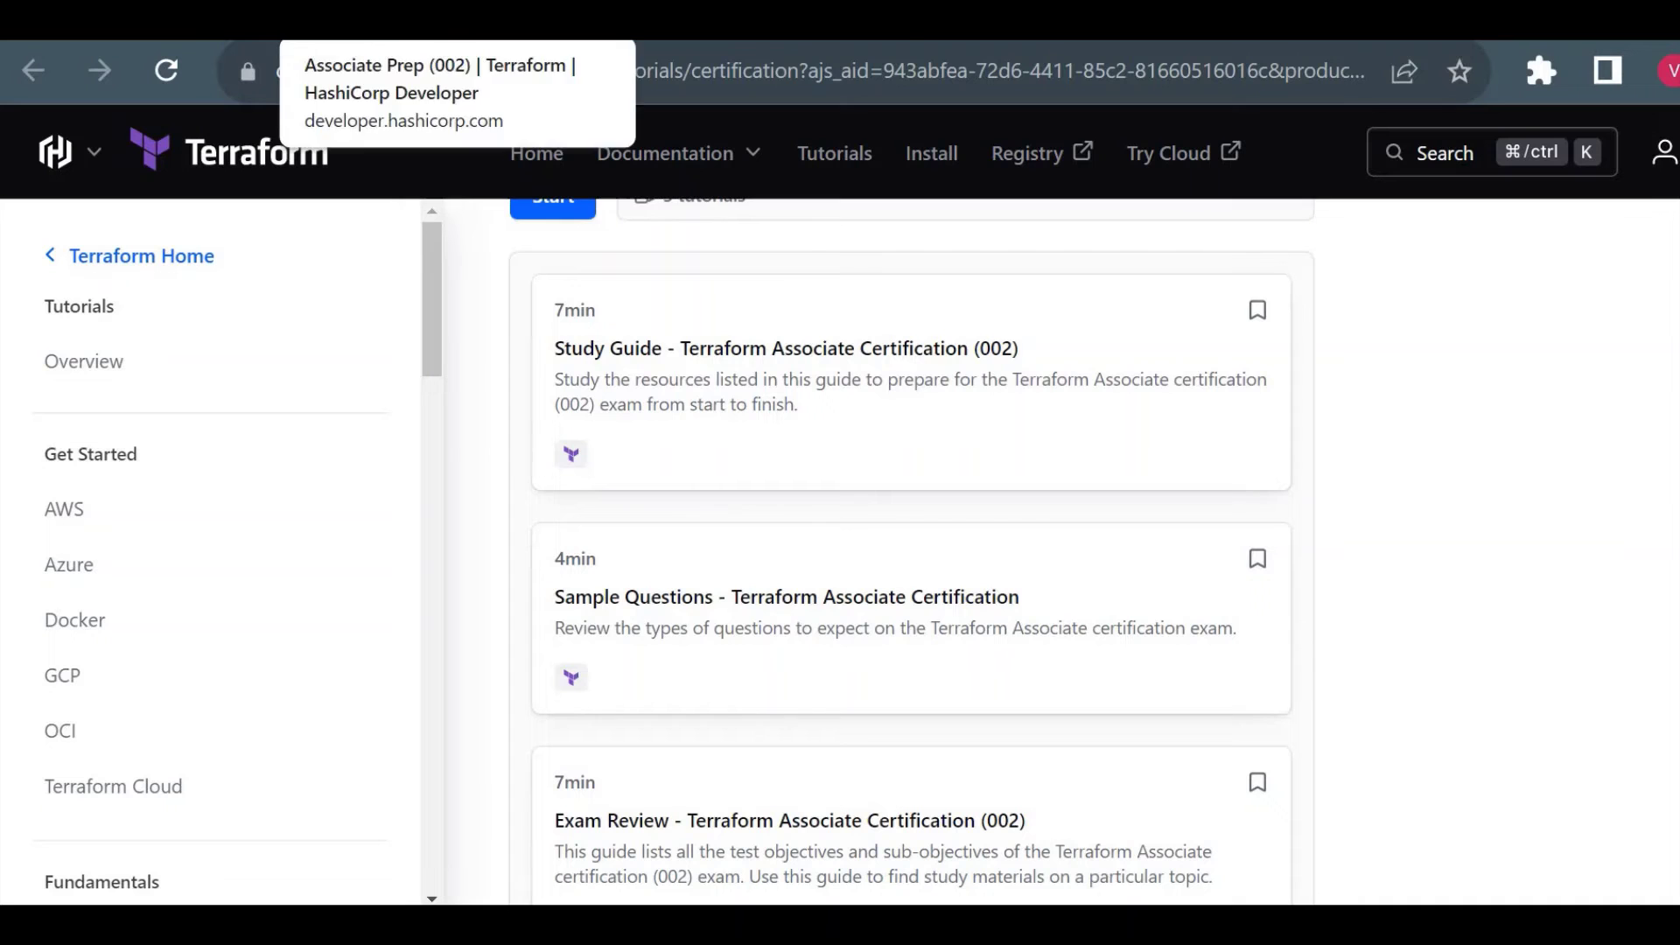
Open the Terraform Associate prep tutorials and the Tutorials overview, then close that tab
click(648, 19)
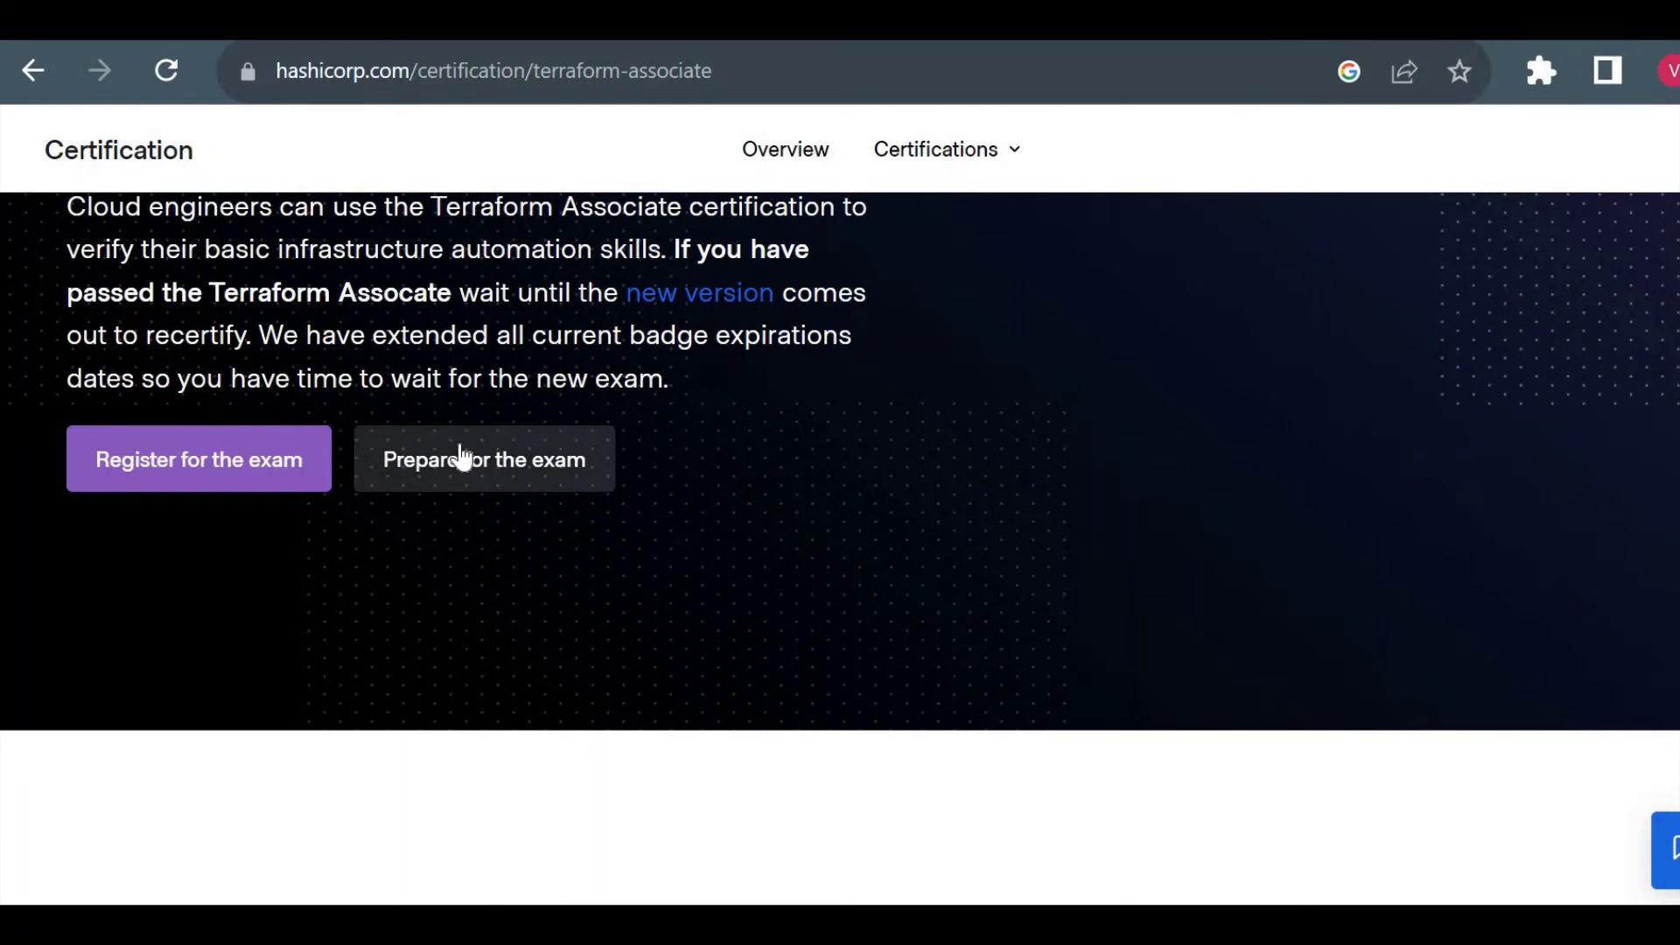
click(659, 483)
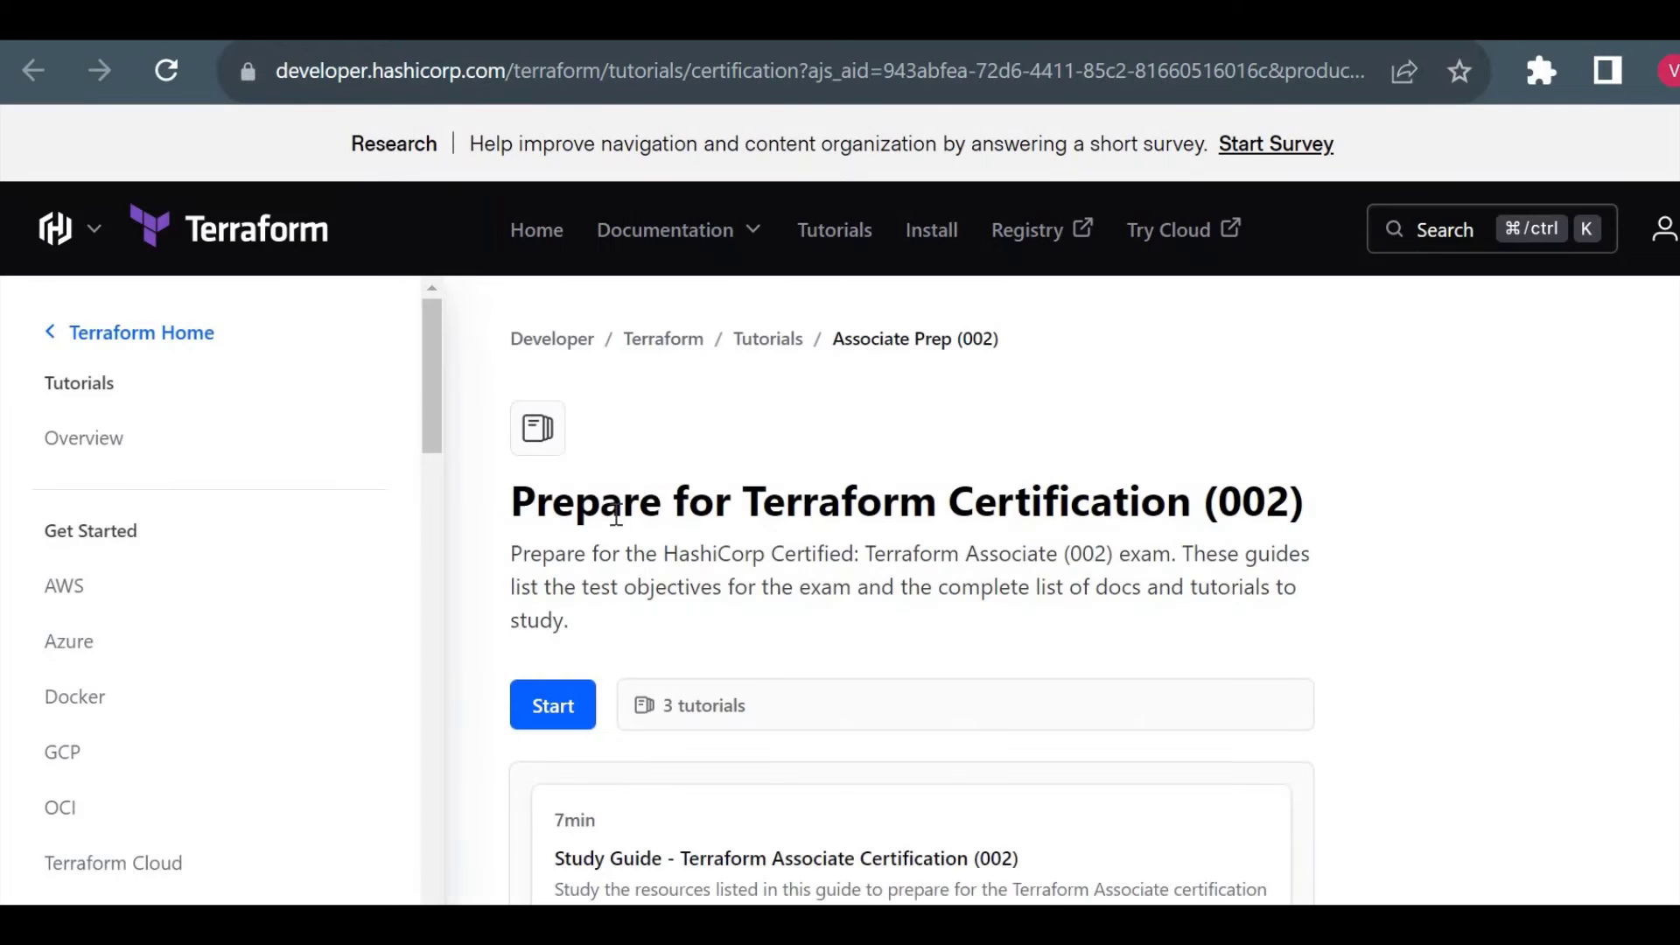
click(772, 344)
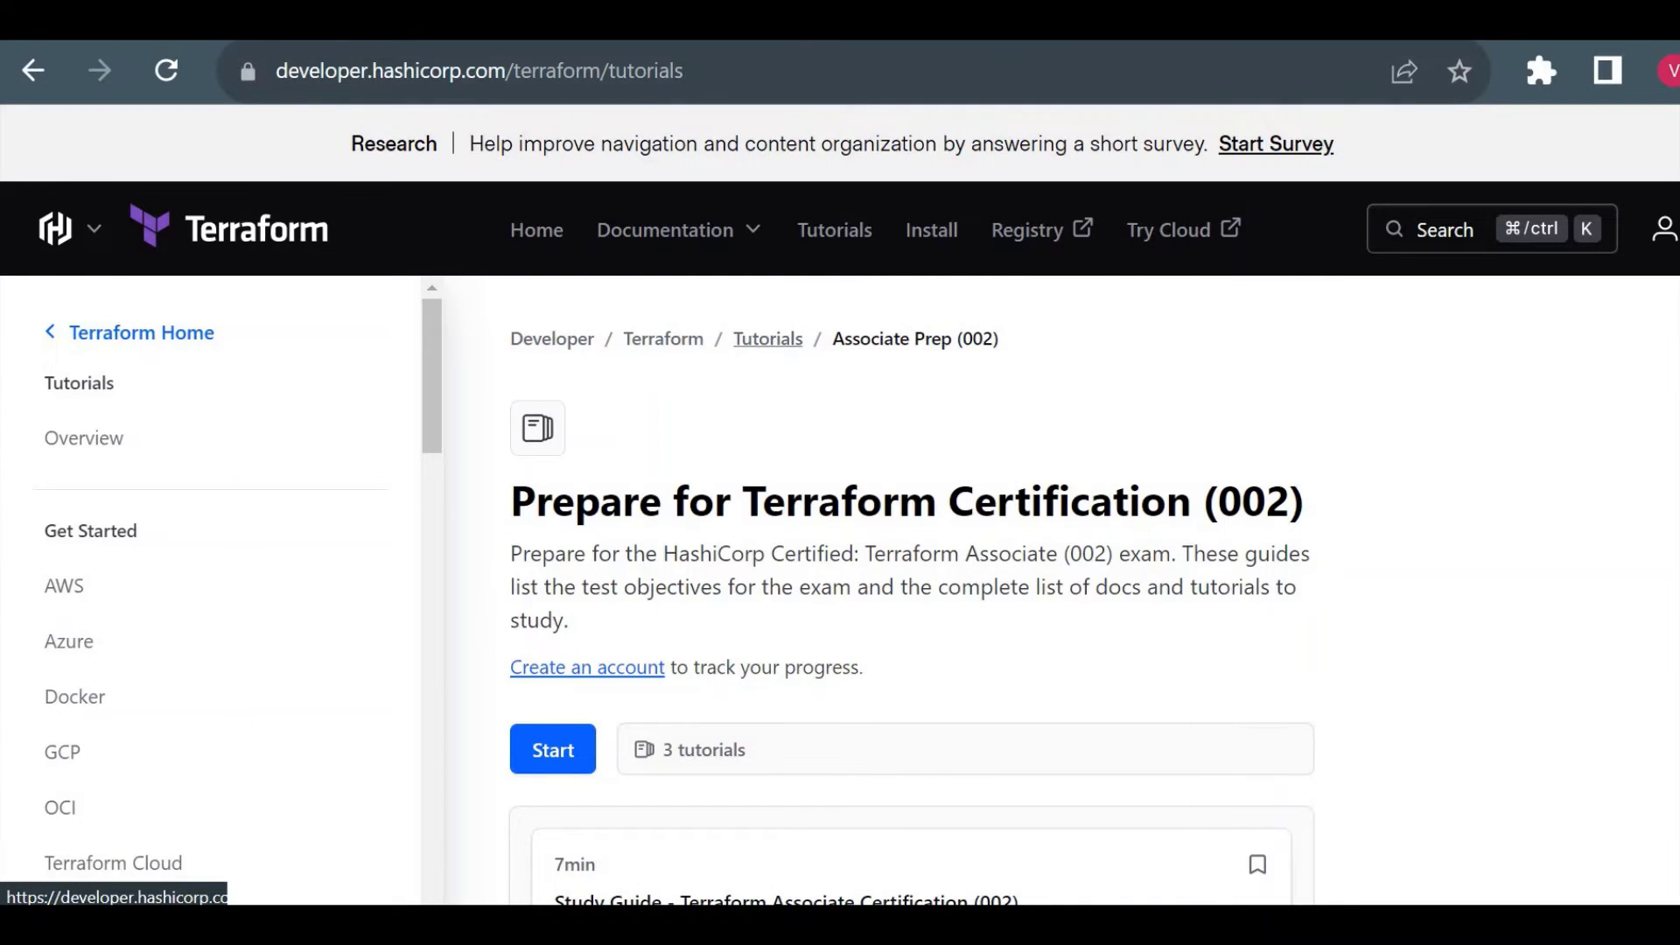
key(ctrl+w)
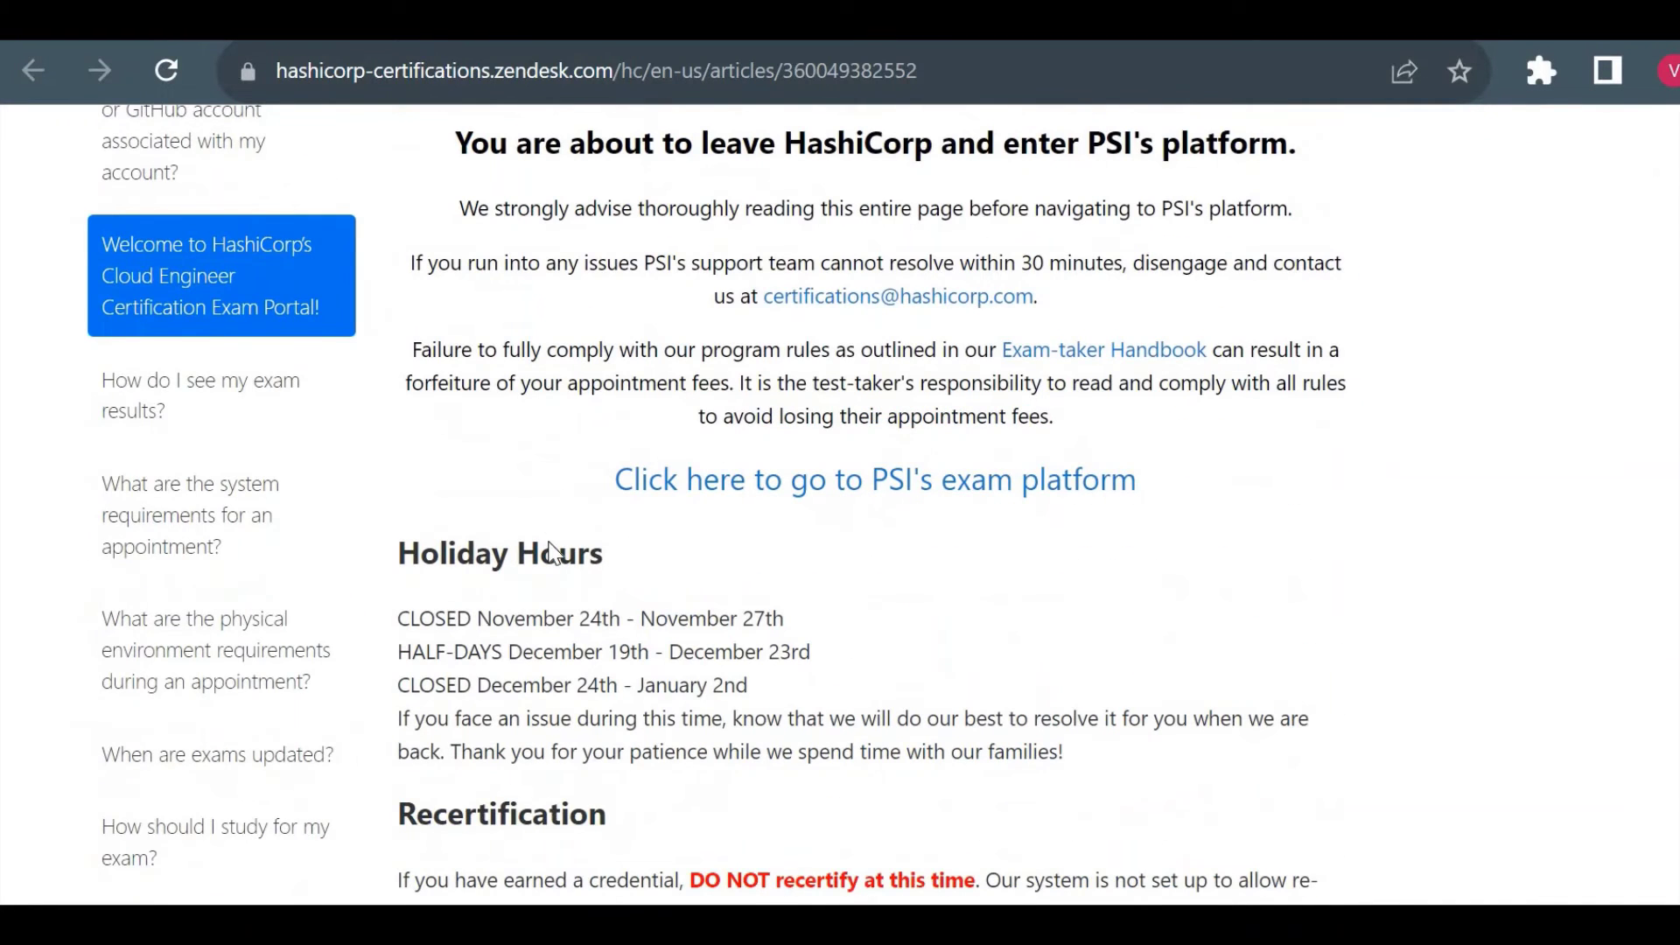
Scroll the exam portal article from Holiday Hours down to the Terraform, Vault and Consul study links
scroll(550, 541, down, 1)
scroll(550, 541, down, 5)
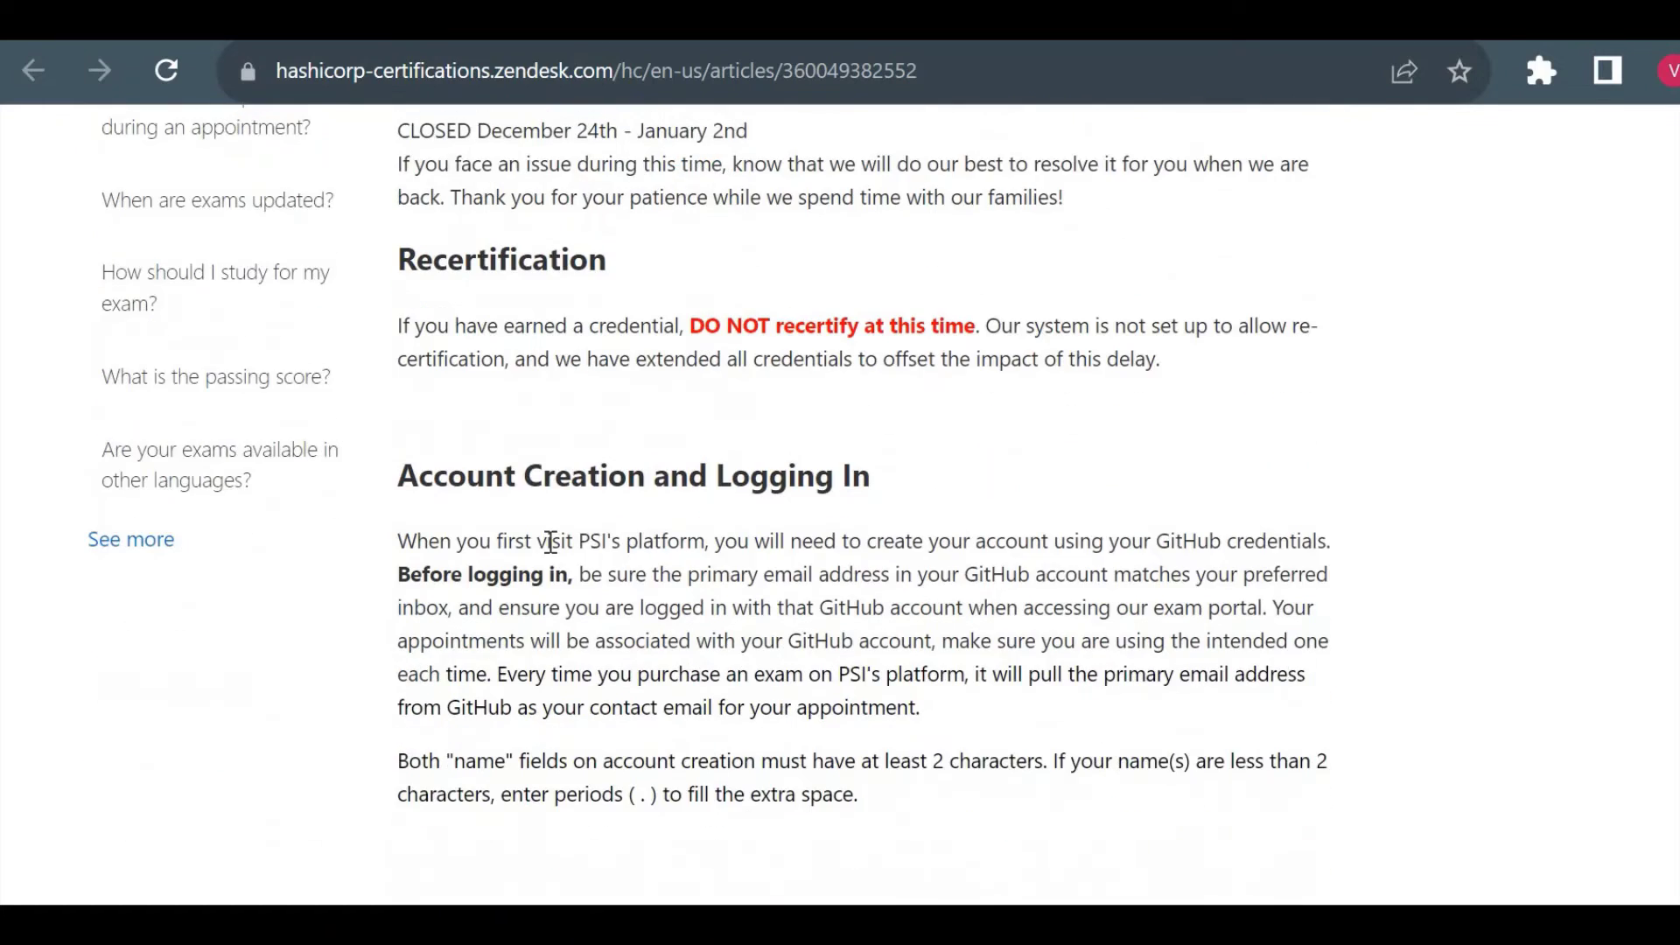
scroll(550, 544, down, 4)
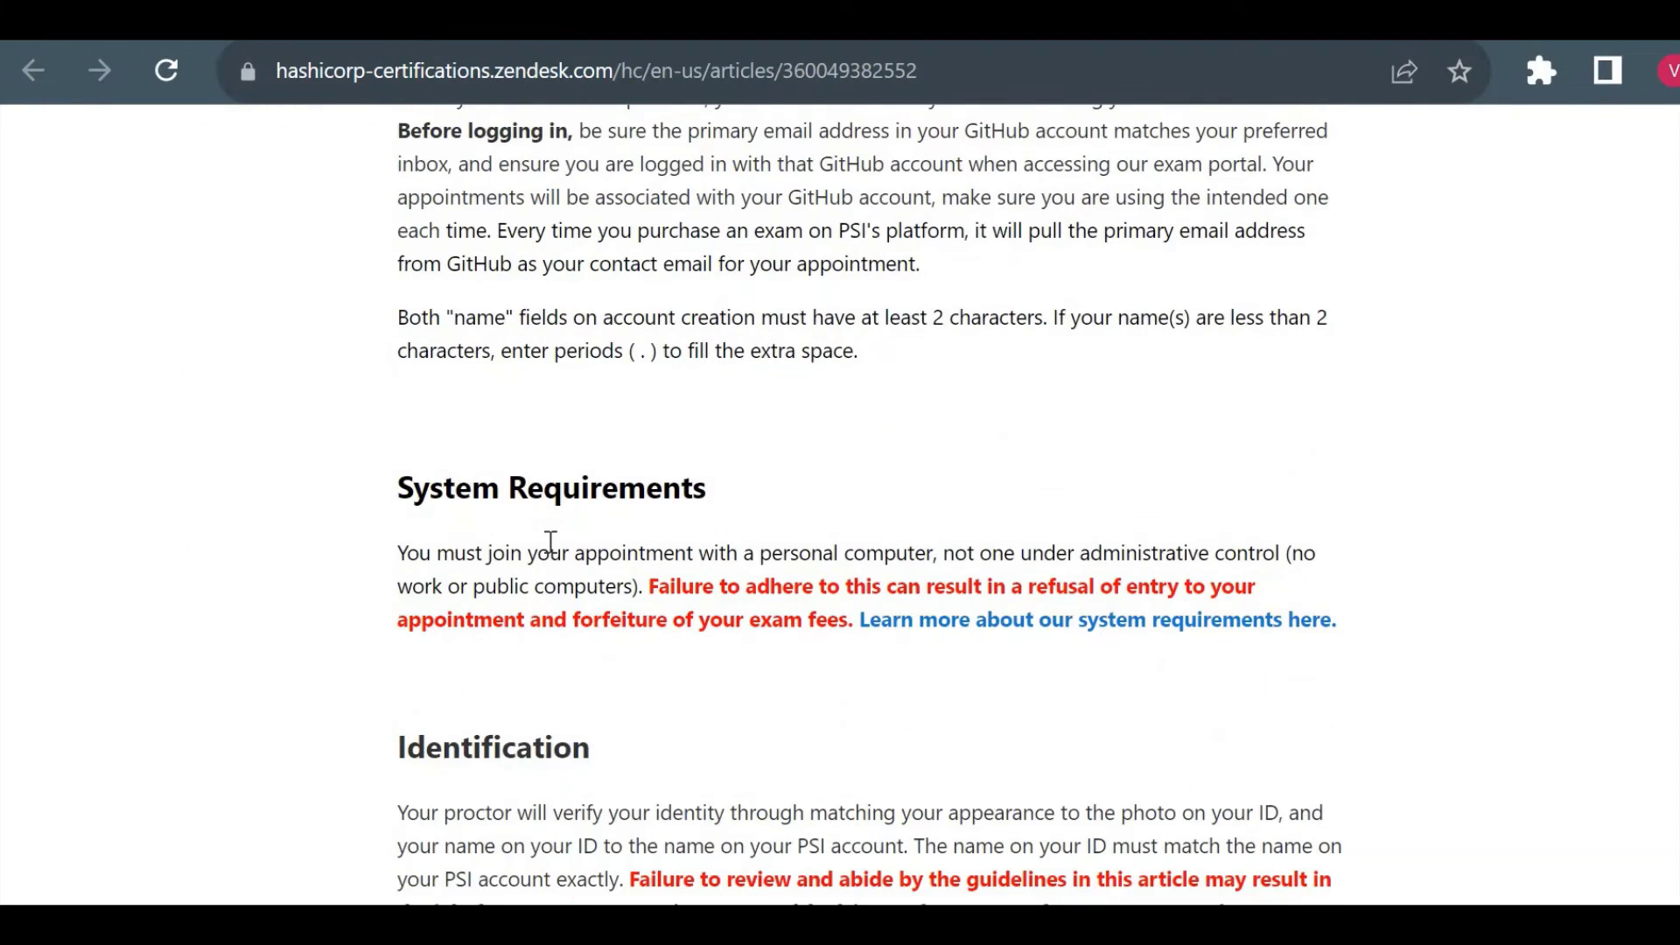
scroll(550, 541, down, 6)
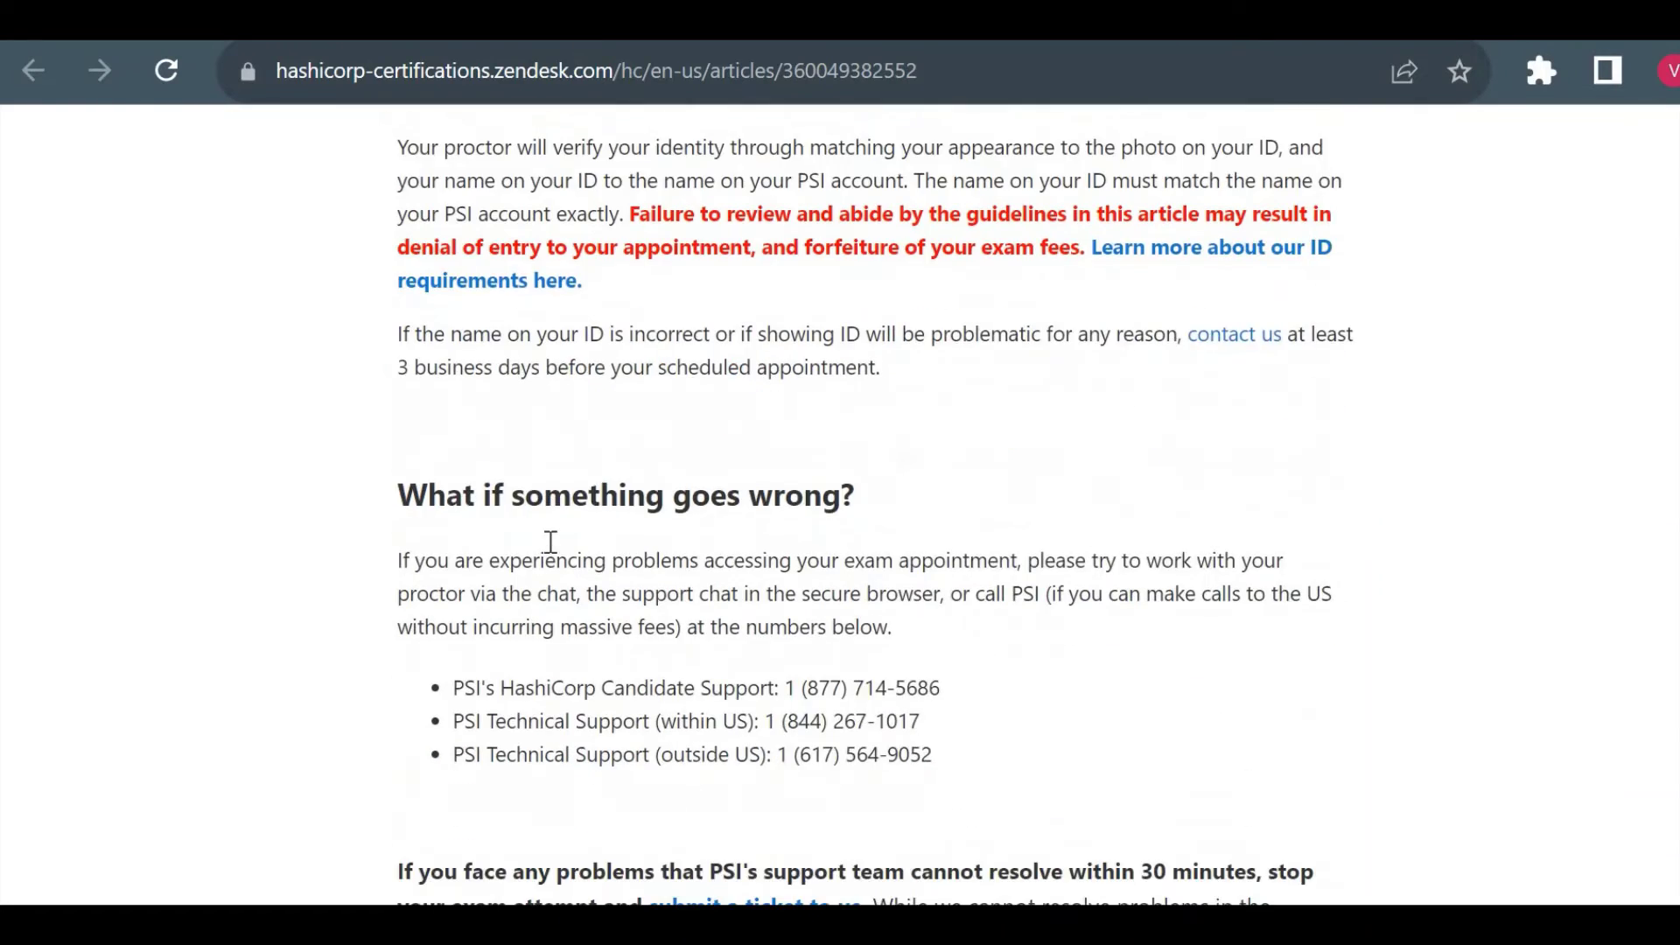
scroll(550, 542, down, 3)
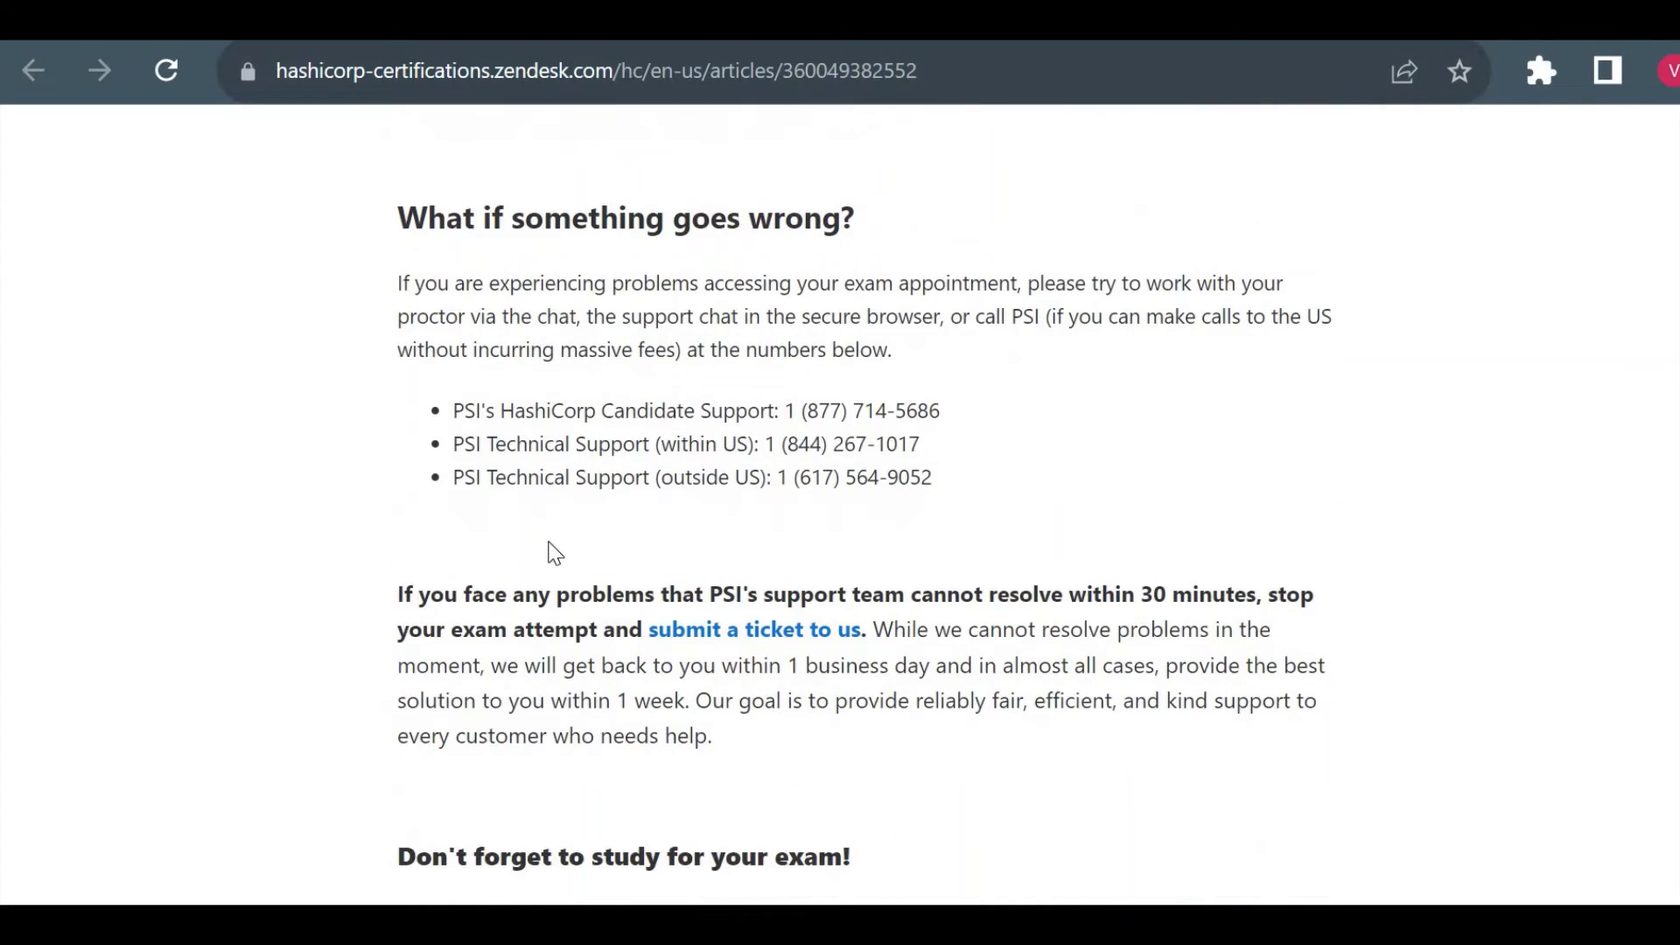
scroll(555, 553, down, 3)
scroll(551, 547, up, 13)
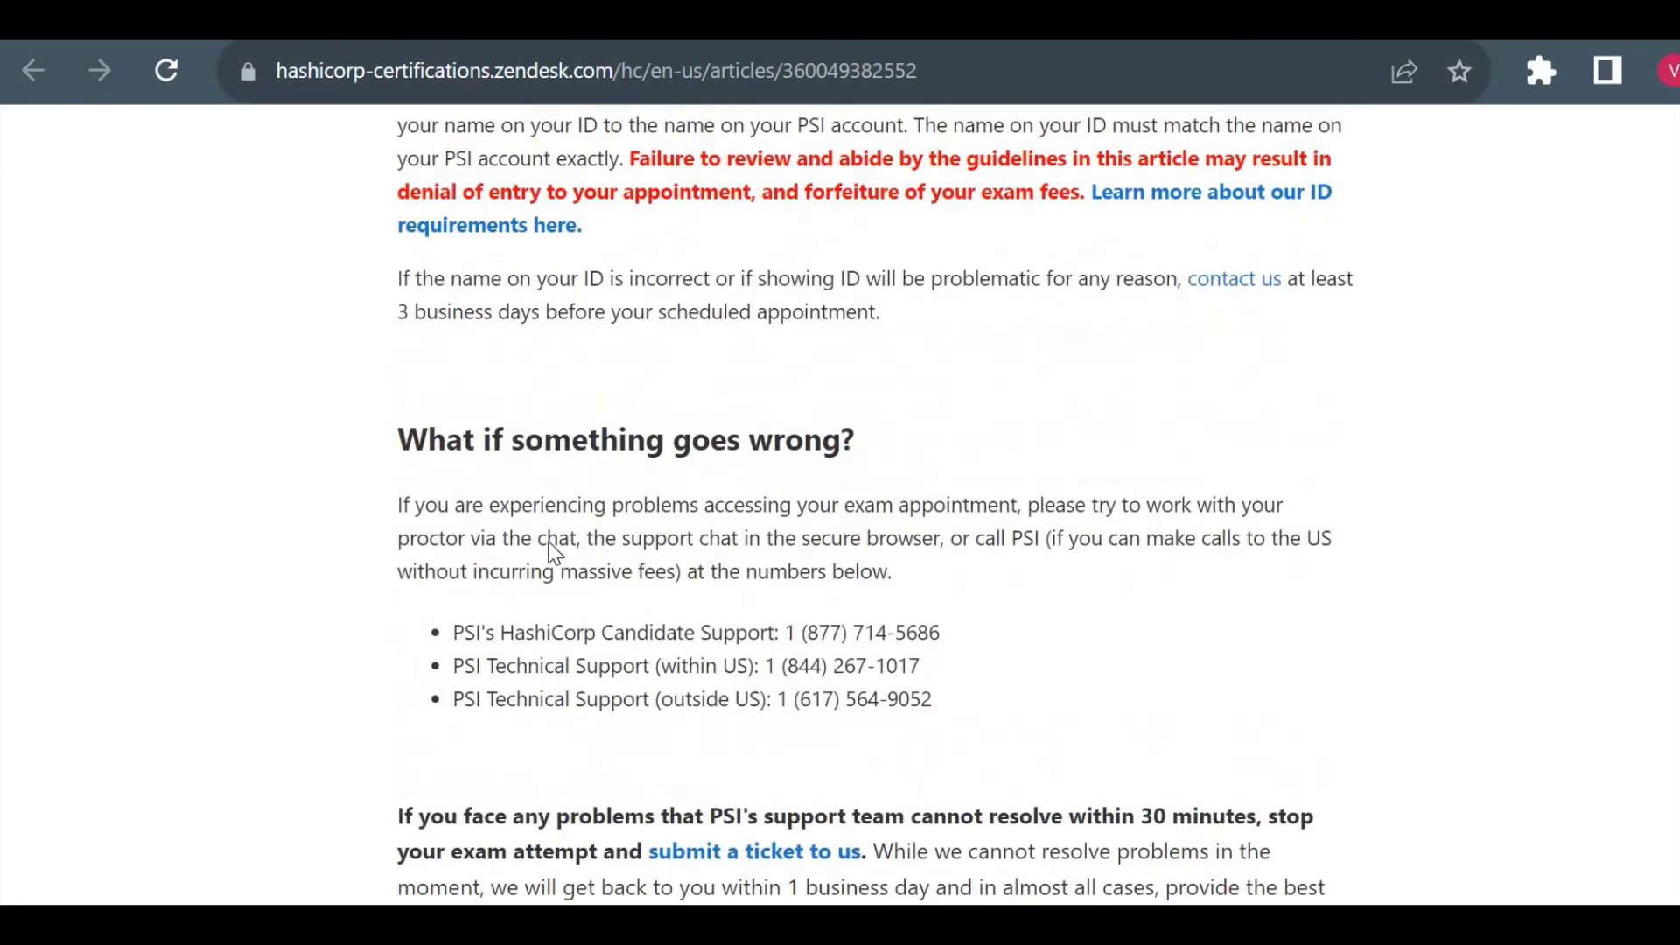
scroll(551, 544, up, 2)
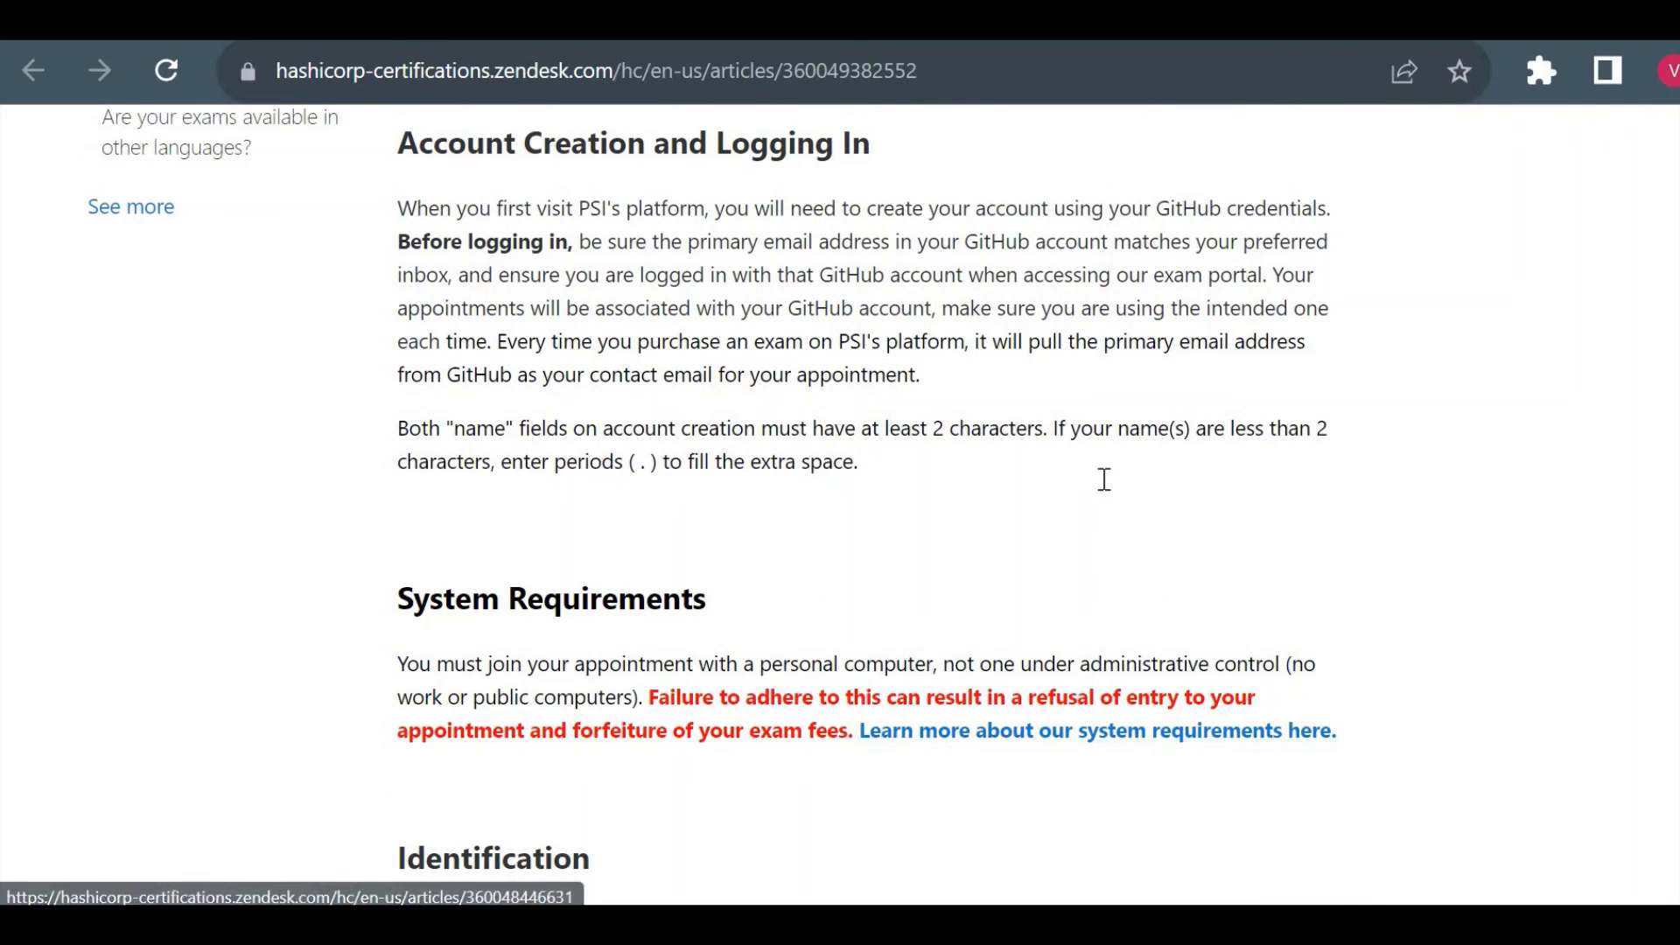
scroll(1101, 480, up, 1)
scroll(1103, 481, up, 7)
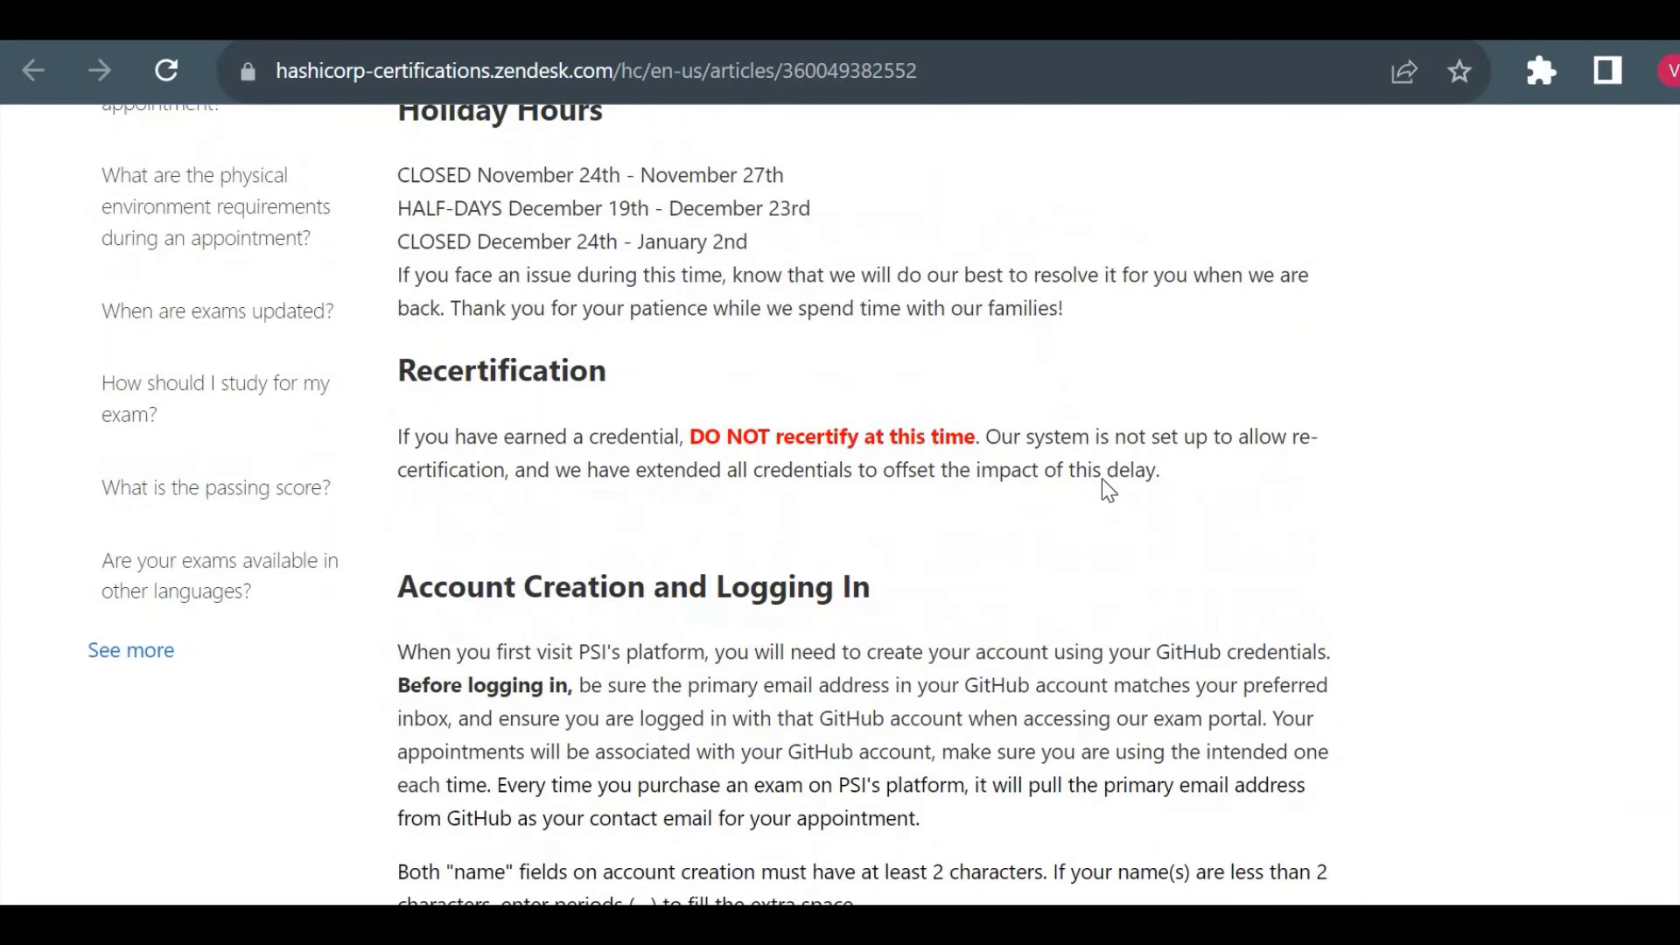
scroll(1103, 483, down, 5)
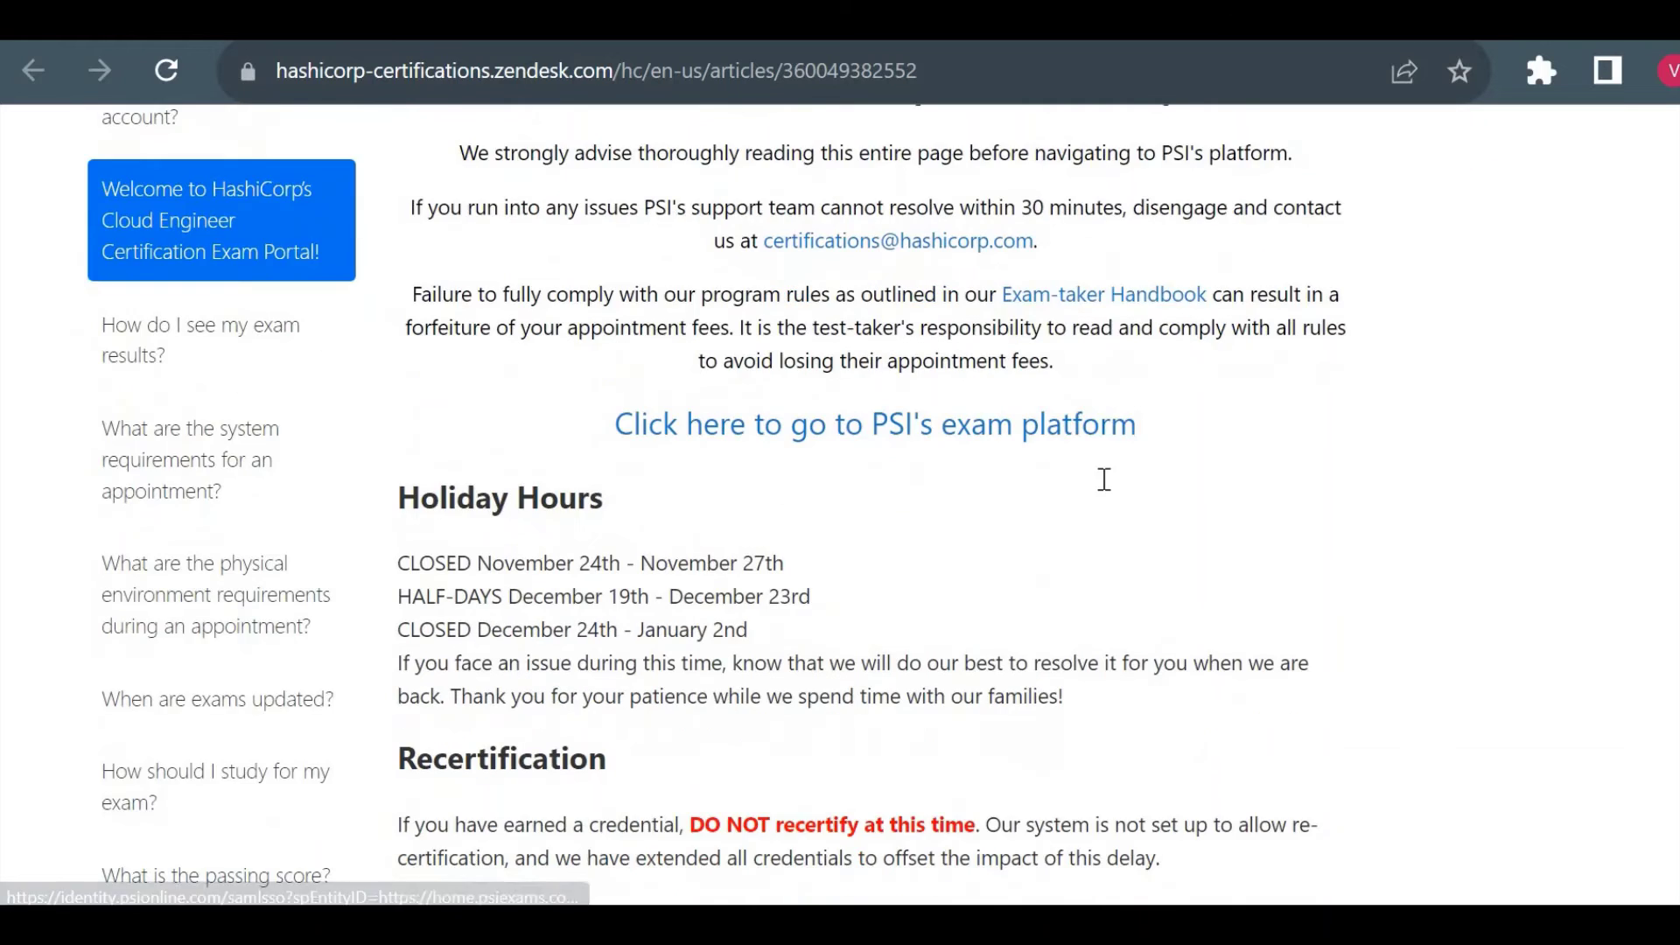
scroll(1104, 487, down, 6)
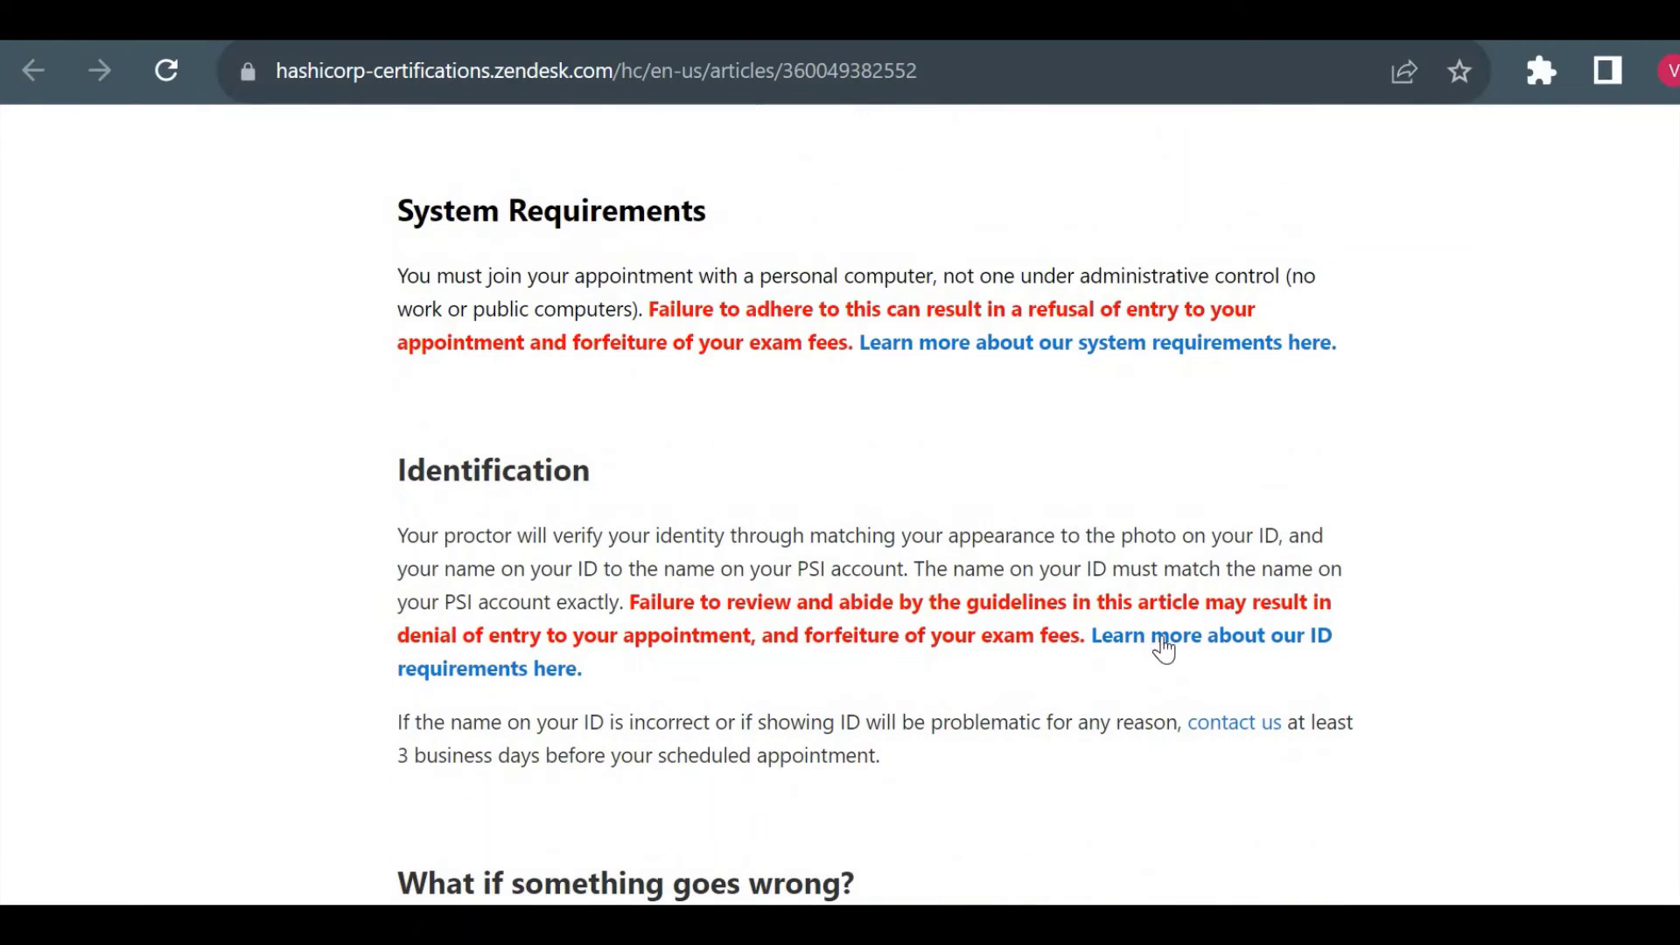
scroll(861, 694, down, 8)
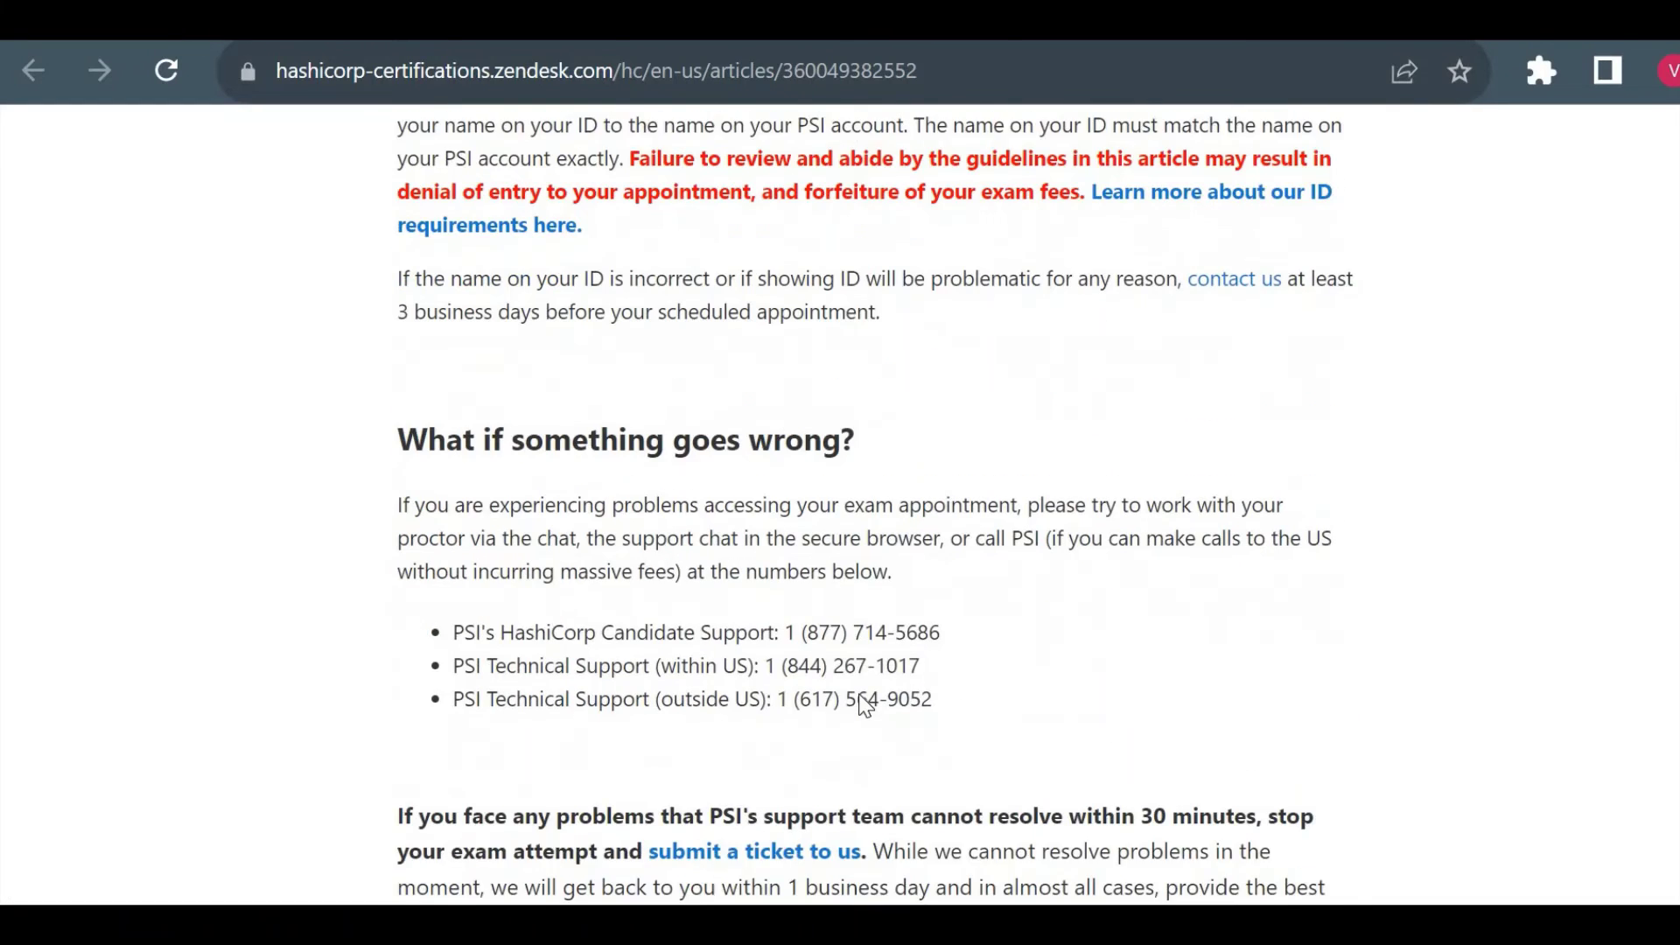
scroll(774, 499, down, 1)
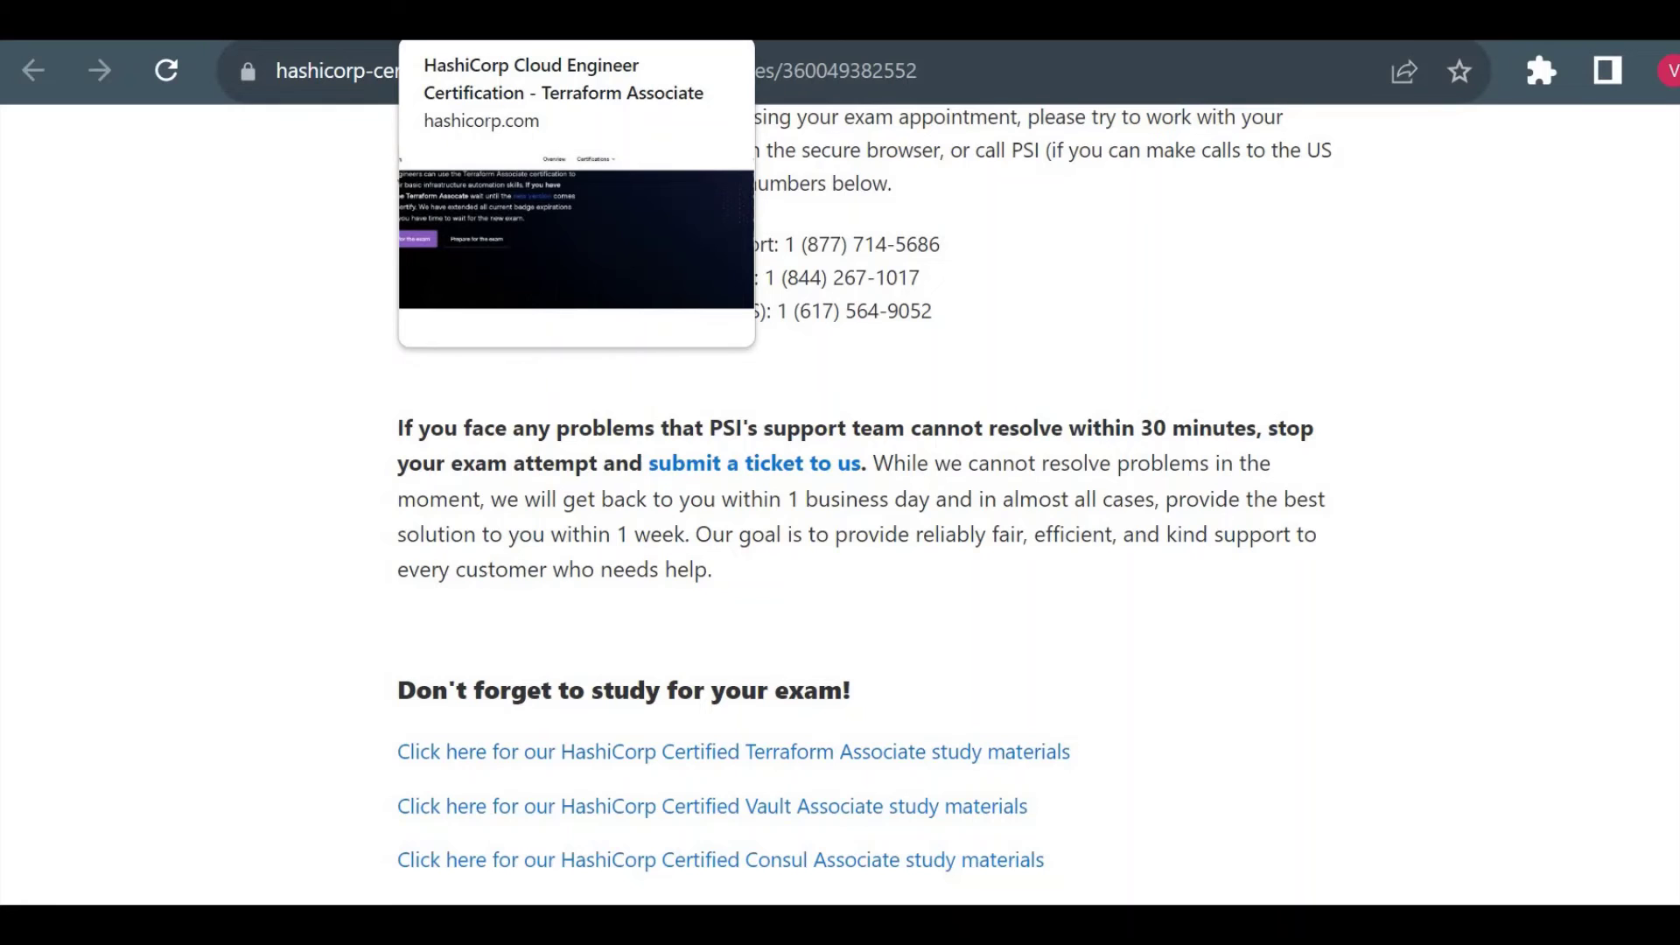
Review the Terraform Associate details (1-hour, $70.50, multiple choice) and objectives, then return to the top
click(490, 20)
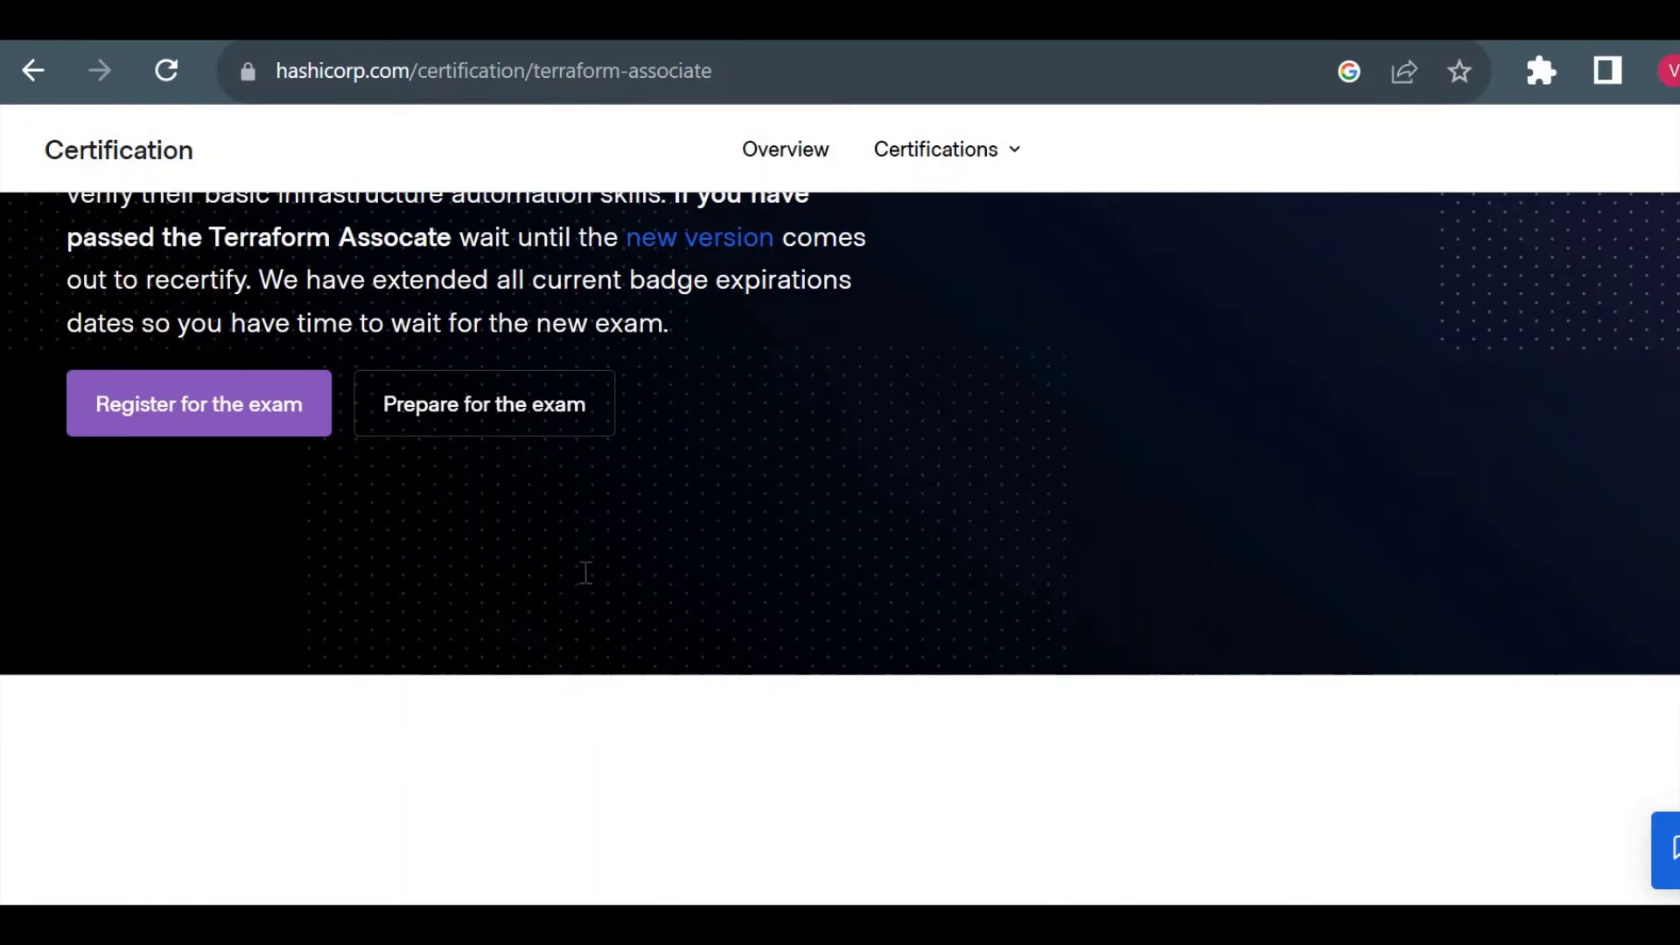
scroll(585, 573, down, 20)
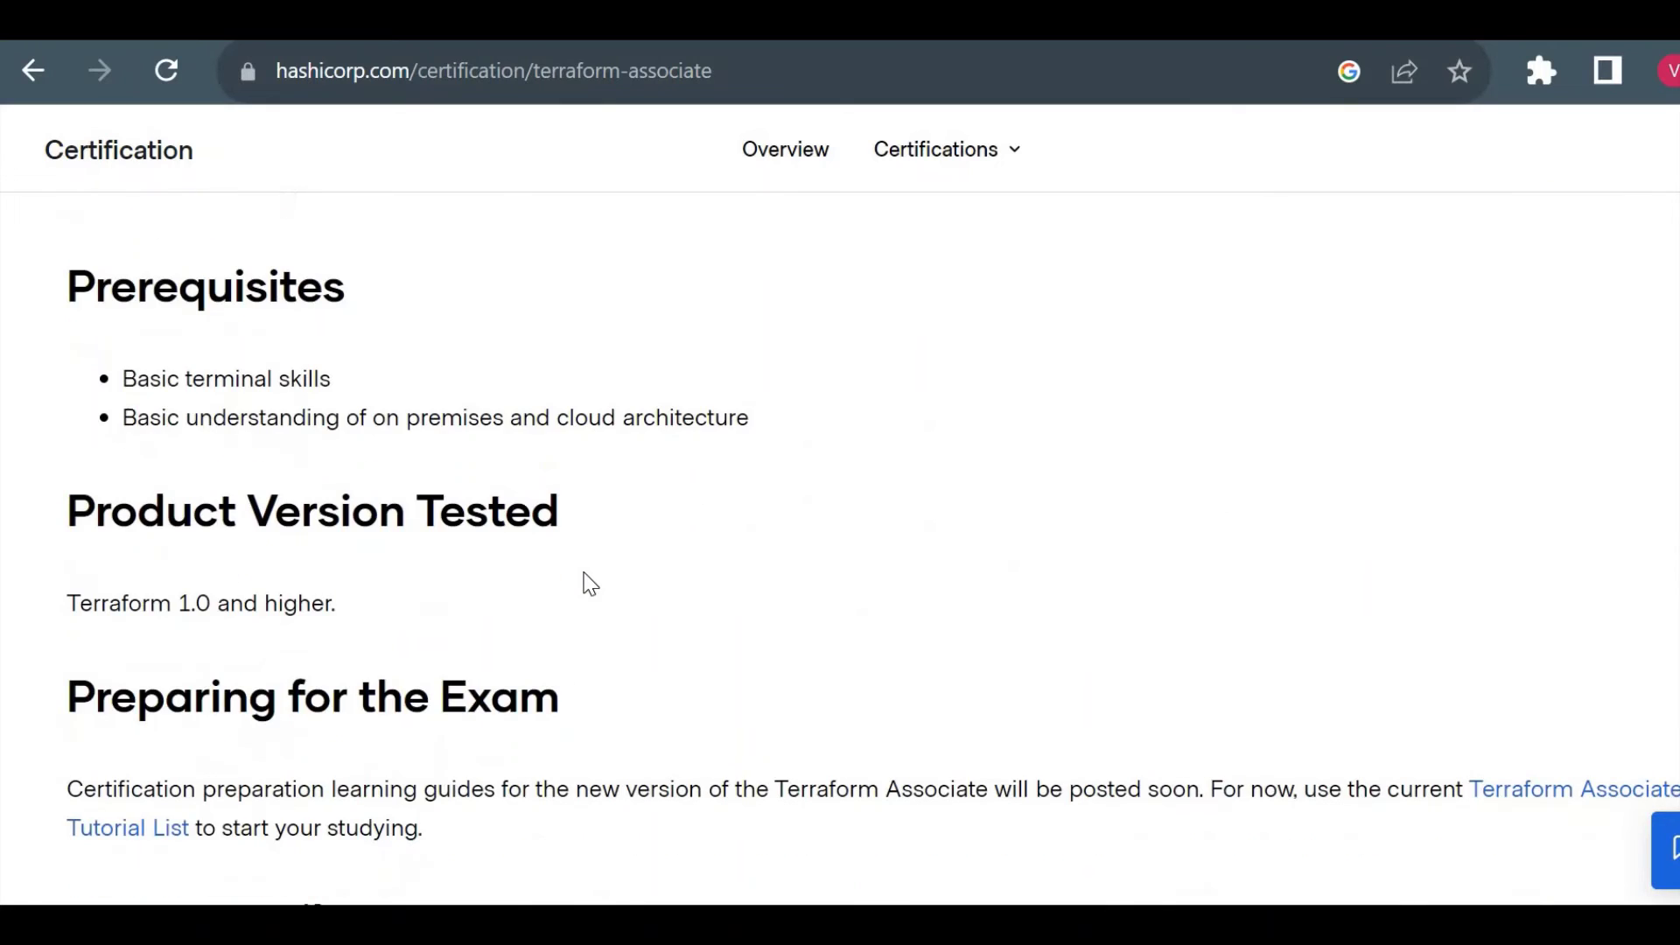
scroll(585, 574, down, 6)
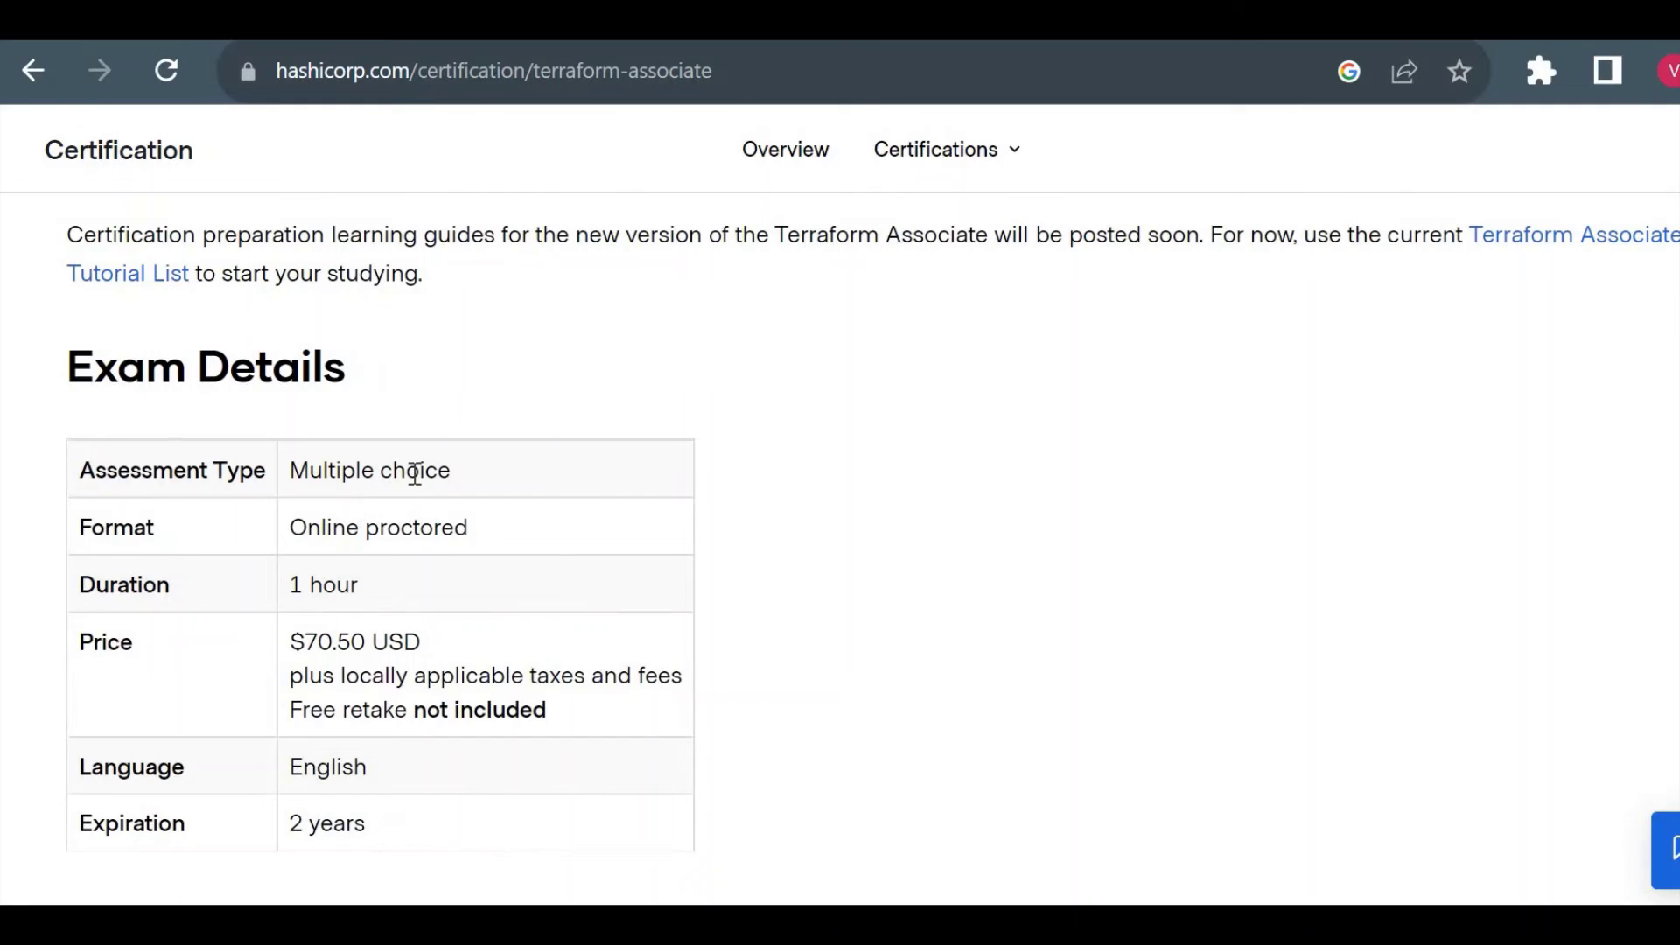
triple_click(415, 473)
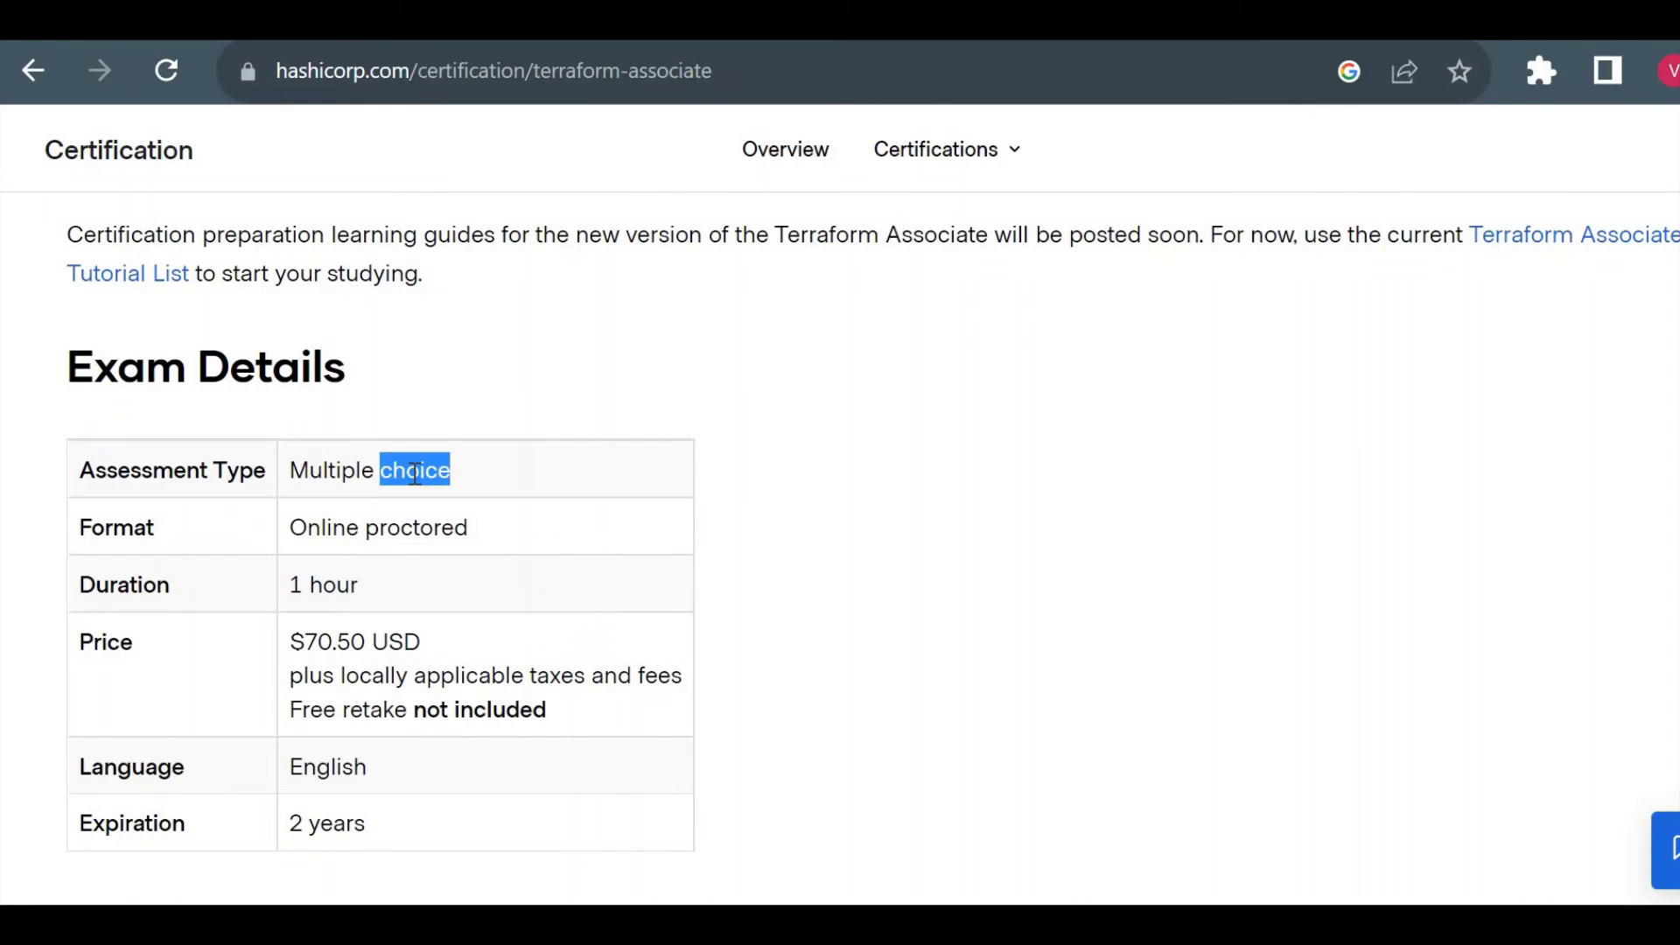
click(524, 491)
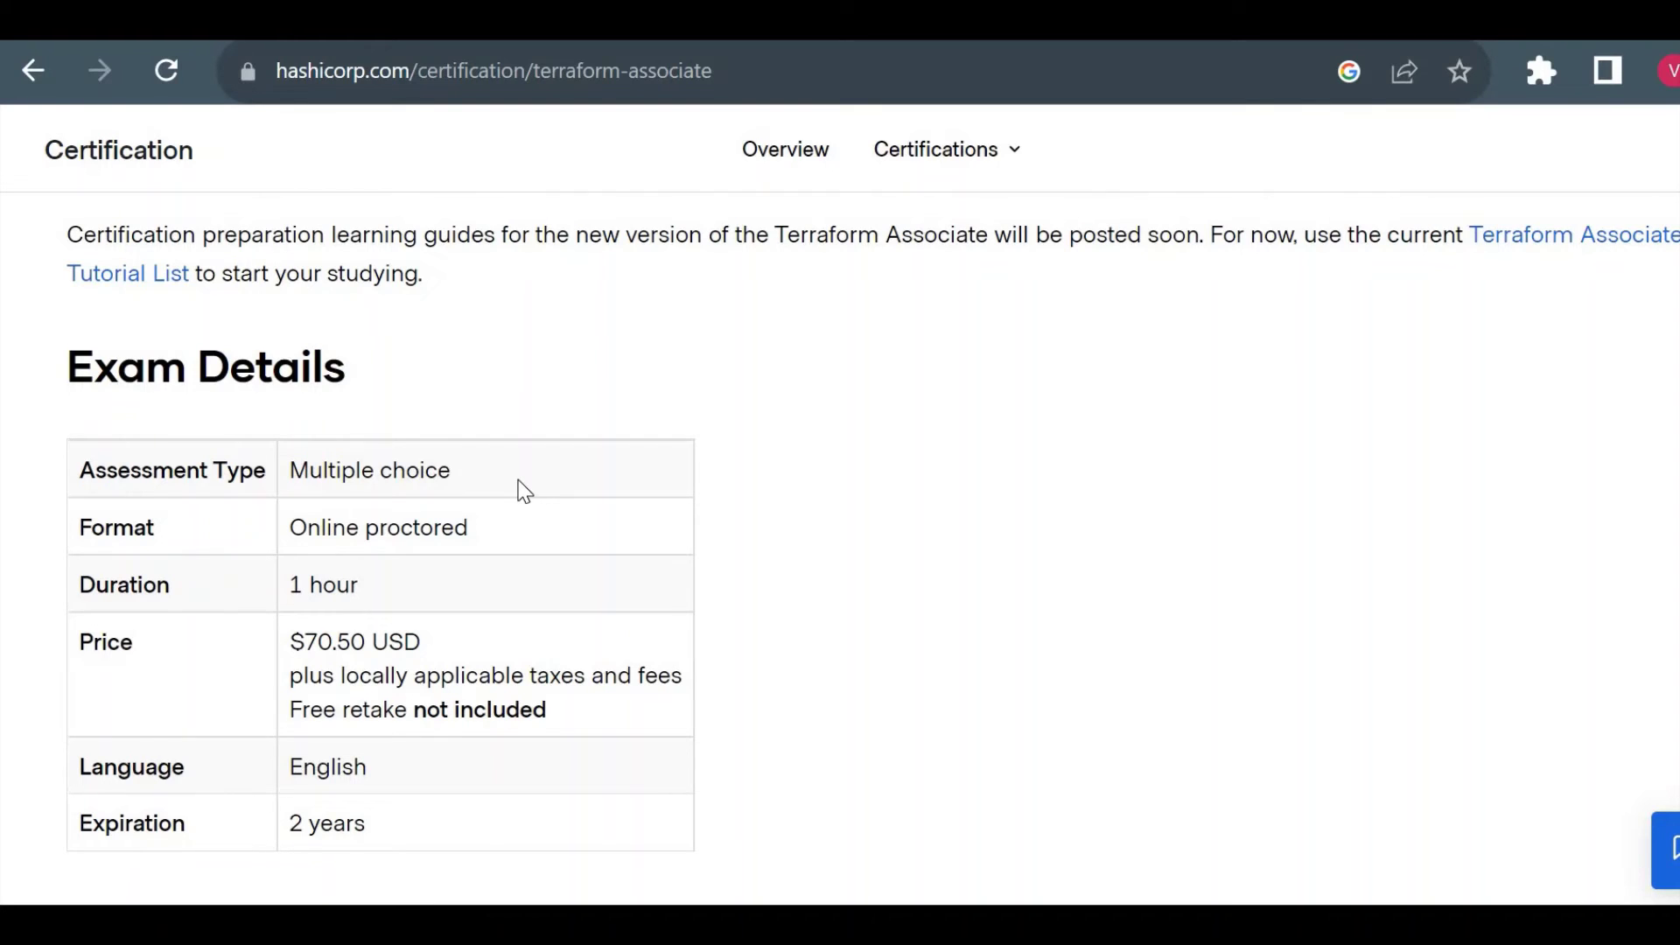
scroll(524, 491, down, 5)
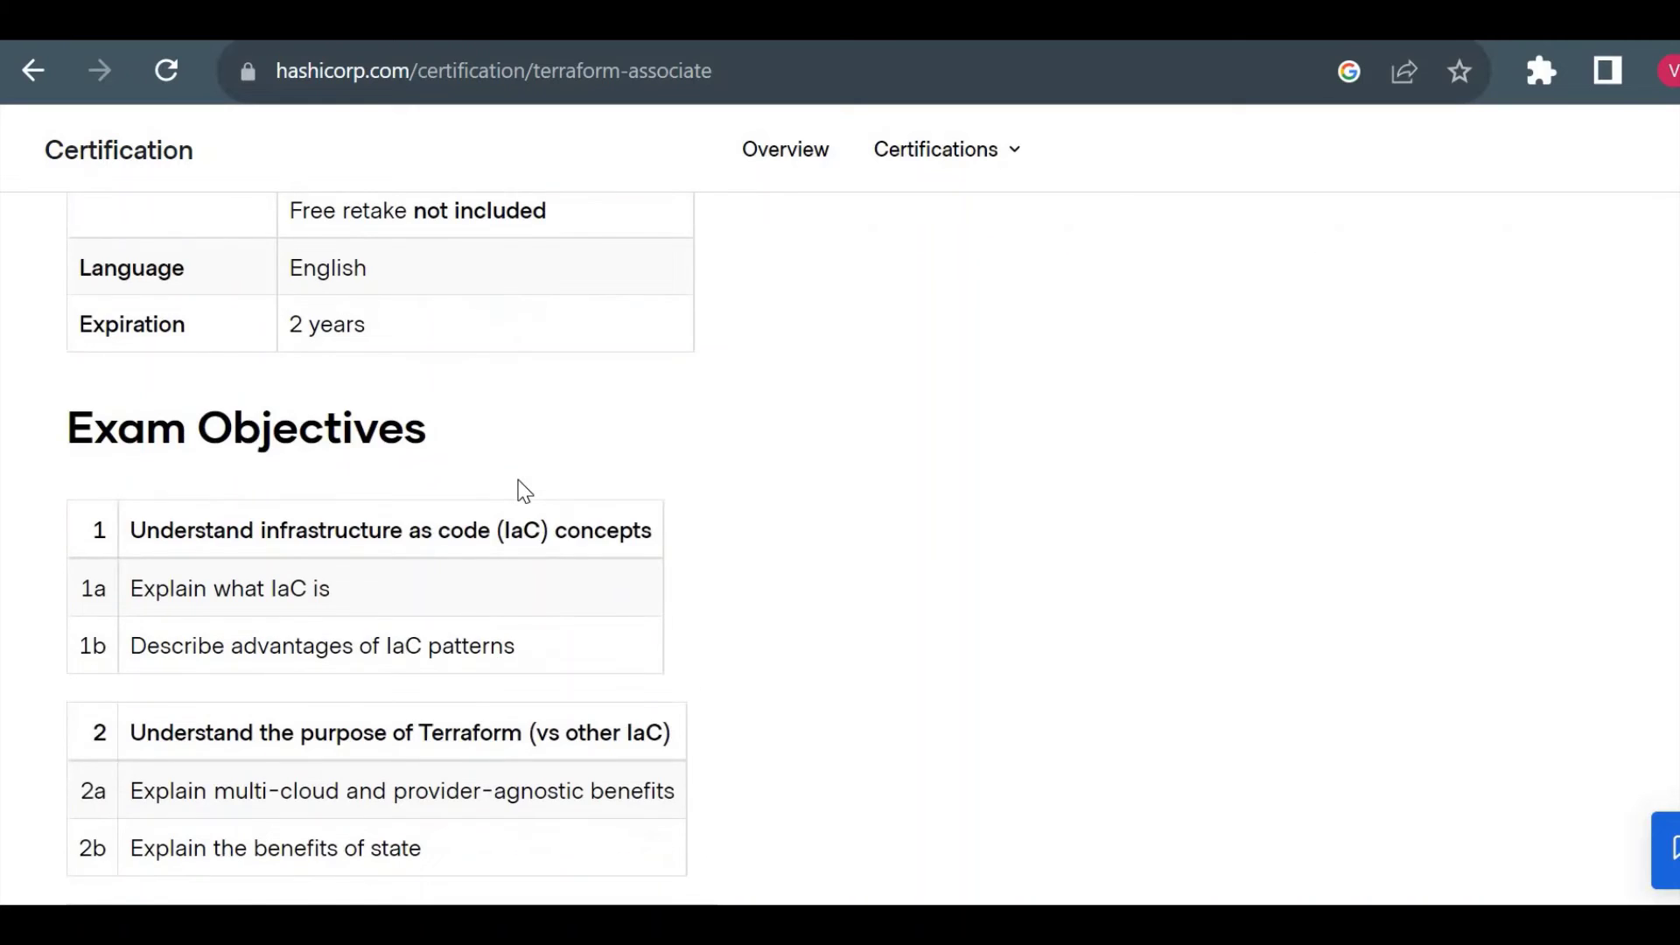
scroll(524, 491, up, 5)
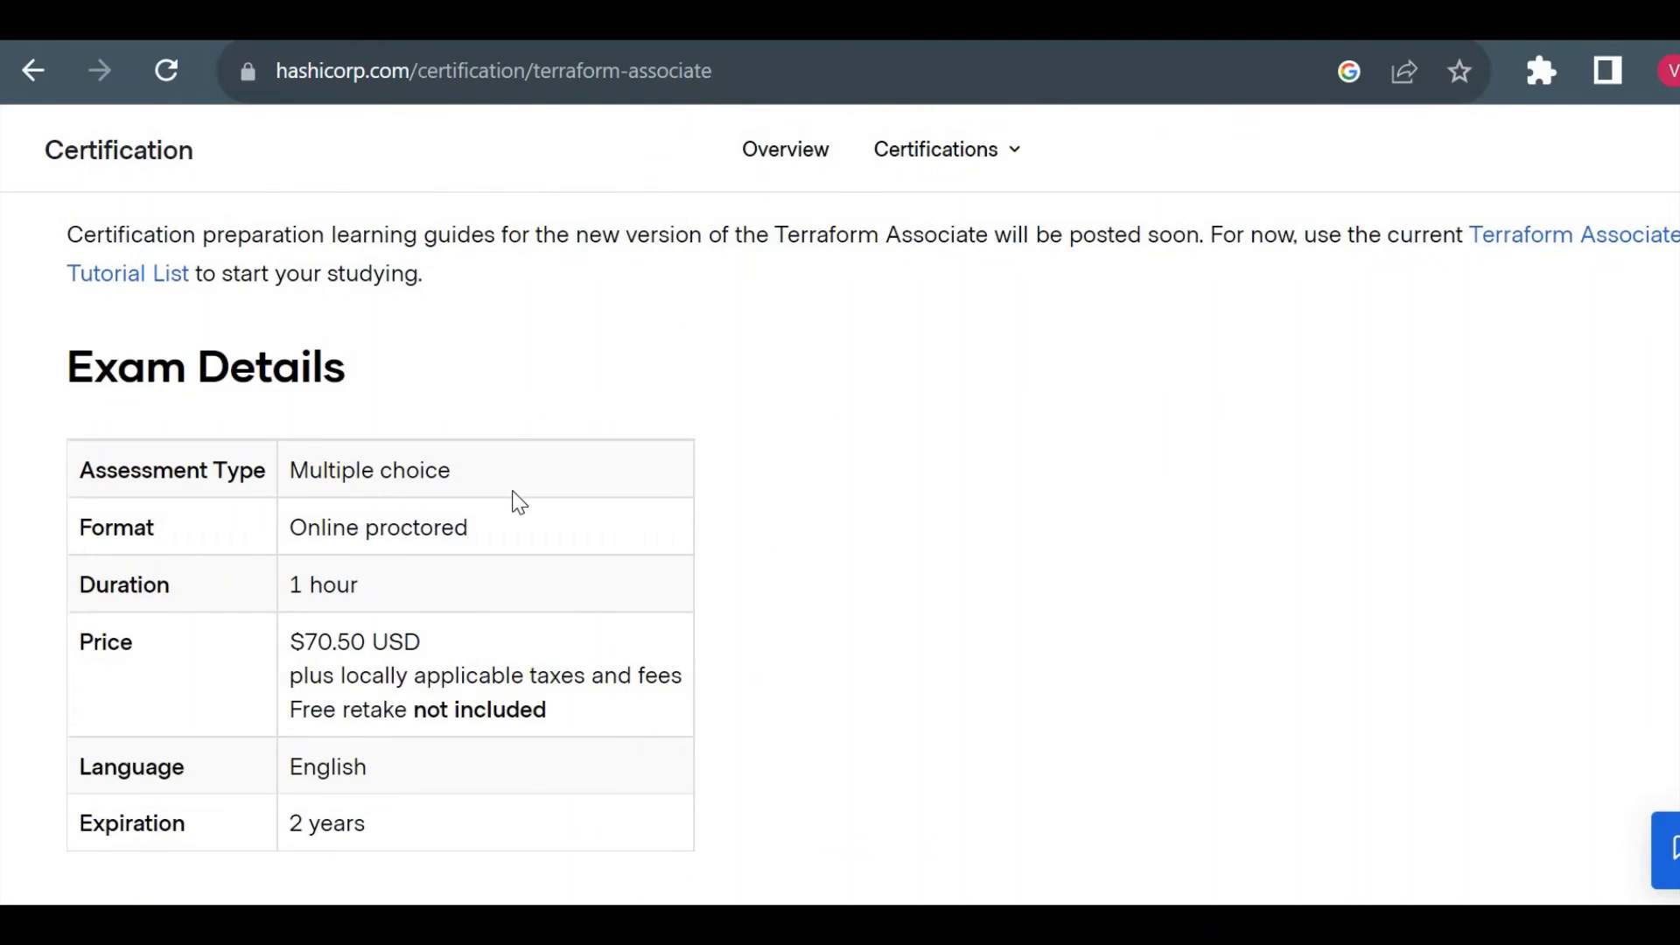
scroll(516, 501, up, 7)
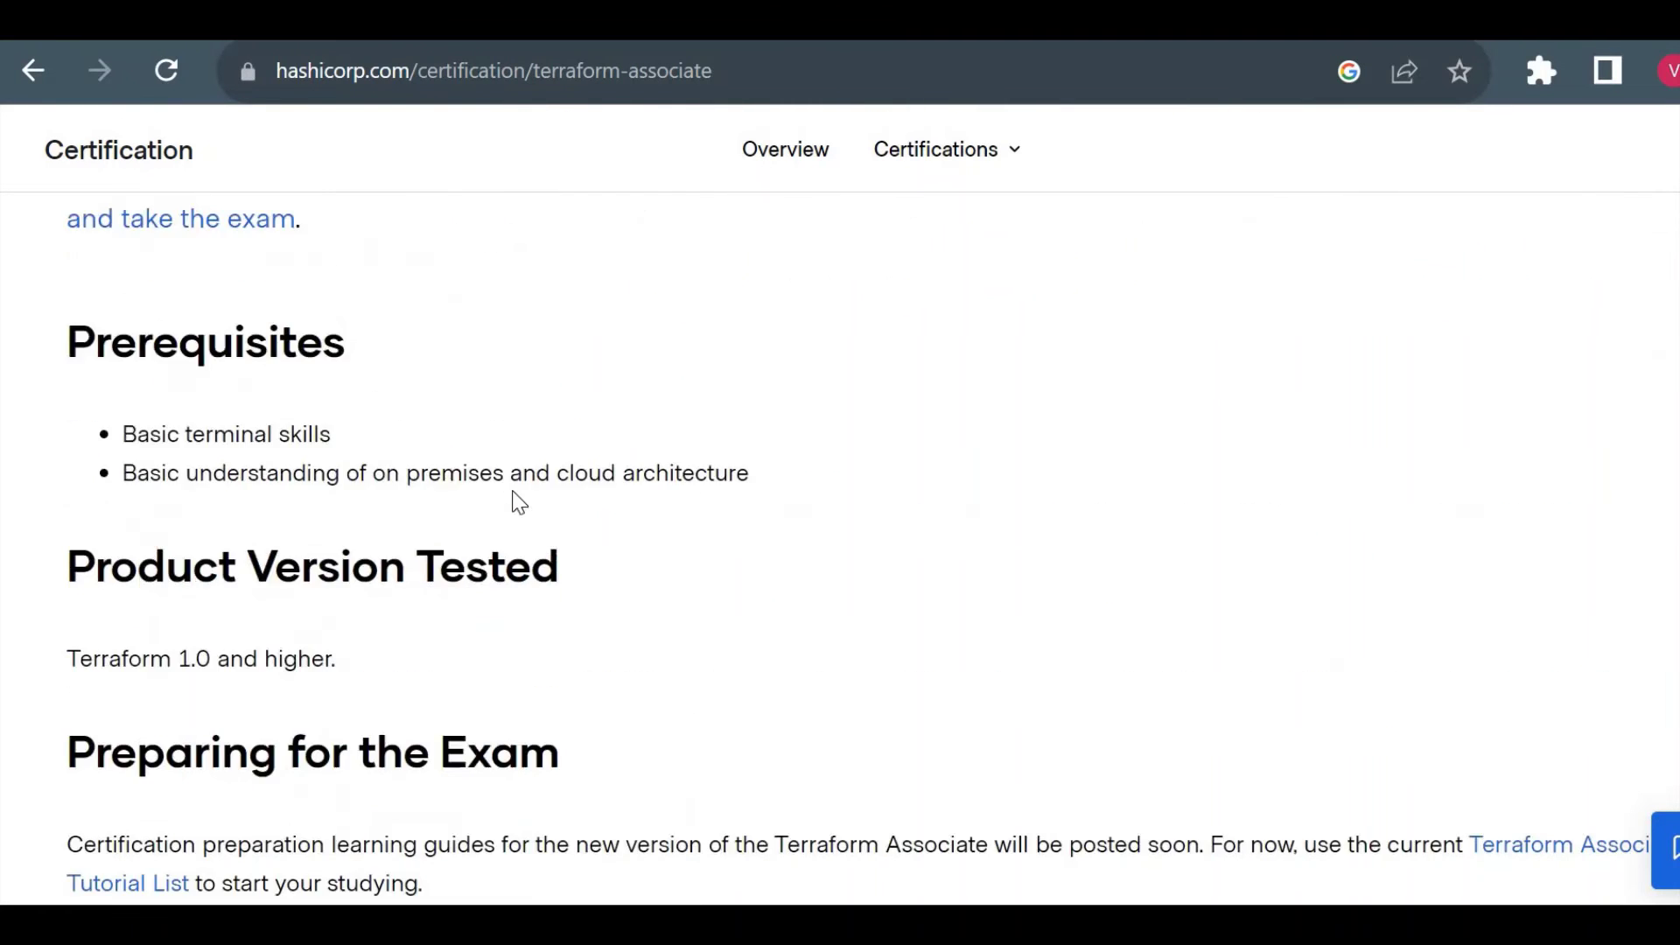
scroll(518, 503, up, 15)
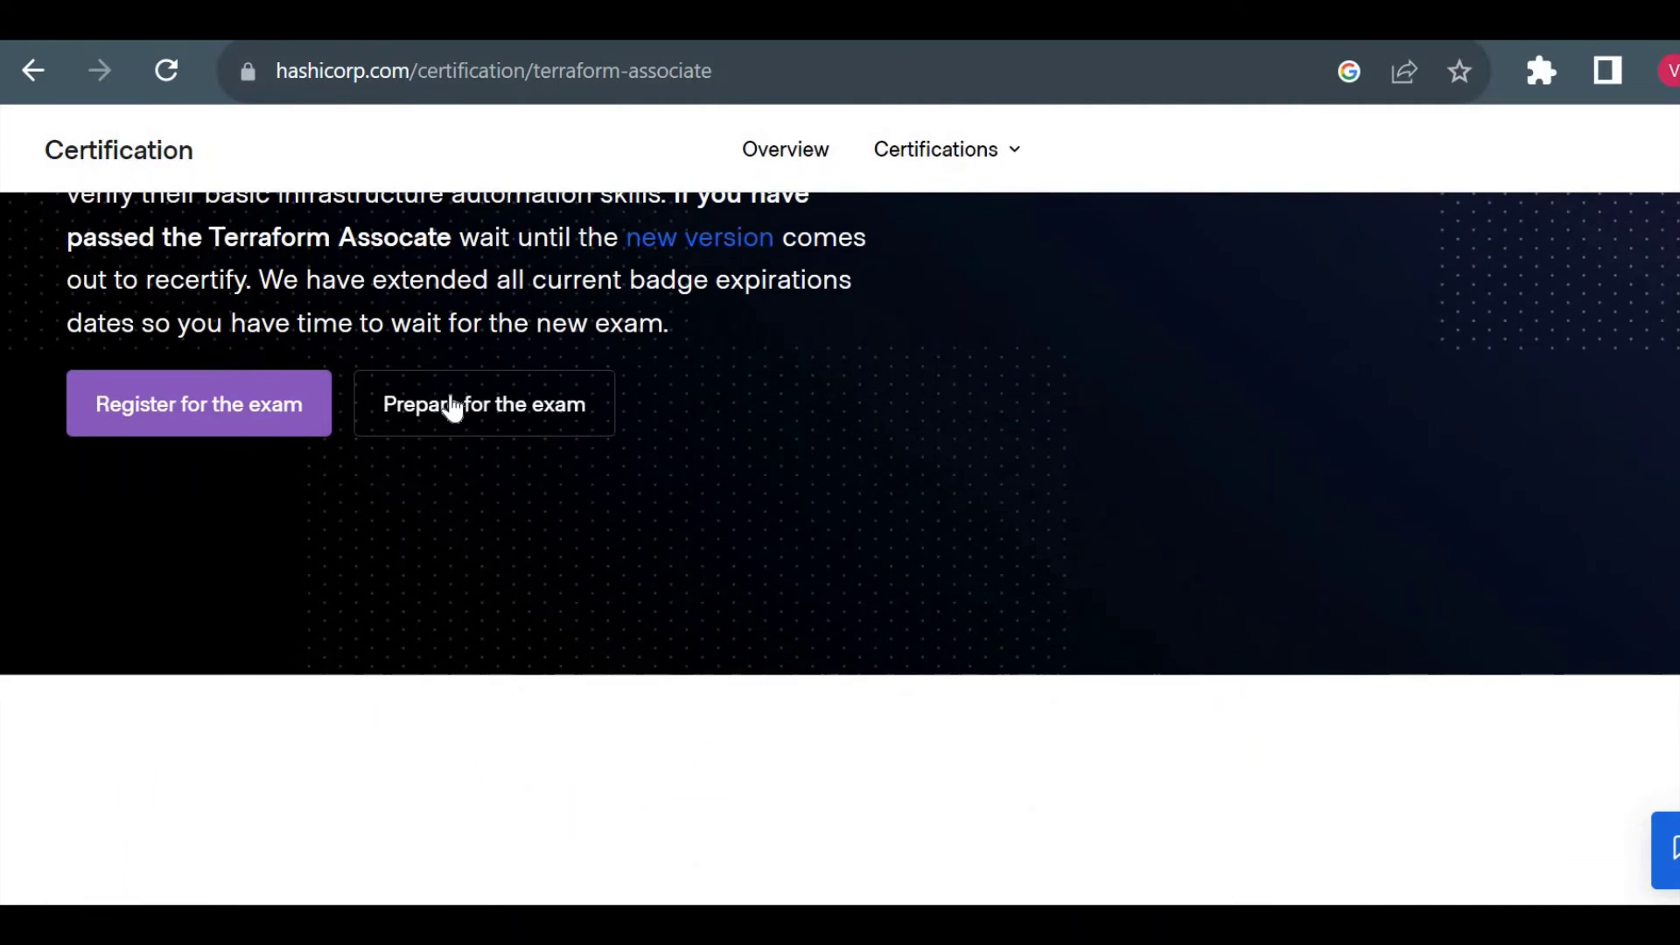
Open the Terraform certification prep tutorials and choose the Sample Questions tutorial
click(450, 401)
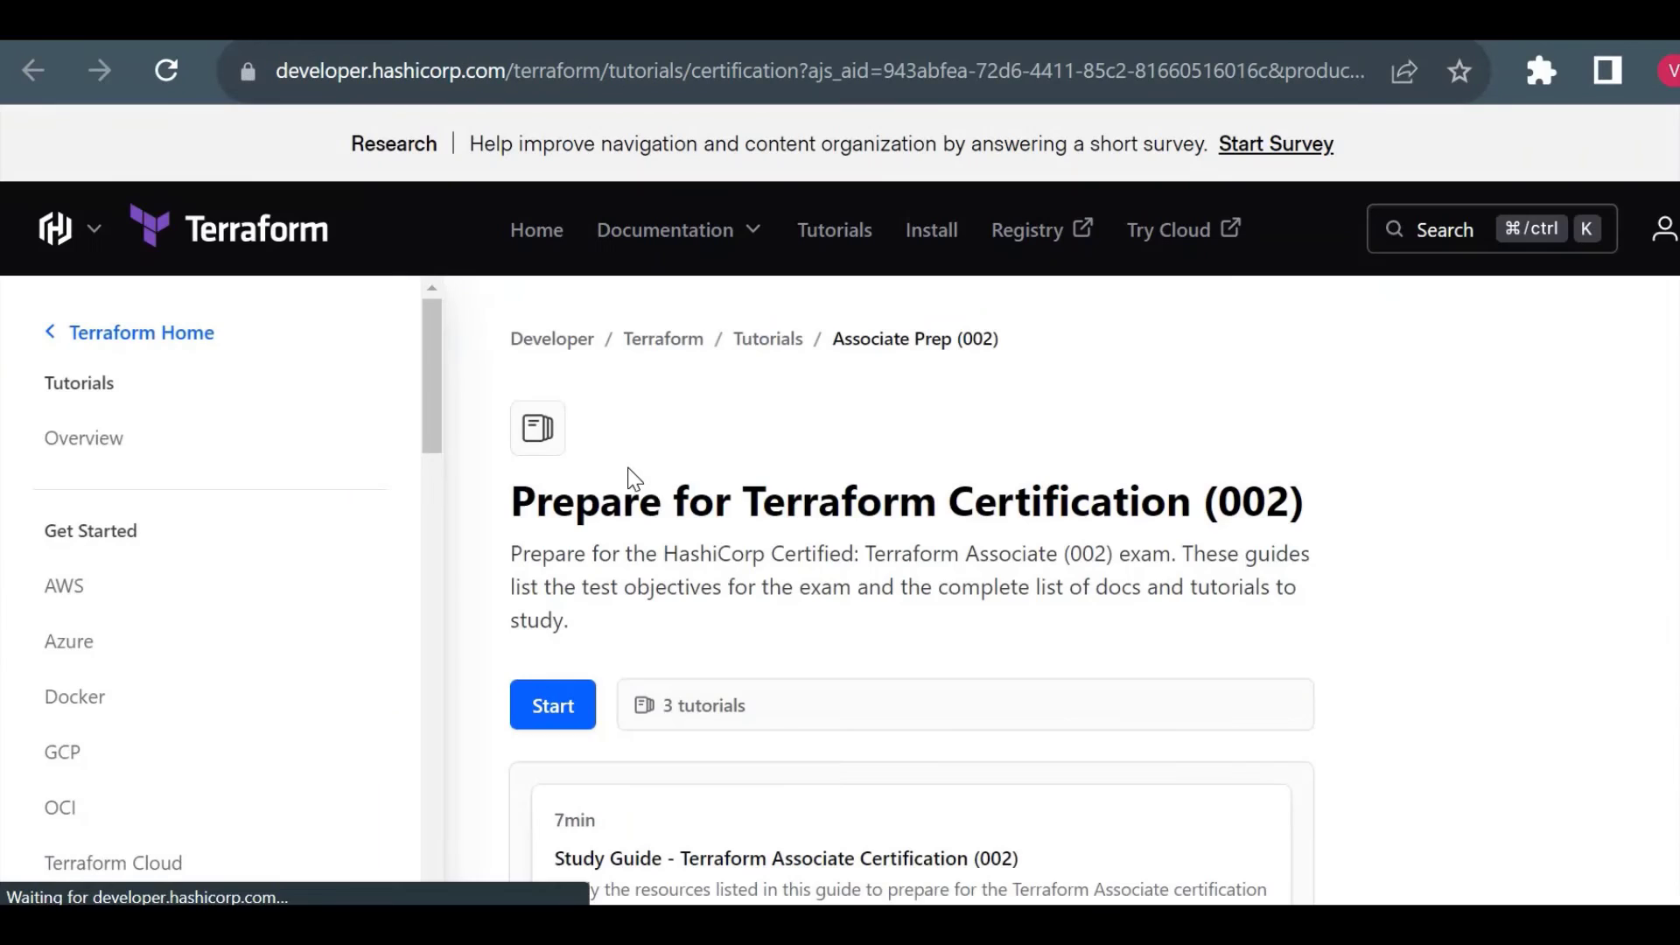
scroll(631, 477, down, 4)
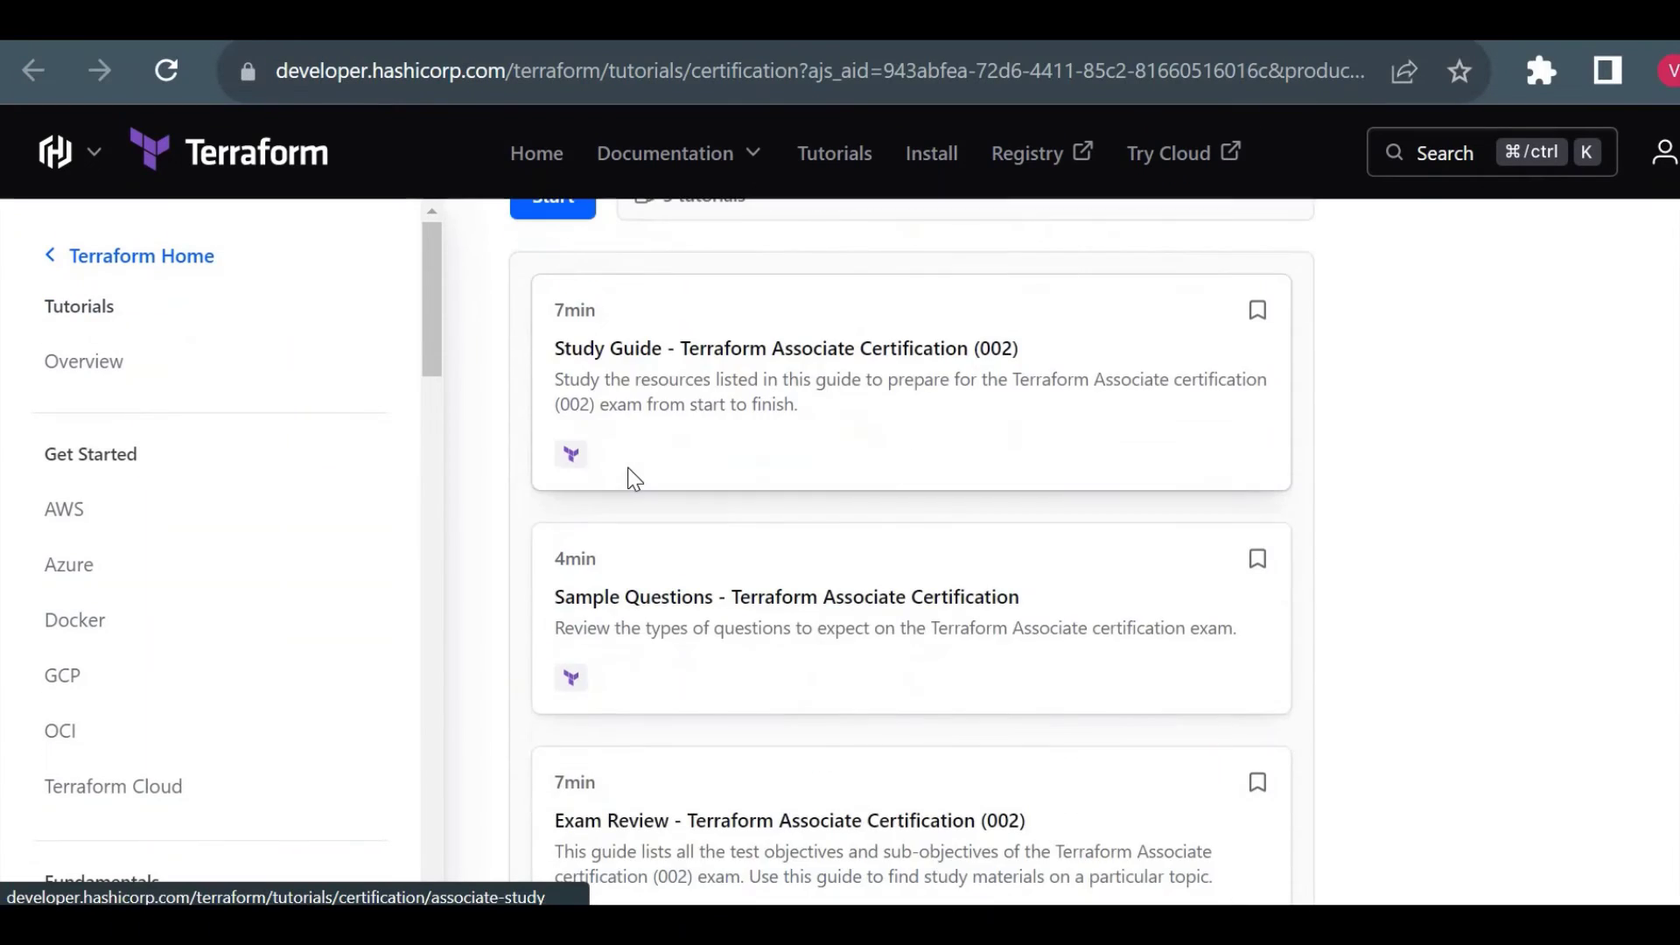
scroll(632, 479, down, 2)
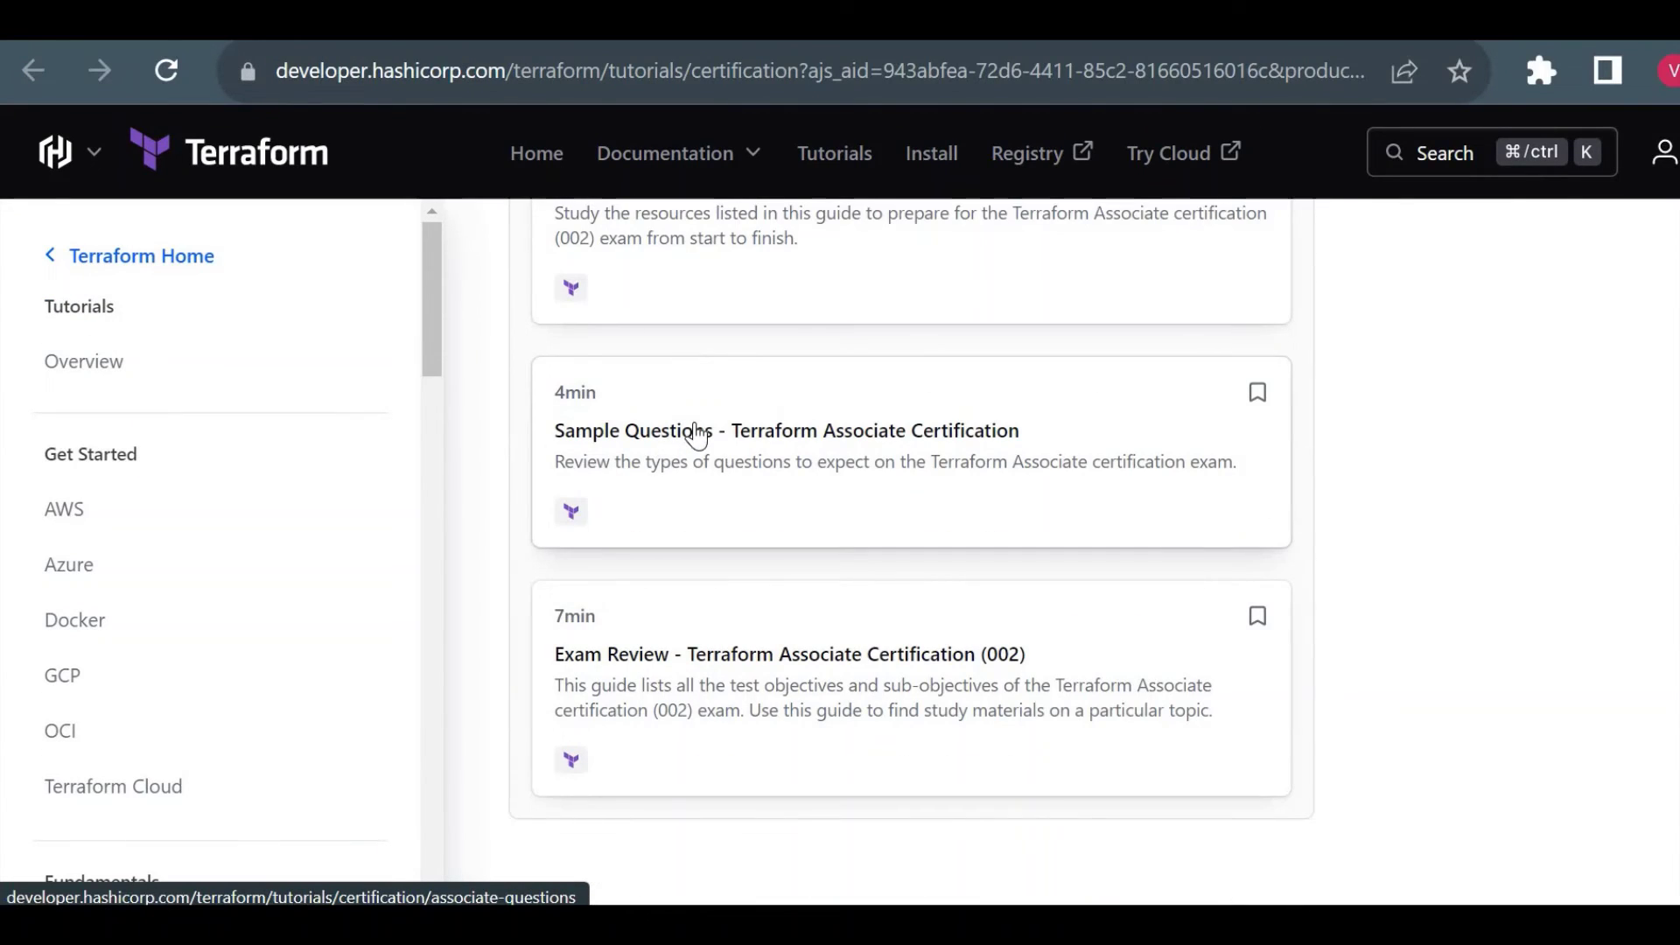
click(887, 481)
Read down through the sample questions, starting with the True or False example
scroll(890, 481, down, 5)
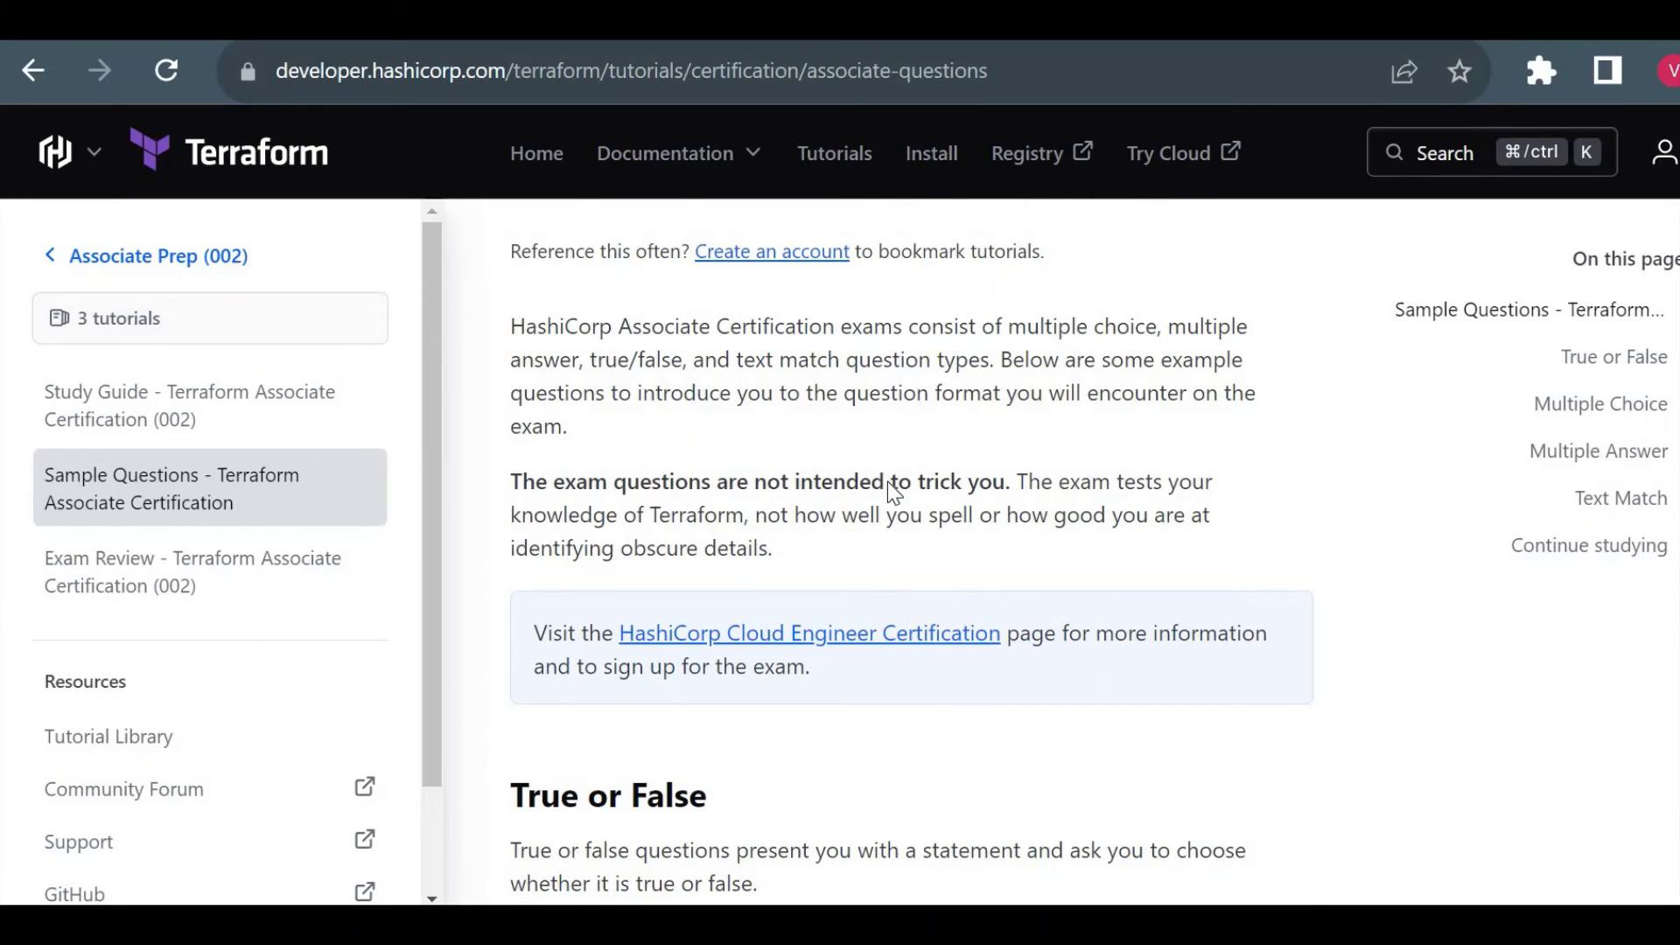
scroll(888, 481, down, 1)
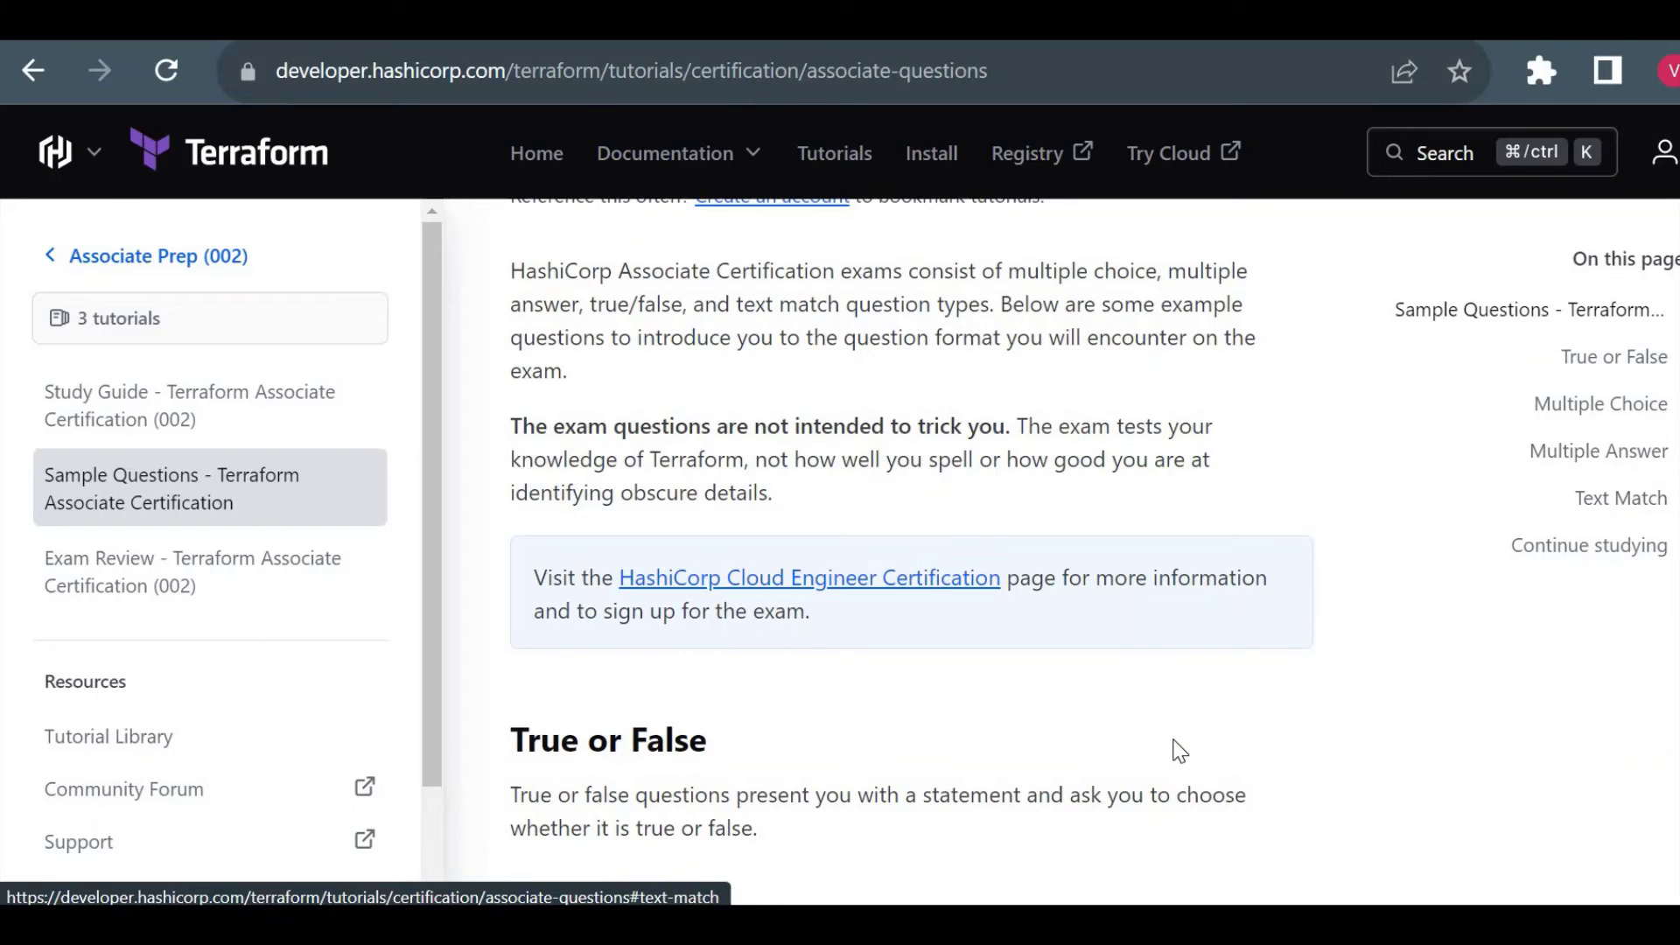
scroll(1178, 750, down, 1)
scroll(1174, 743, down, 5)
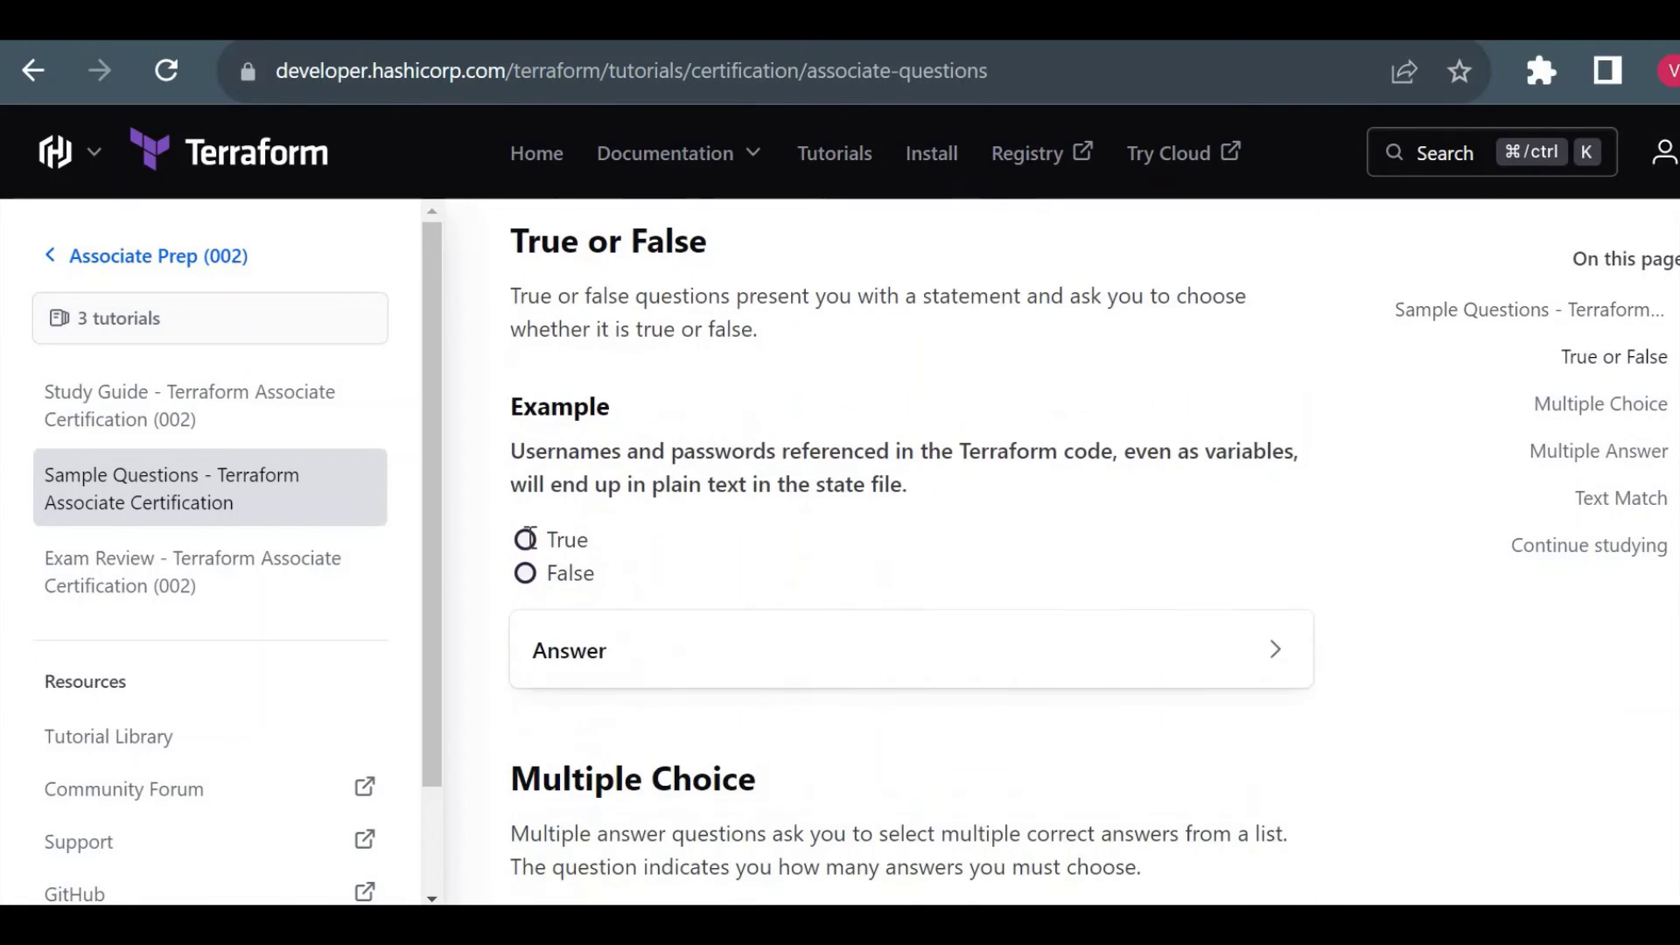
scroll(780, 578, down, 8)
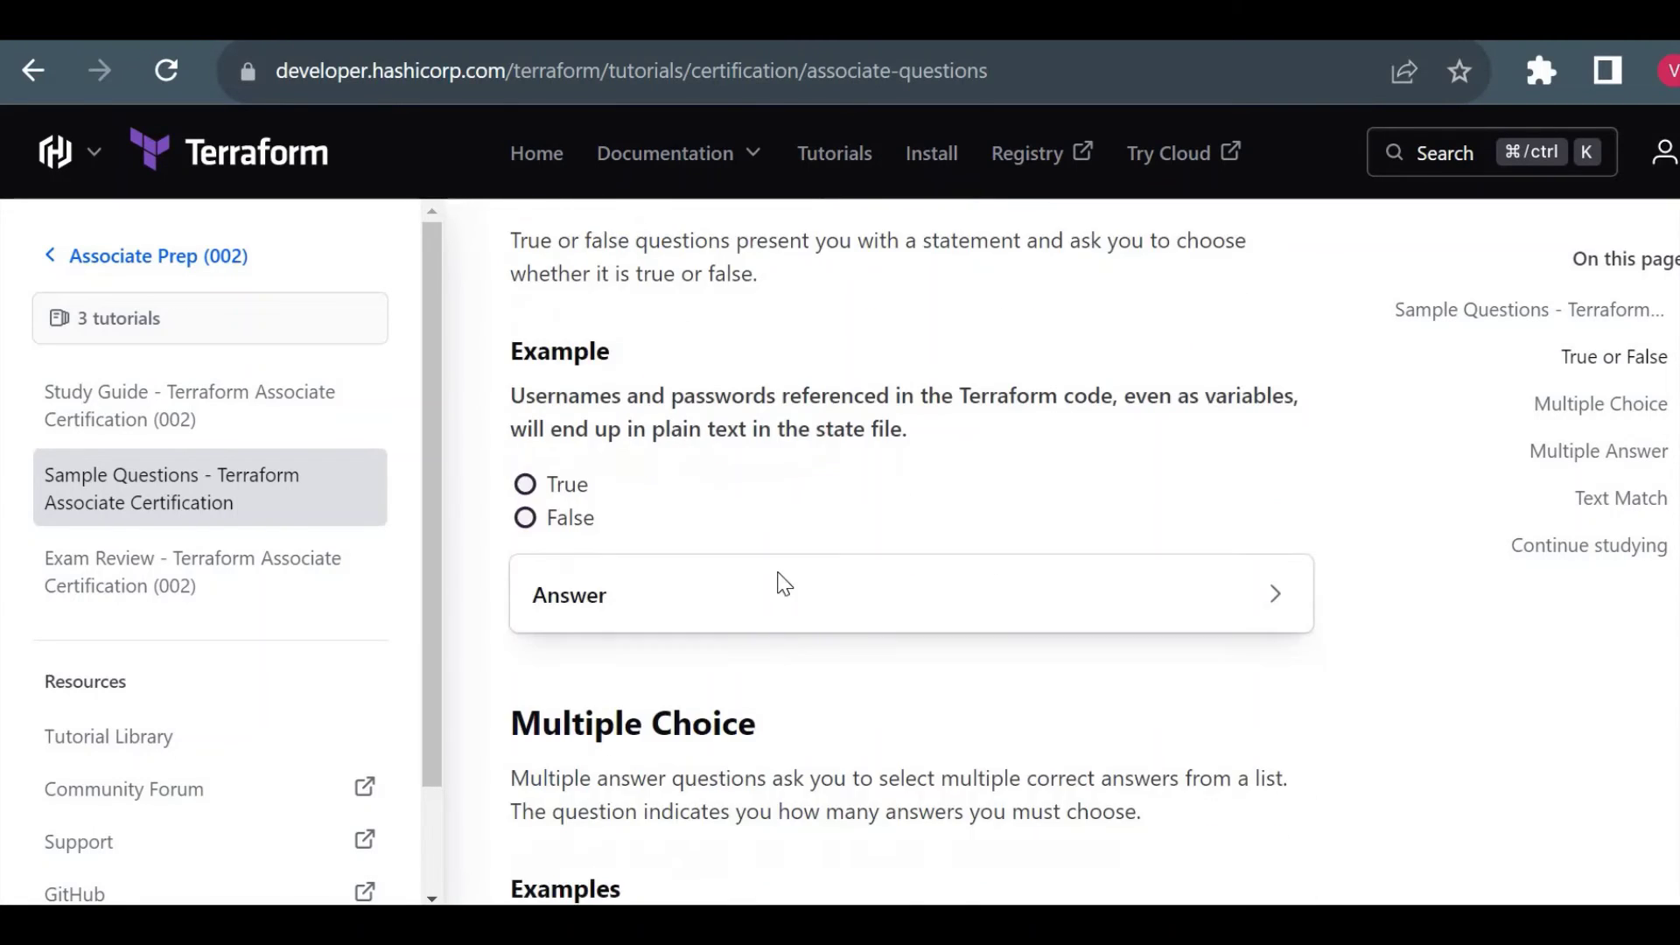
scroll(779, 571, down, 5)
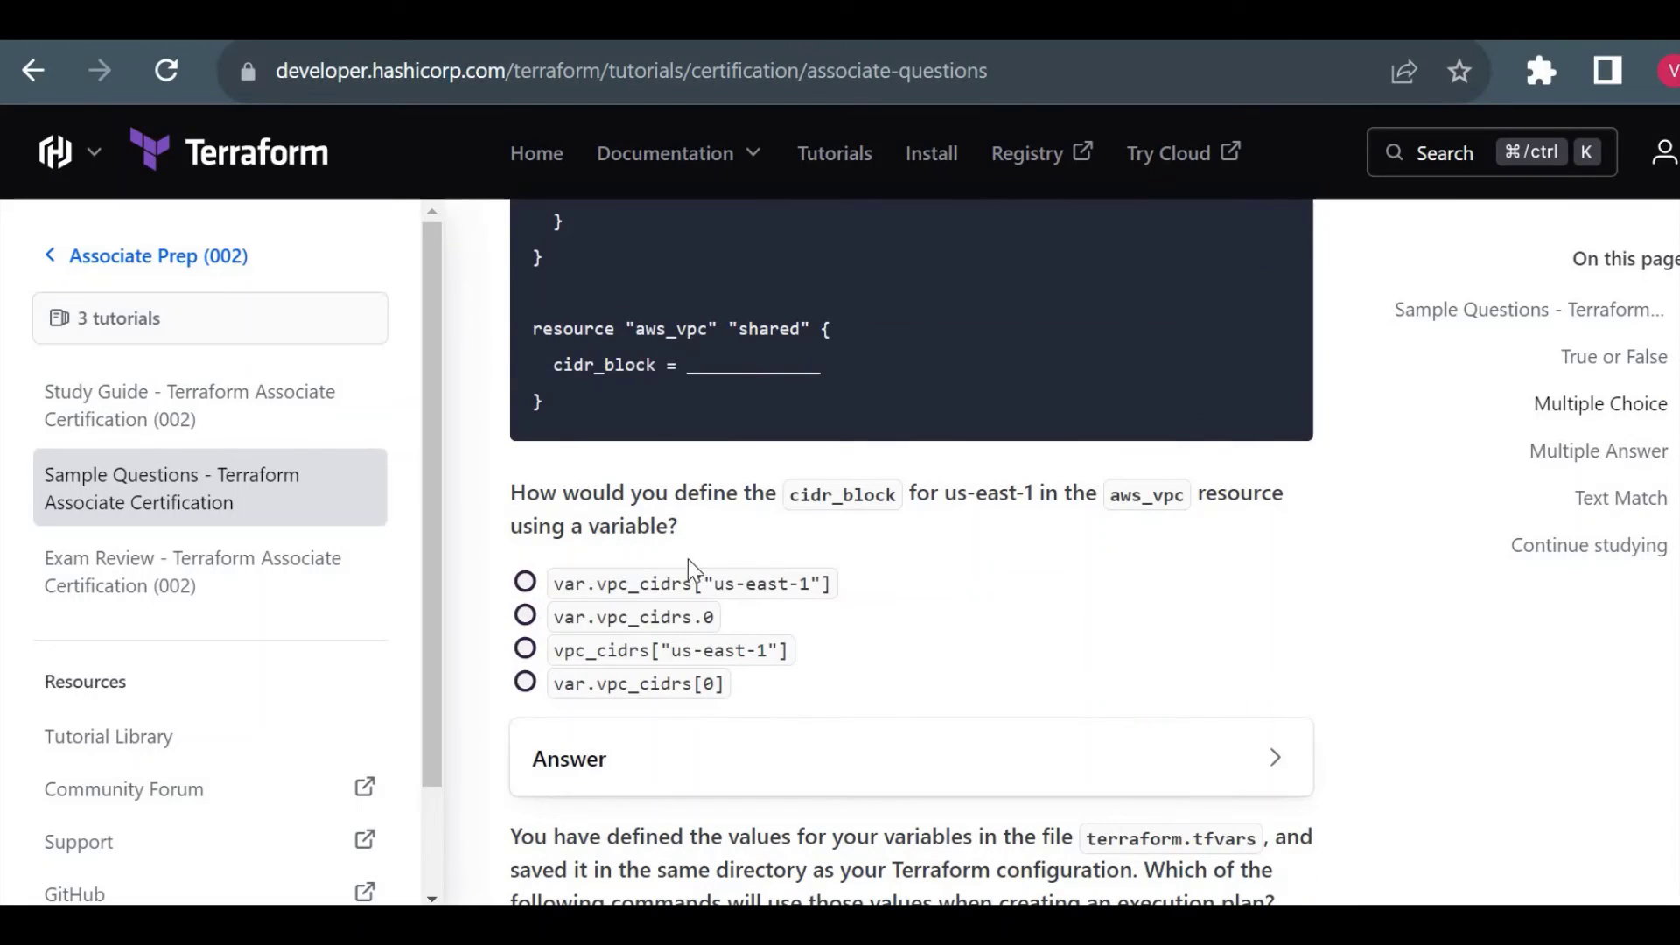
scroll(633, 681, down, 6)
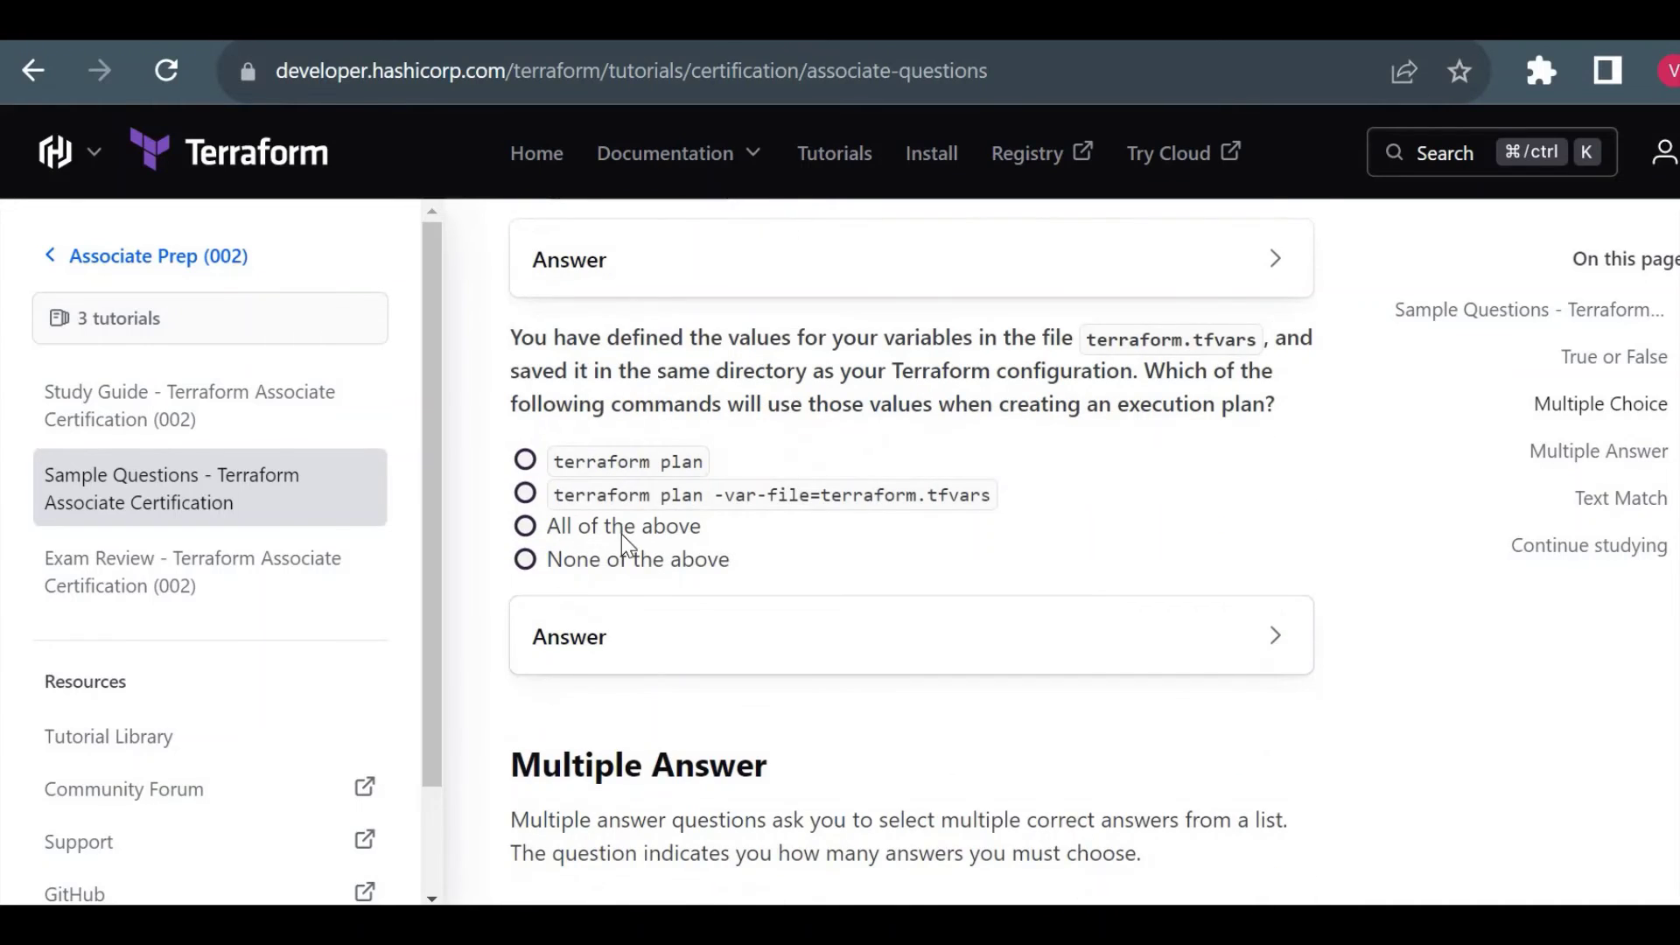
scroll(624, 538, down, 5)
scroll(621, 534, down, 1)
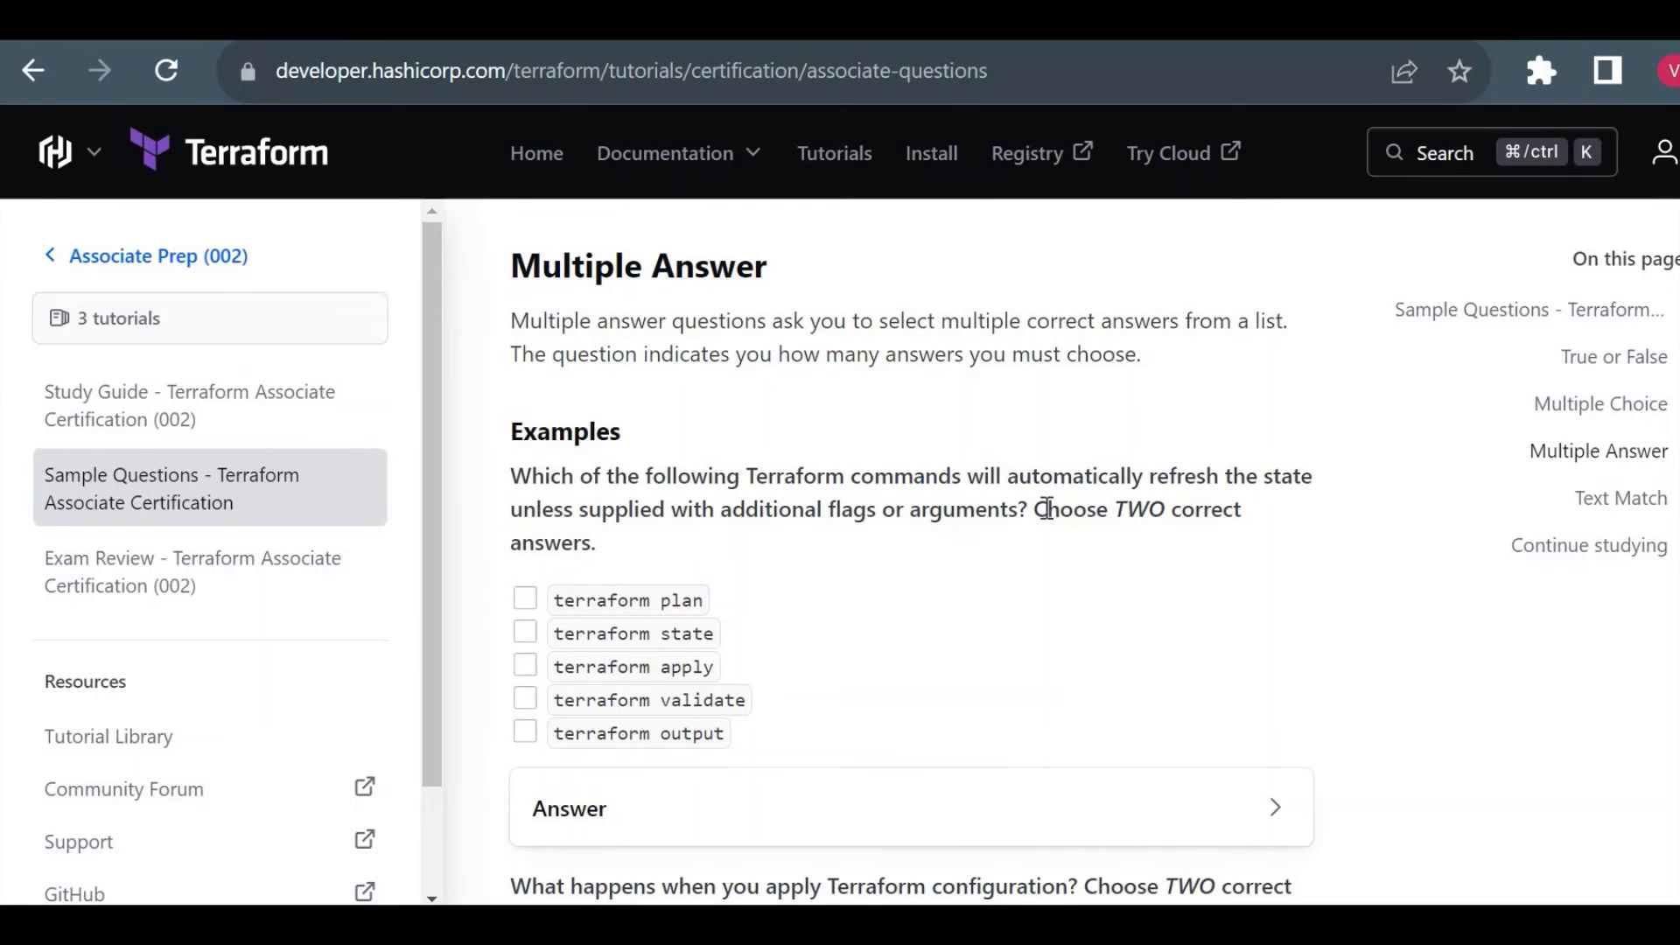
Highlight 'Choose TWO correct answers' and the terraform plan blank, reading on to Continue studying
shift+click(1263, 555)
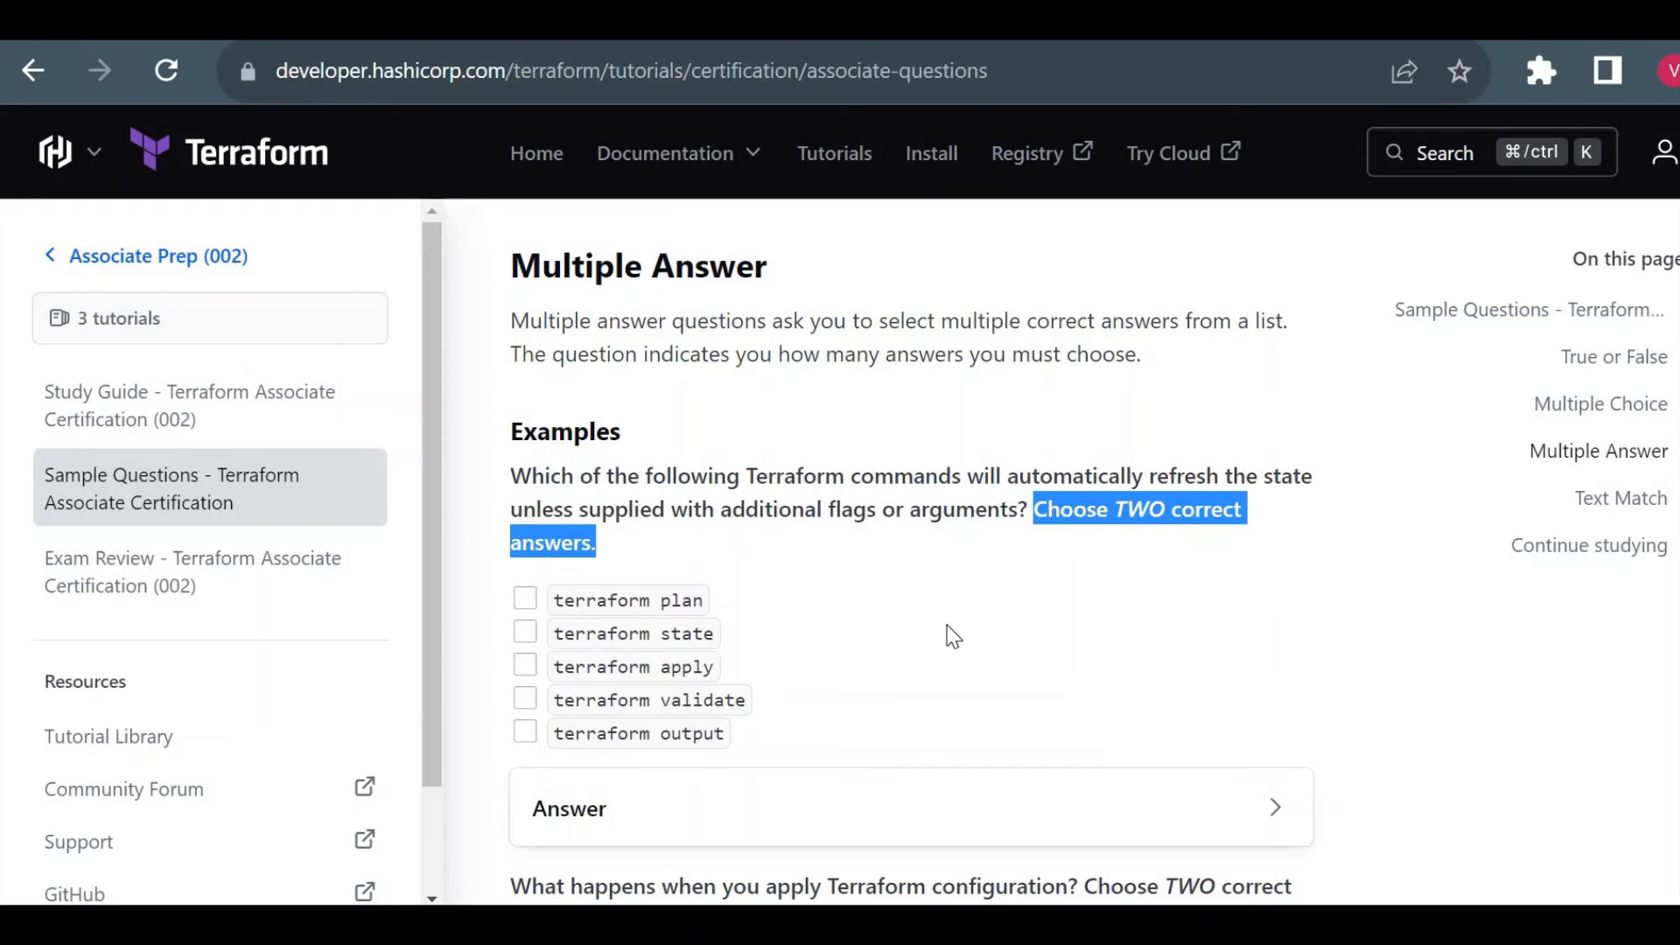
click(952, 647)
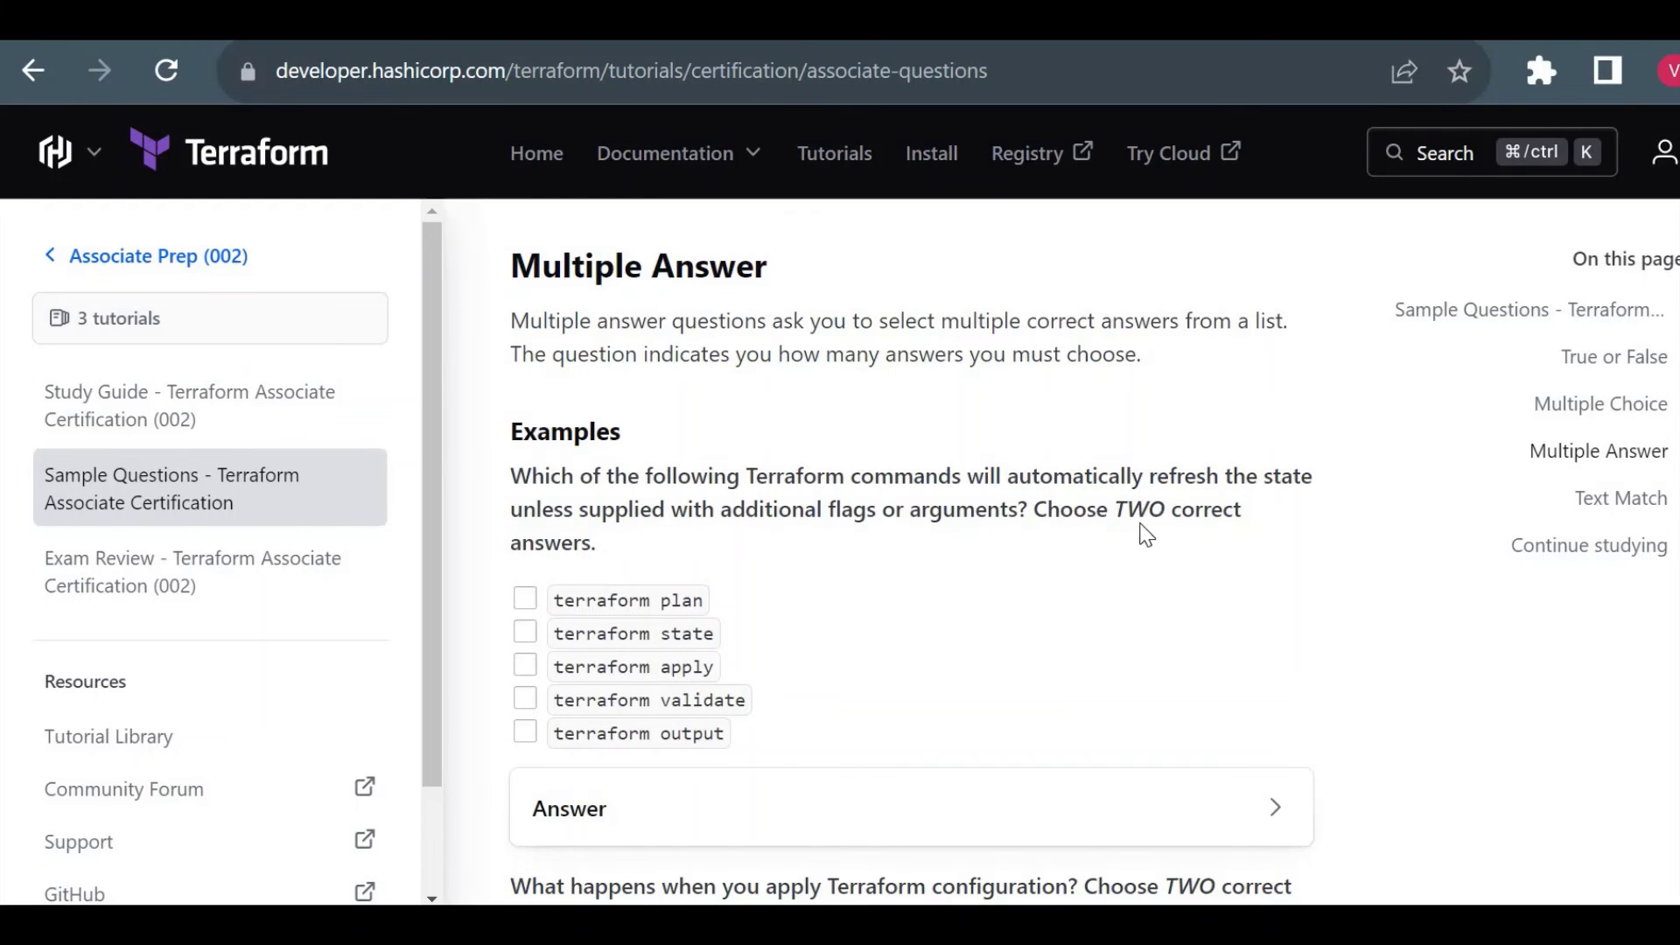
double_click(1154, 516)
scroll(1063, 593, down, 10)
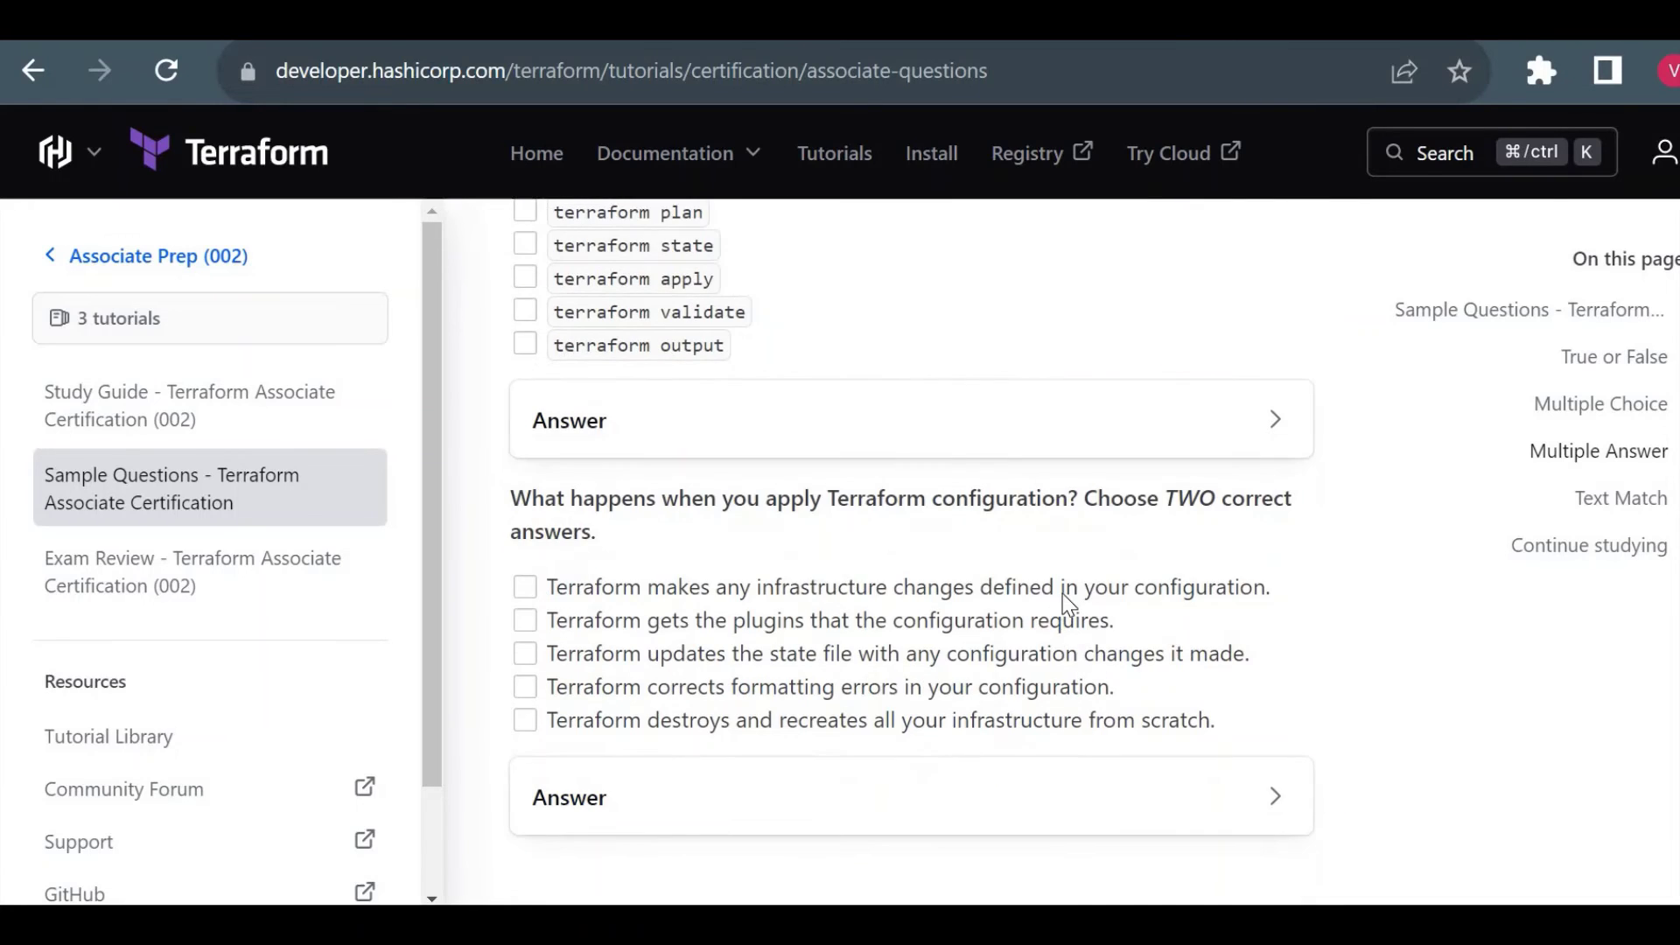
scroll(1064, 593, down, 1)
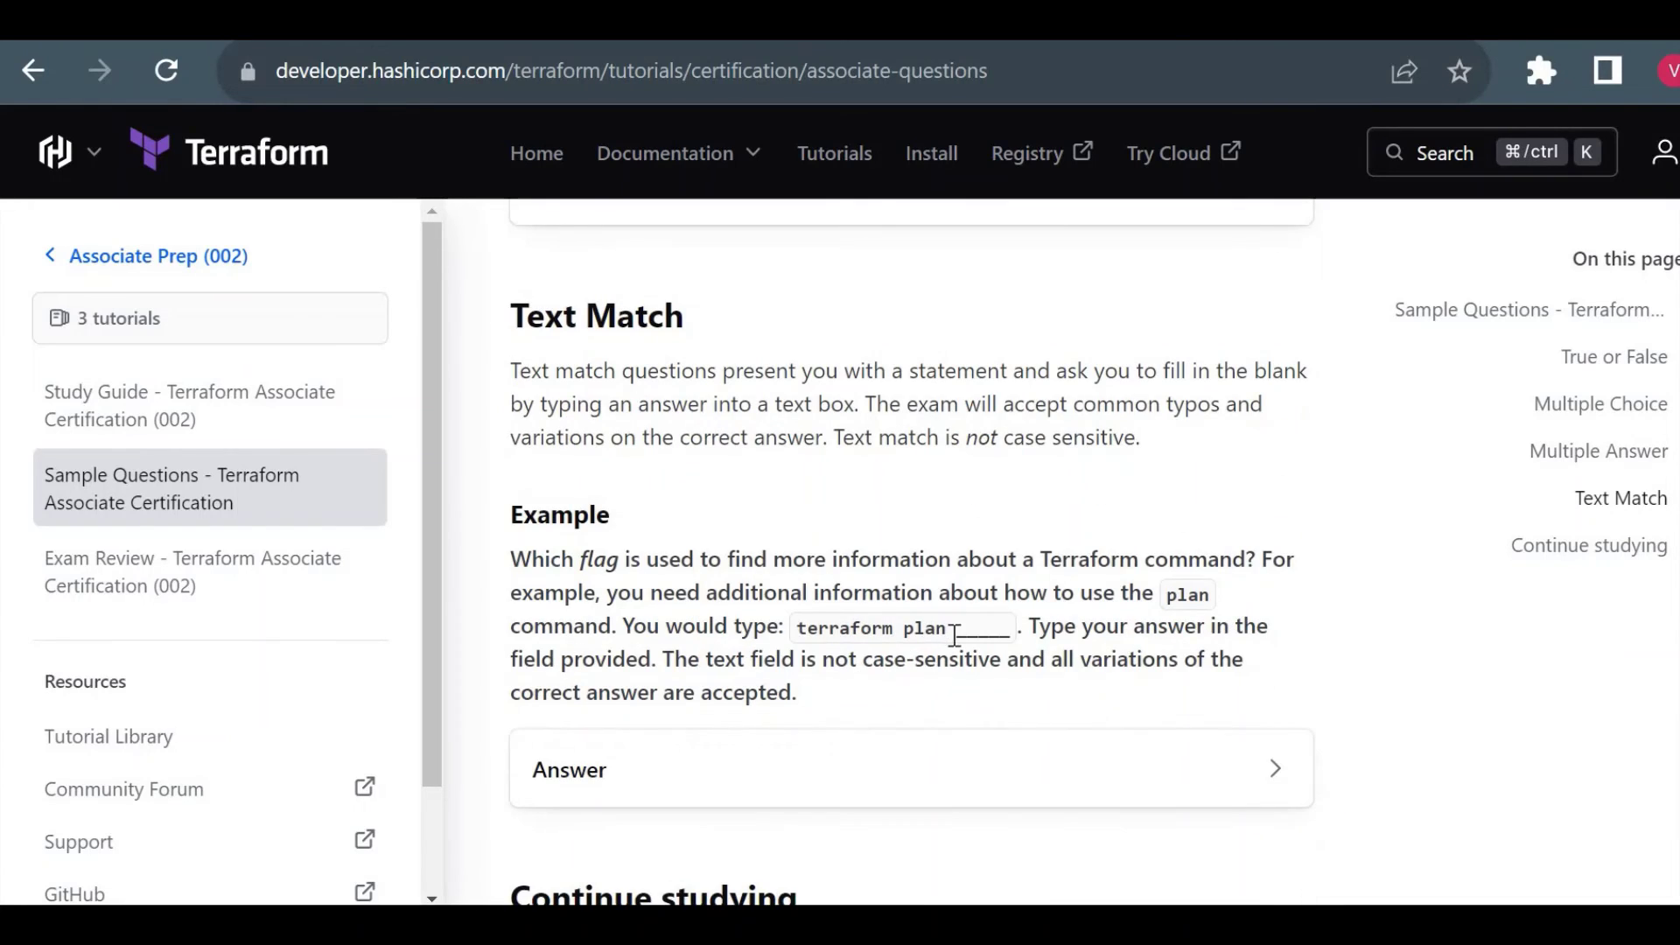
double_click(1007, 628)
click(1328, 628)
scroll(1327, 628, down, 2)
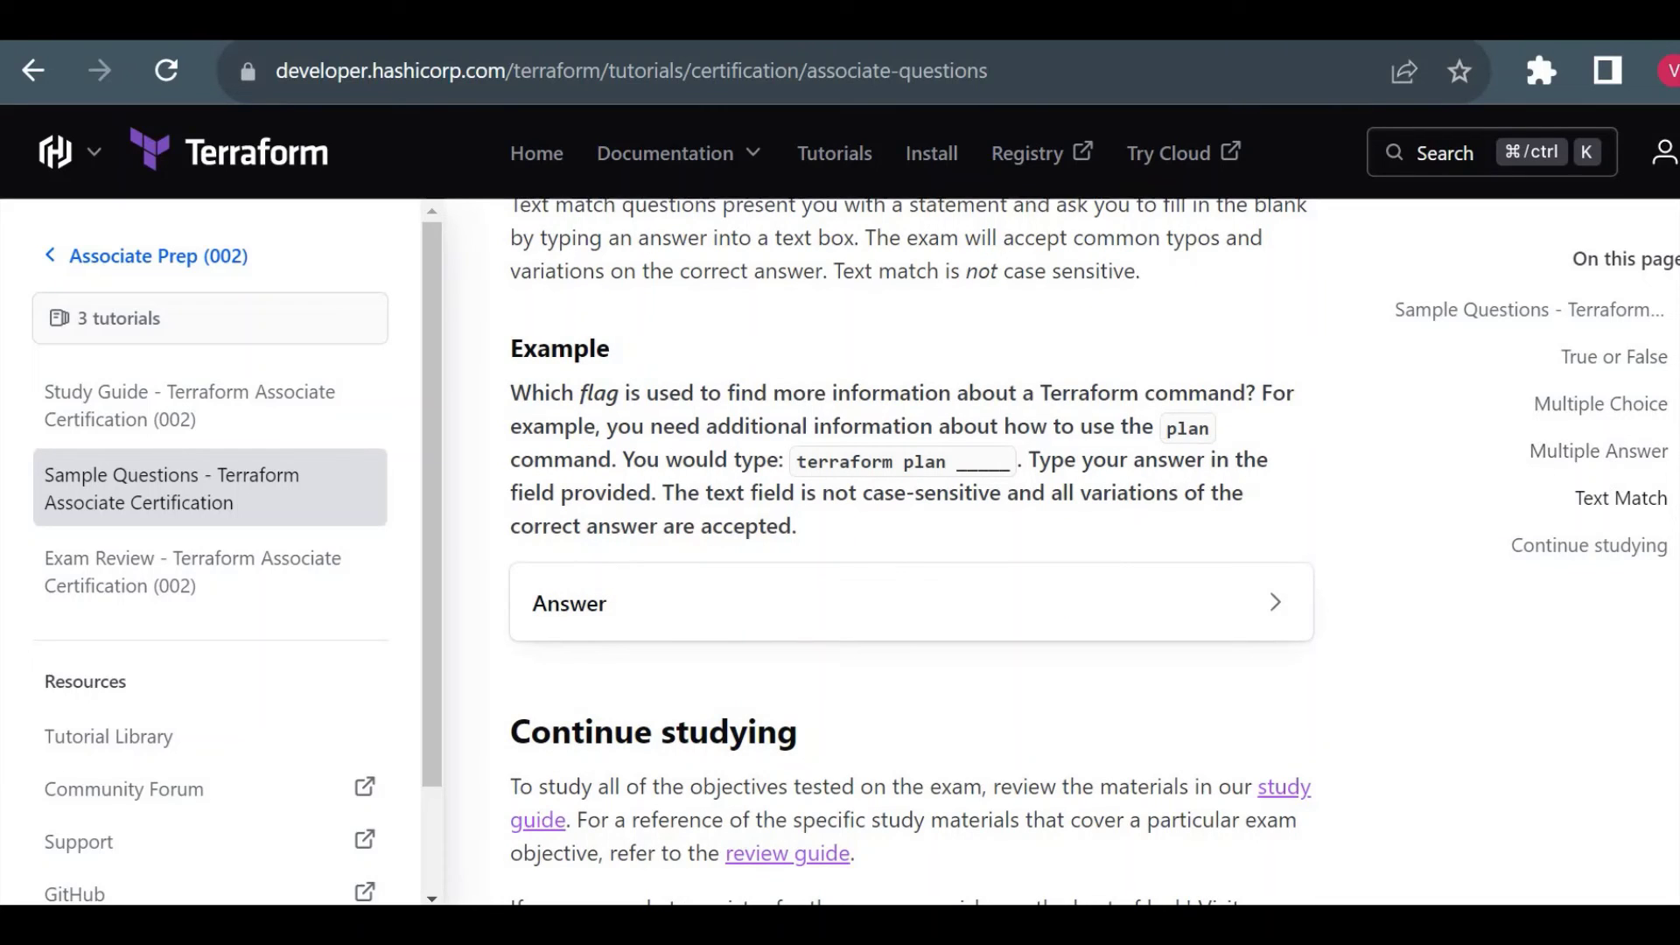
key(ctrl+Tab)
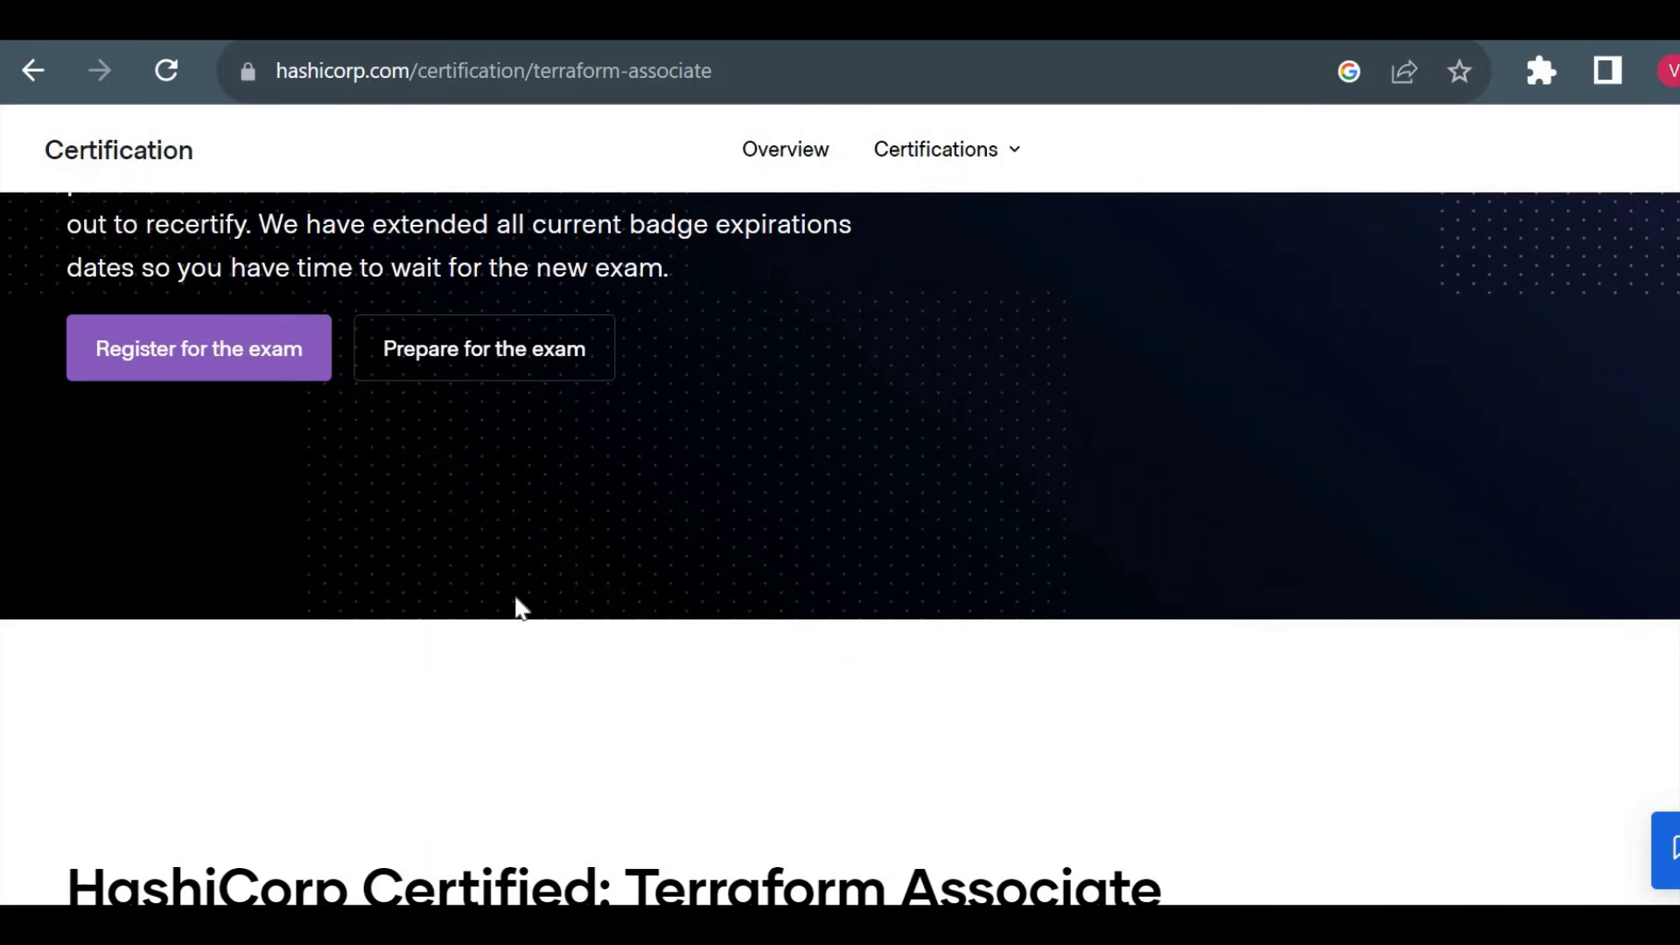
scroll(519, 606, down, 12)
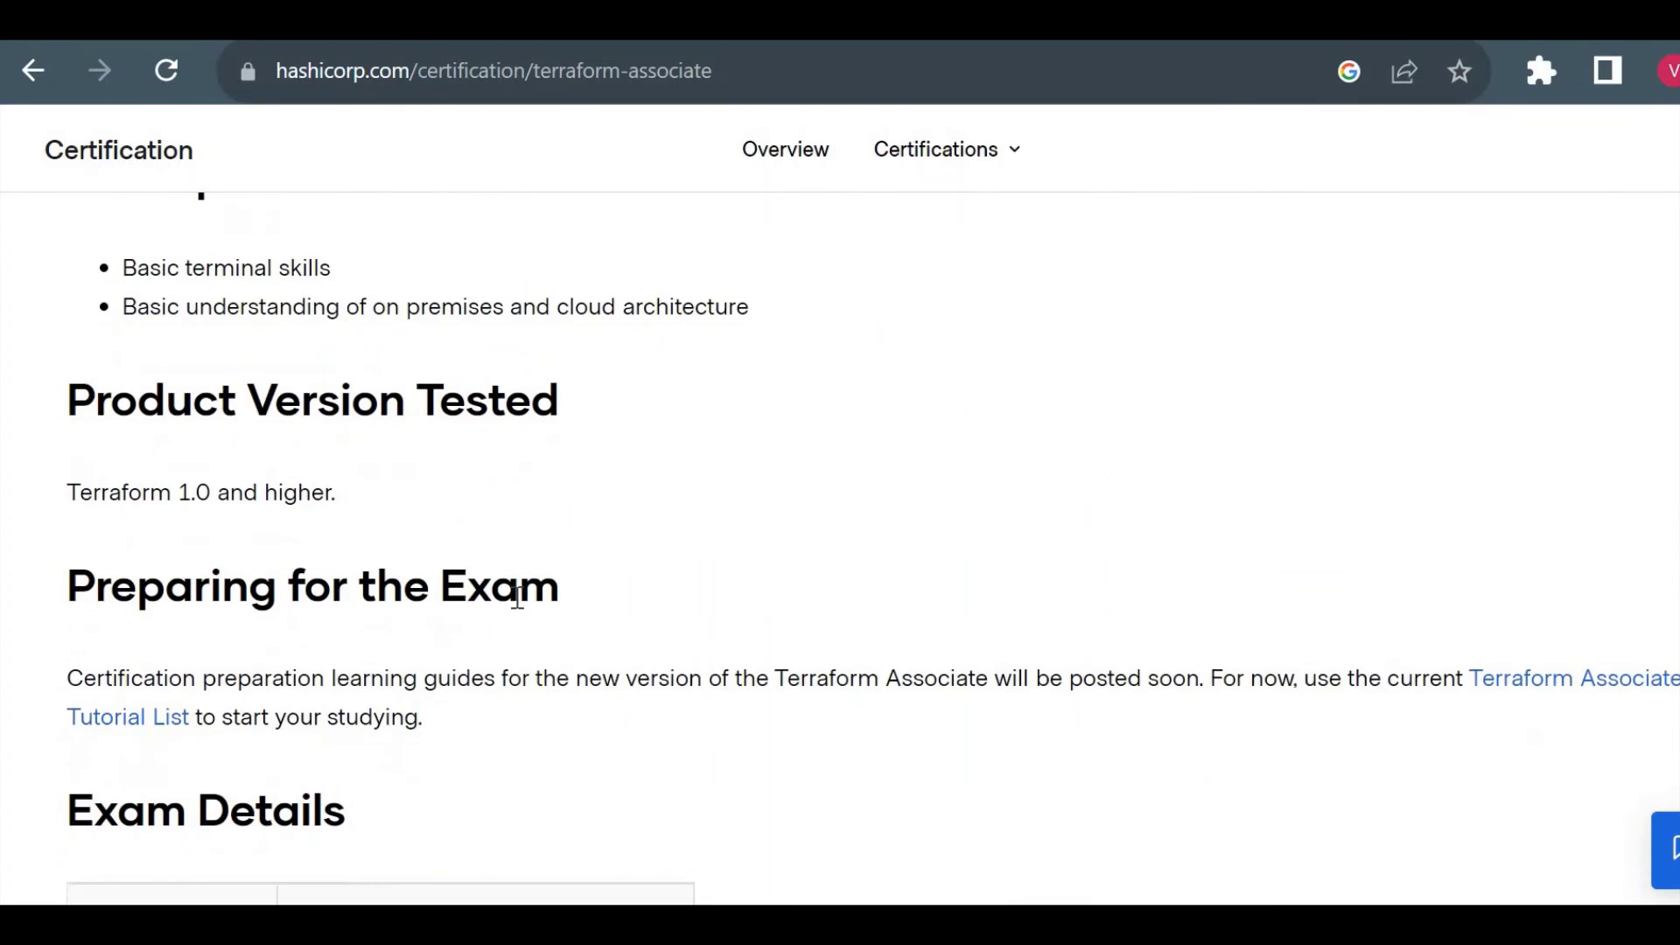
scroll(518, 600, down, 5)
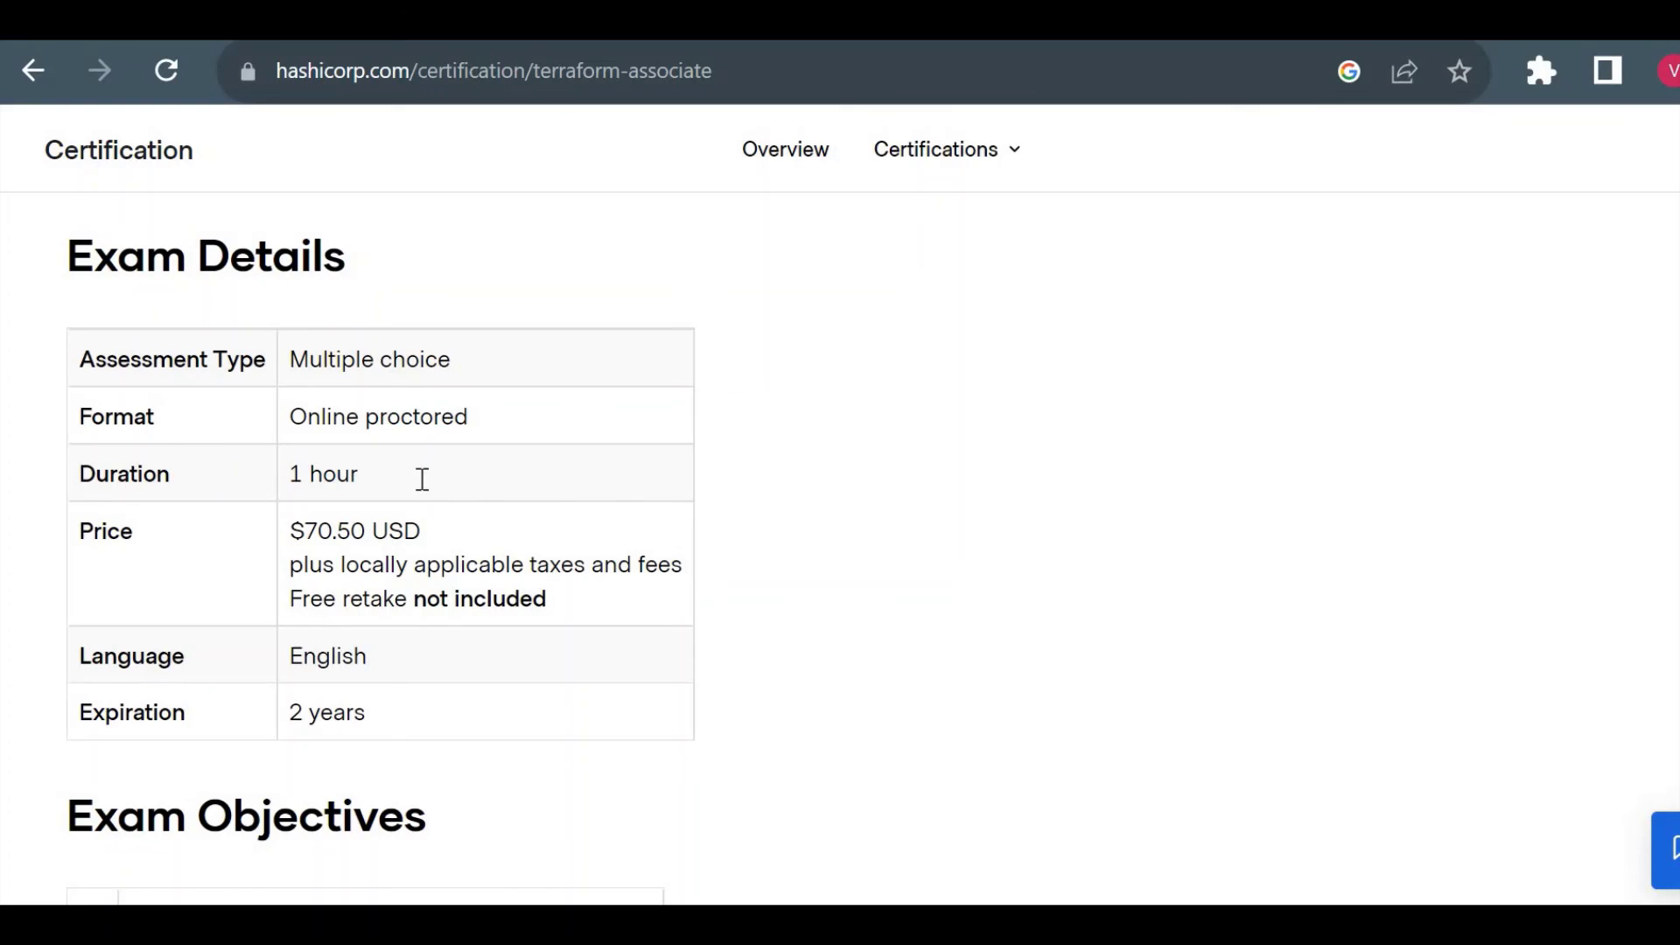
scroll(422, 479, down, 1)
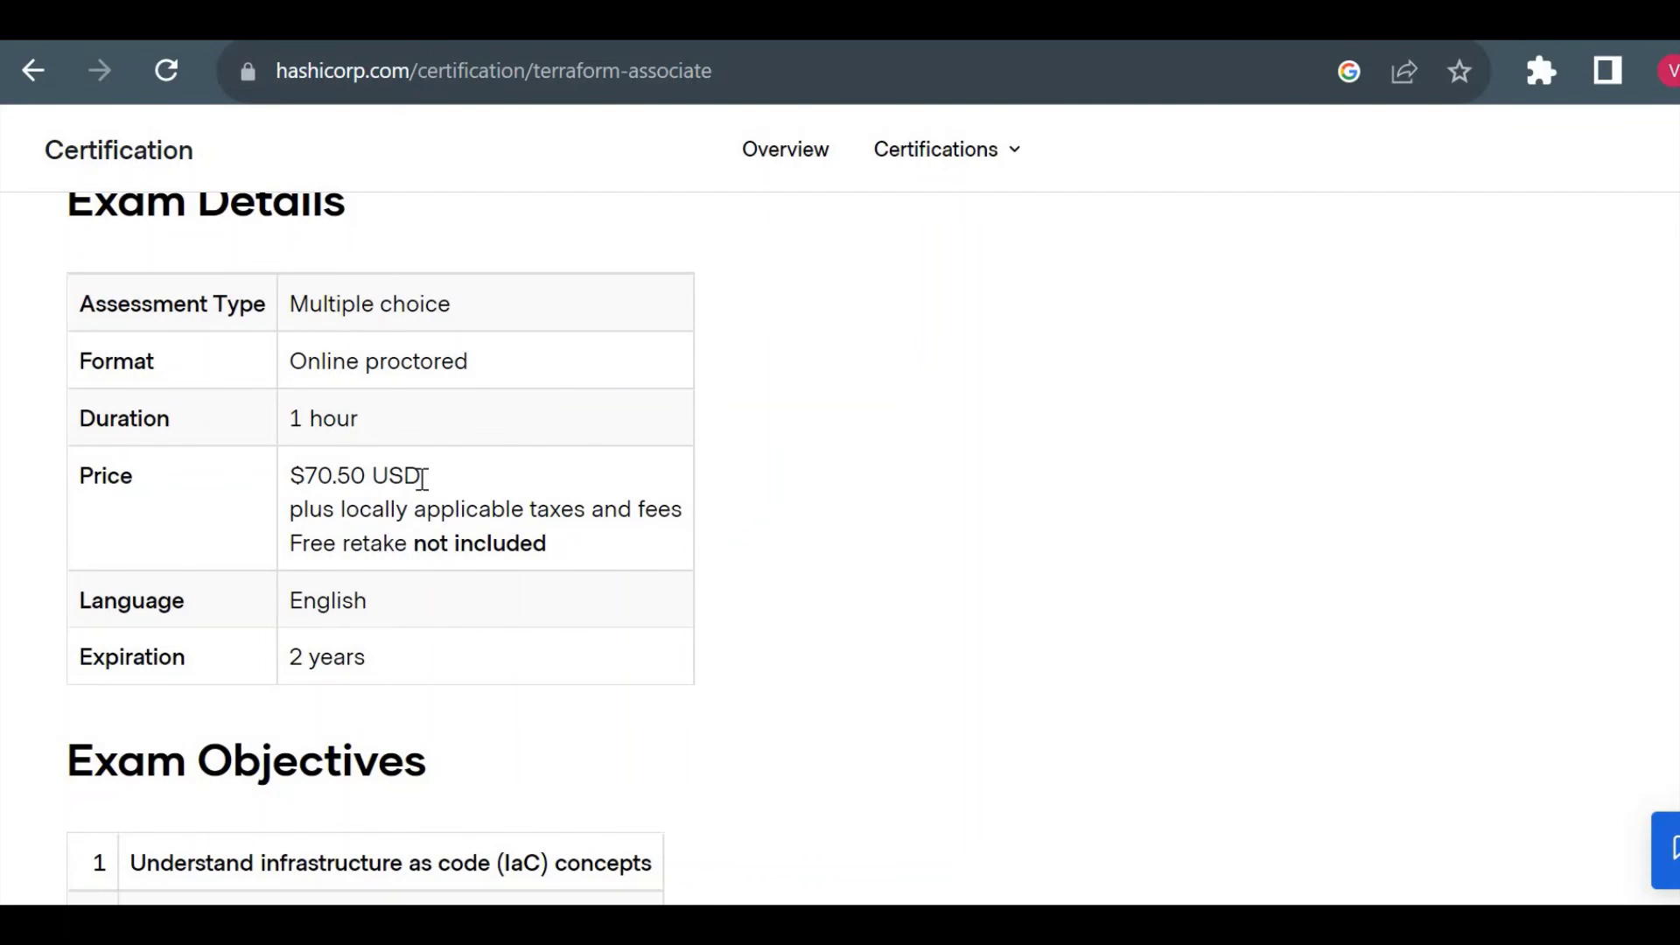
scroll(421, 479, down, 5)
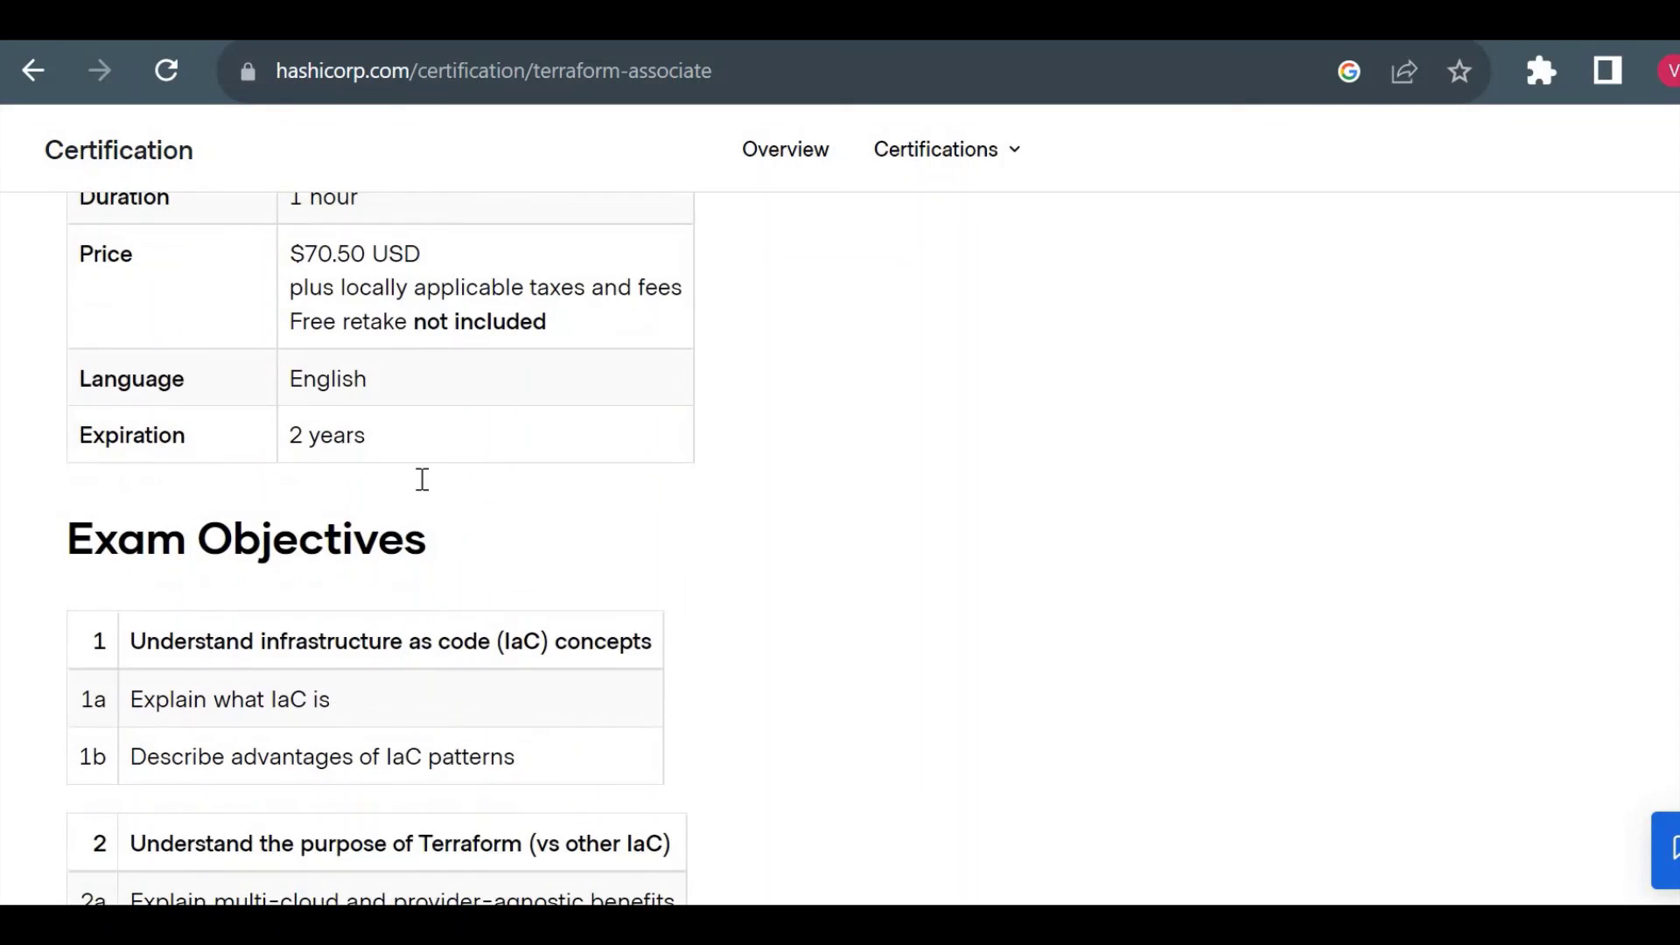
scroll(427, 490, down, 2)
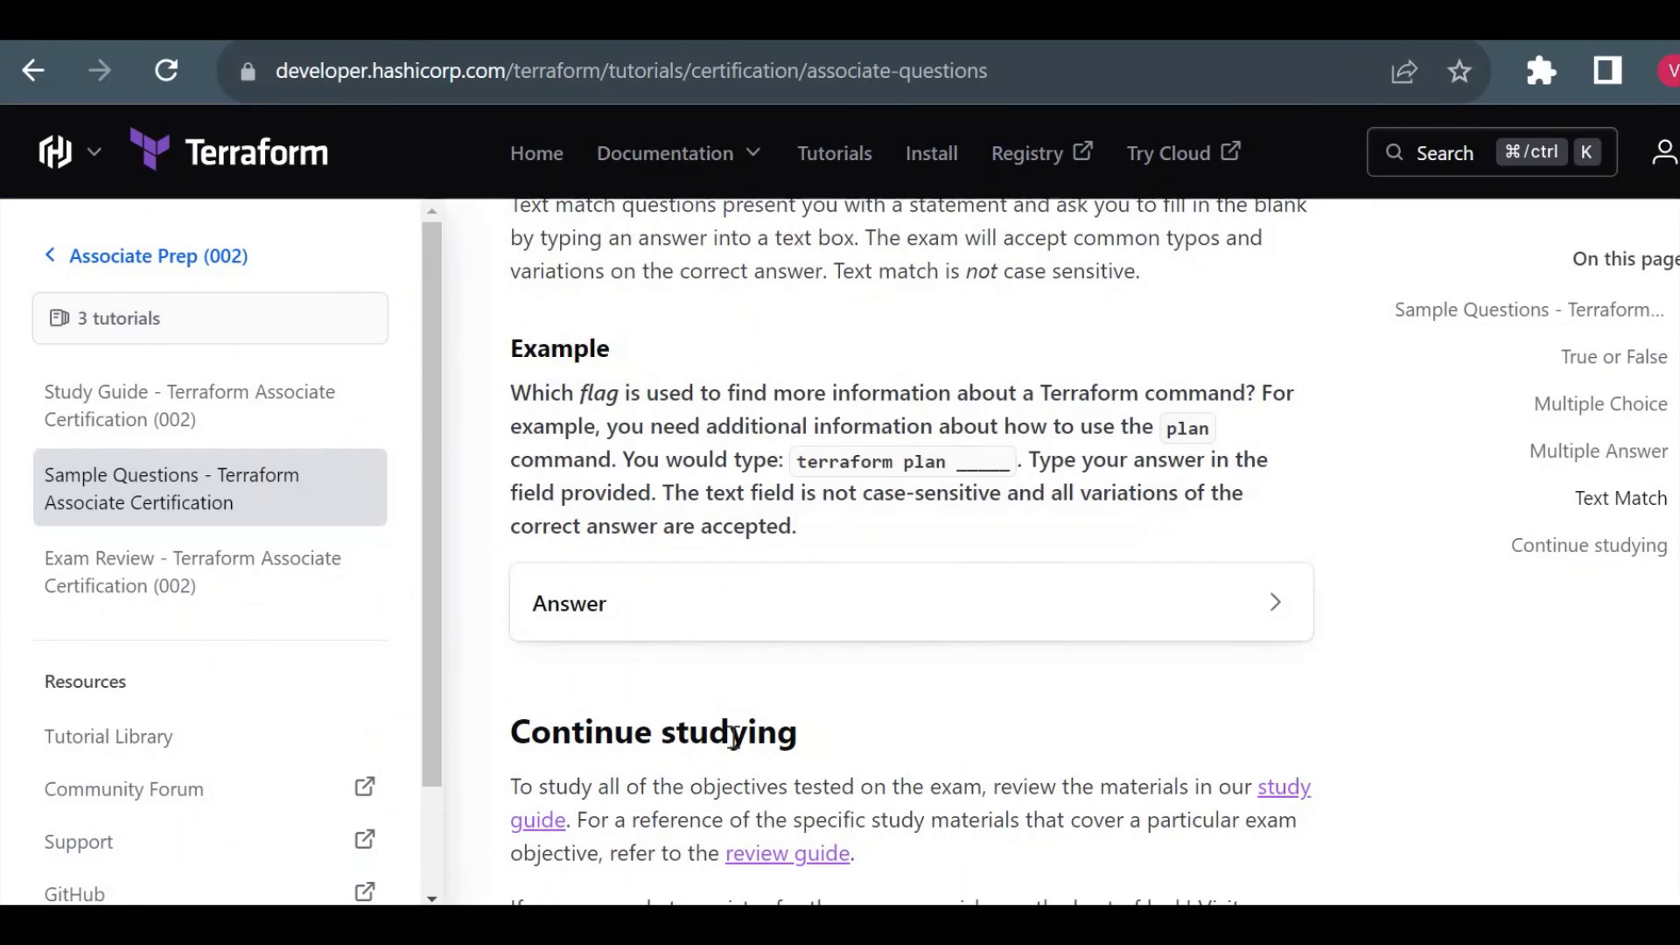
Open 'Exam Review - Terraform Associate Certification (002)' and scan its Review Guide table, then return to the top
click(223, 573)
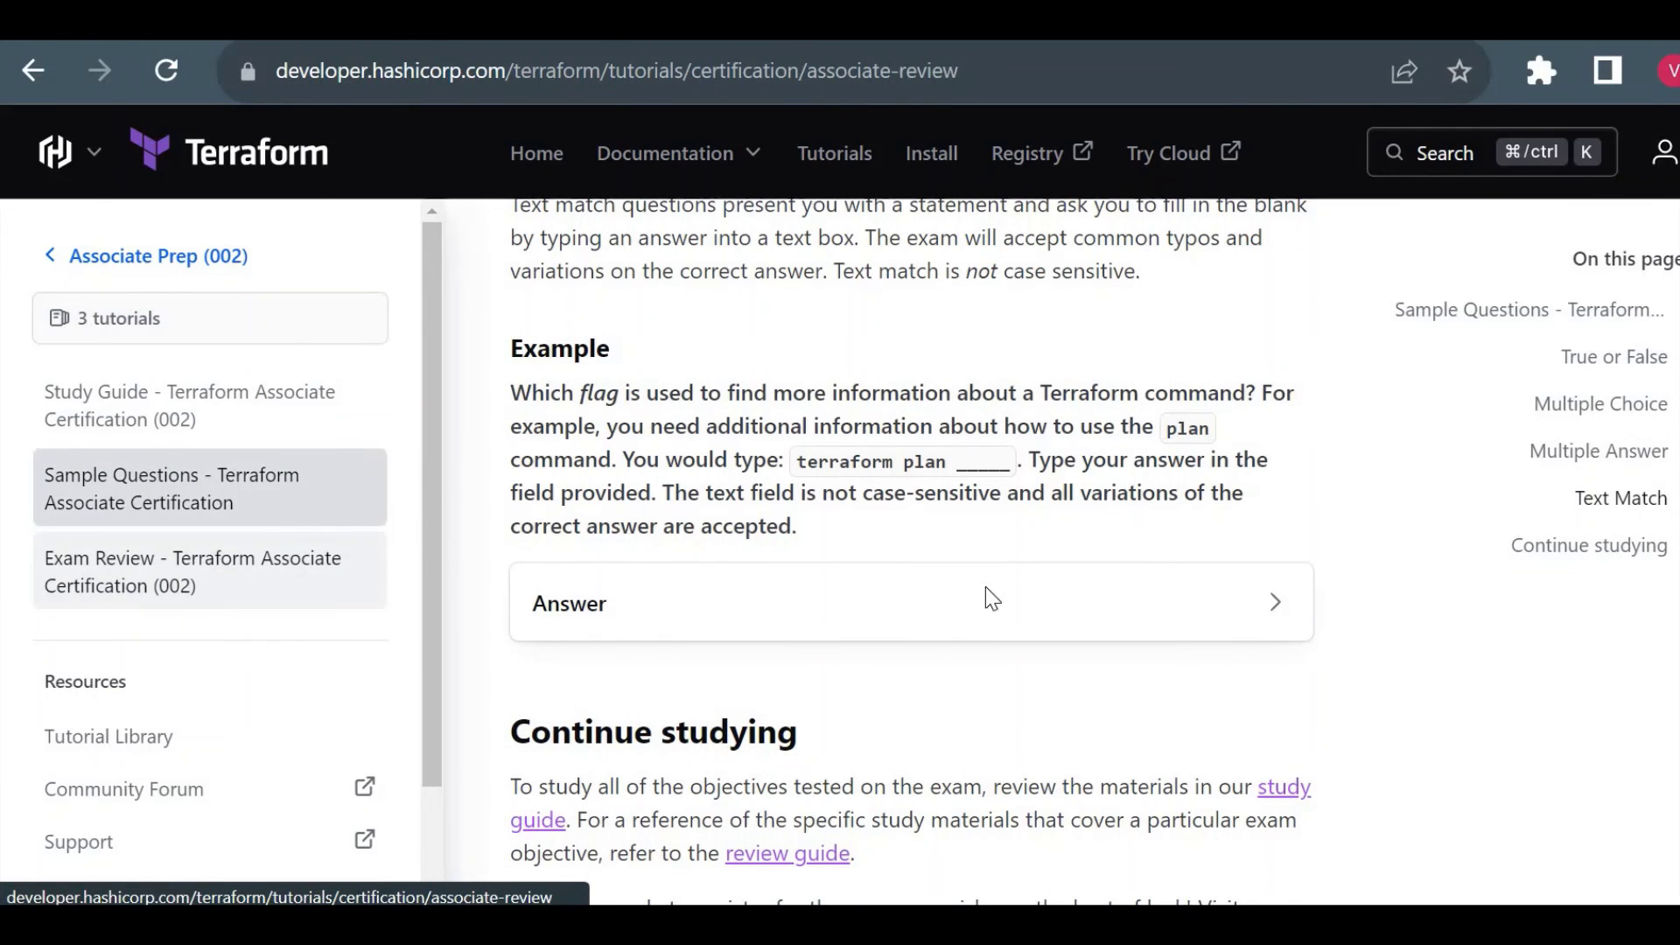
scroll(987, 595, down, 15)
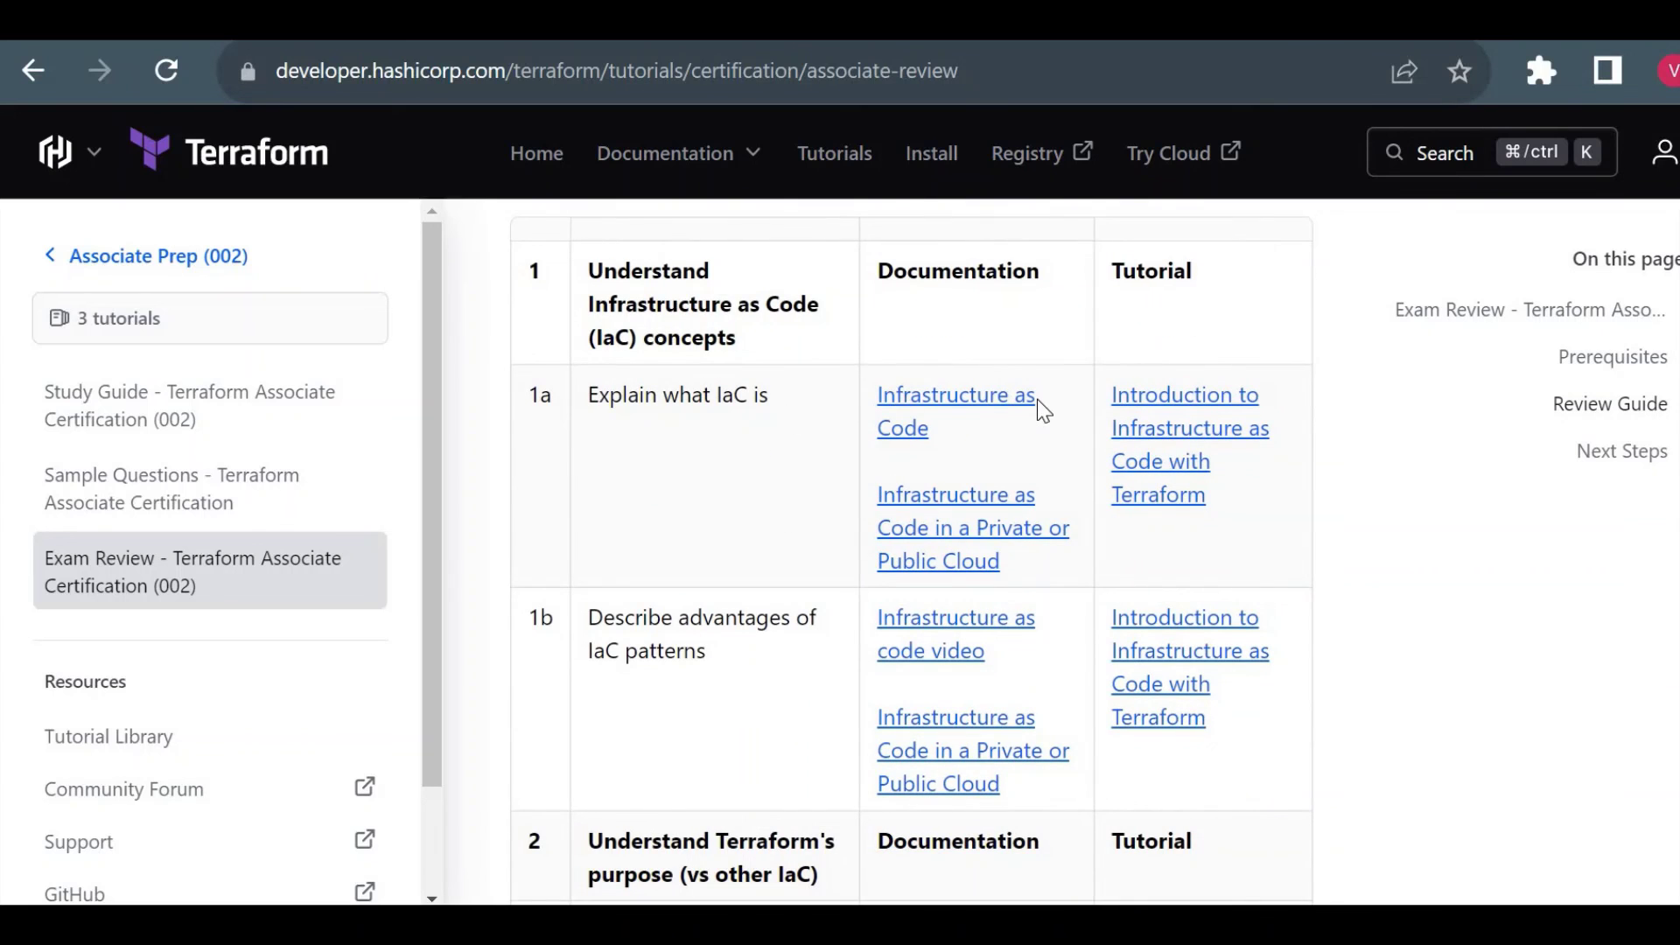
scroll(1037, 401, down, 4)
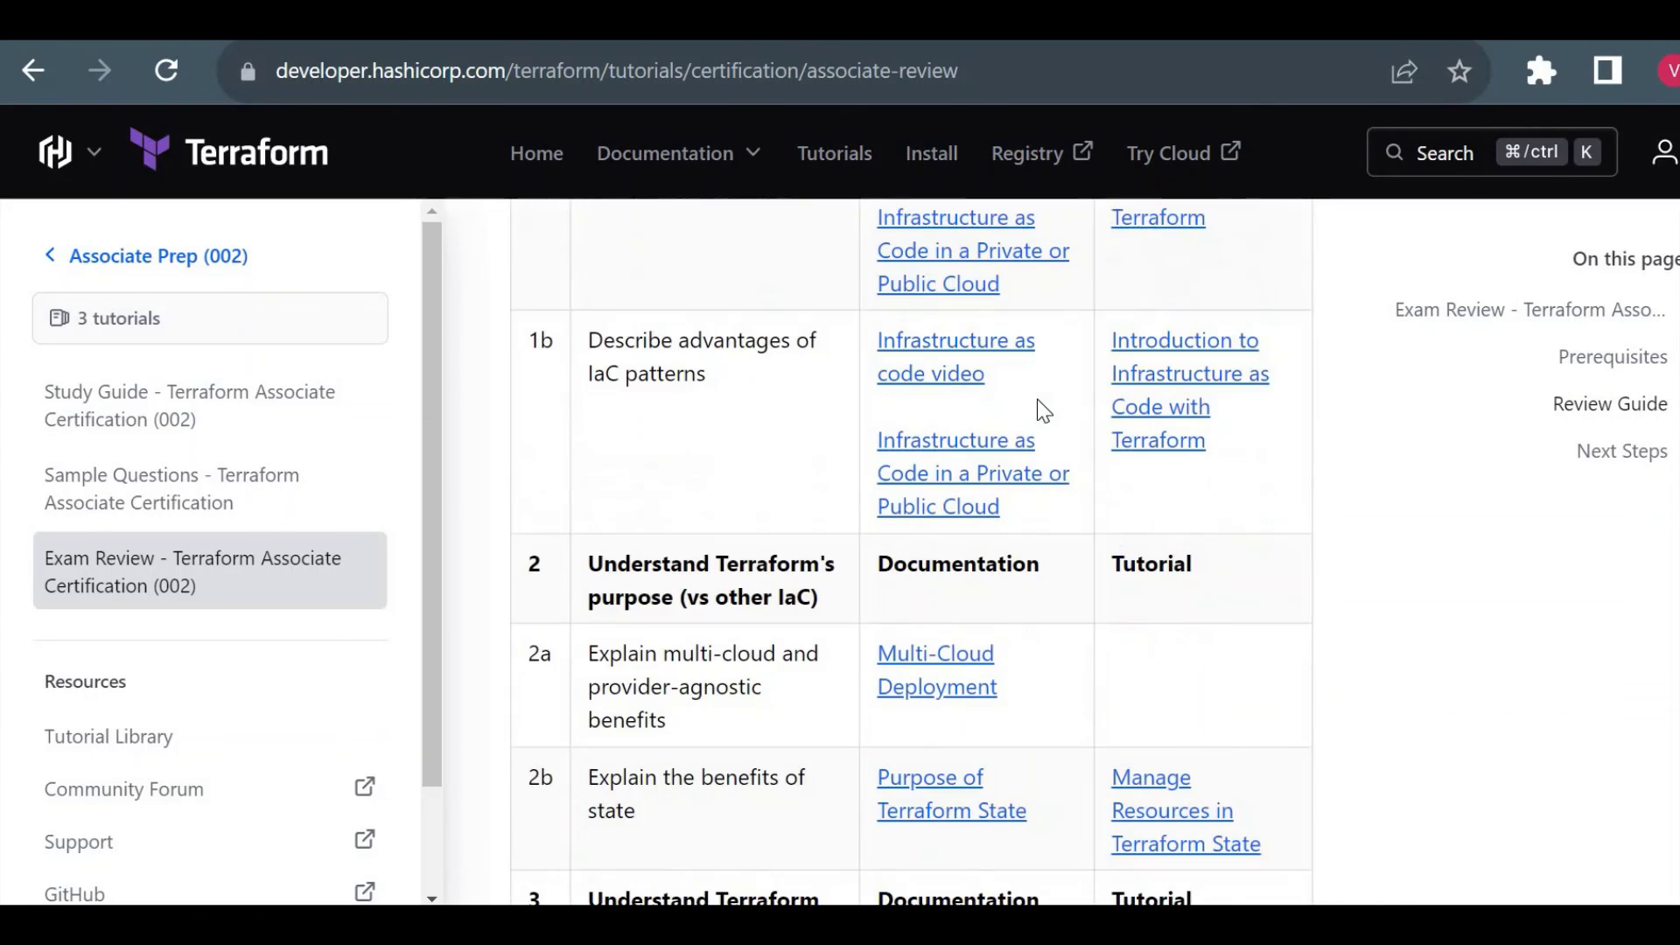
scroll(1037, 400, down, 12)
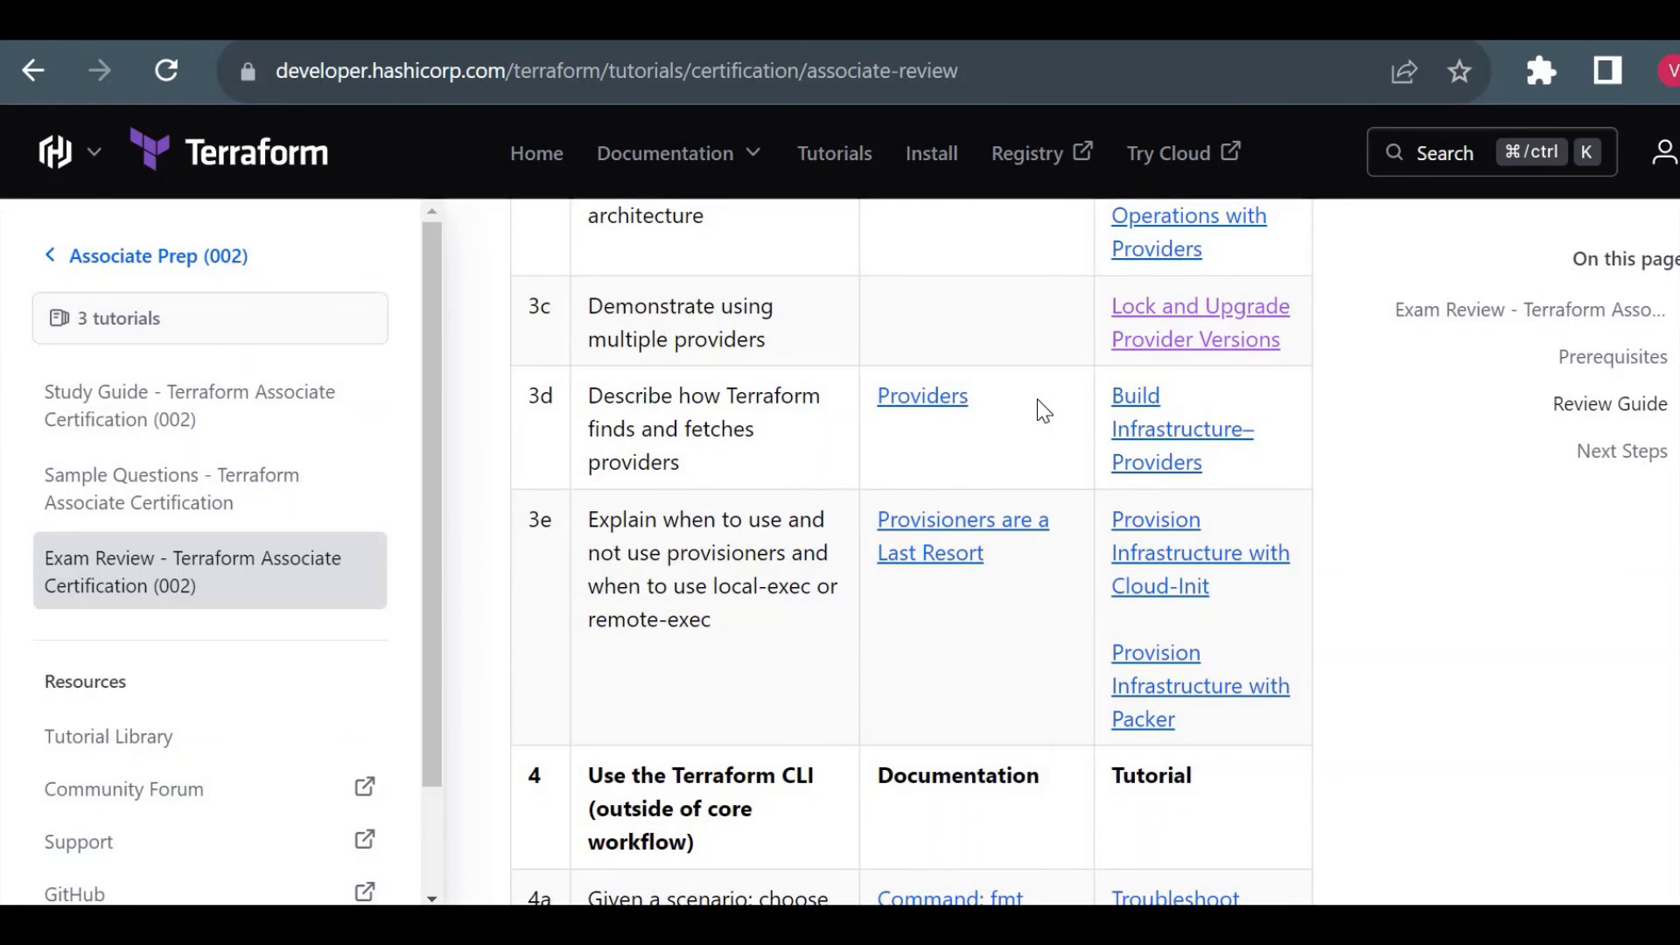
scroll(1036, 401, down, 6)
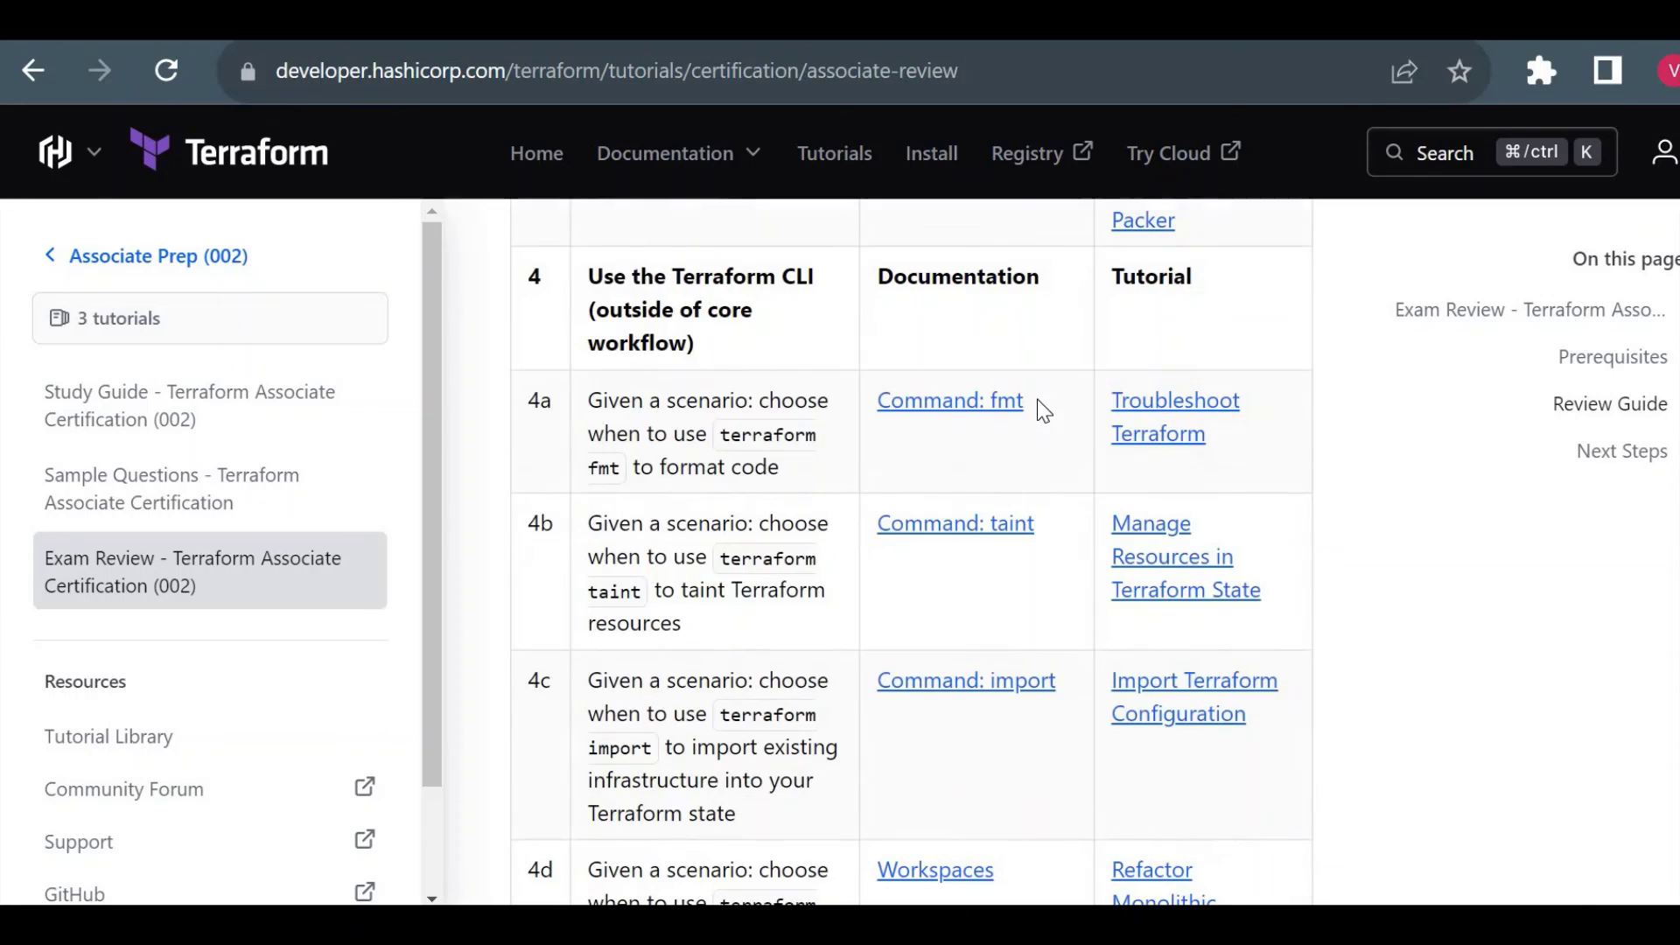
scroll(1037, 399, up, 15)
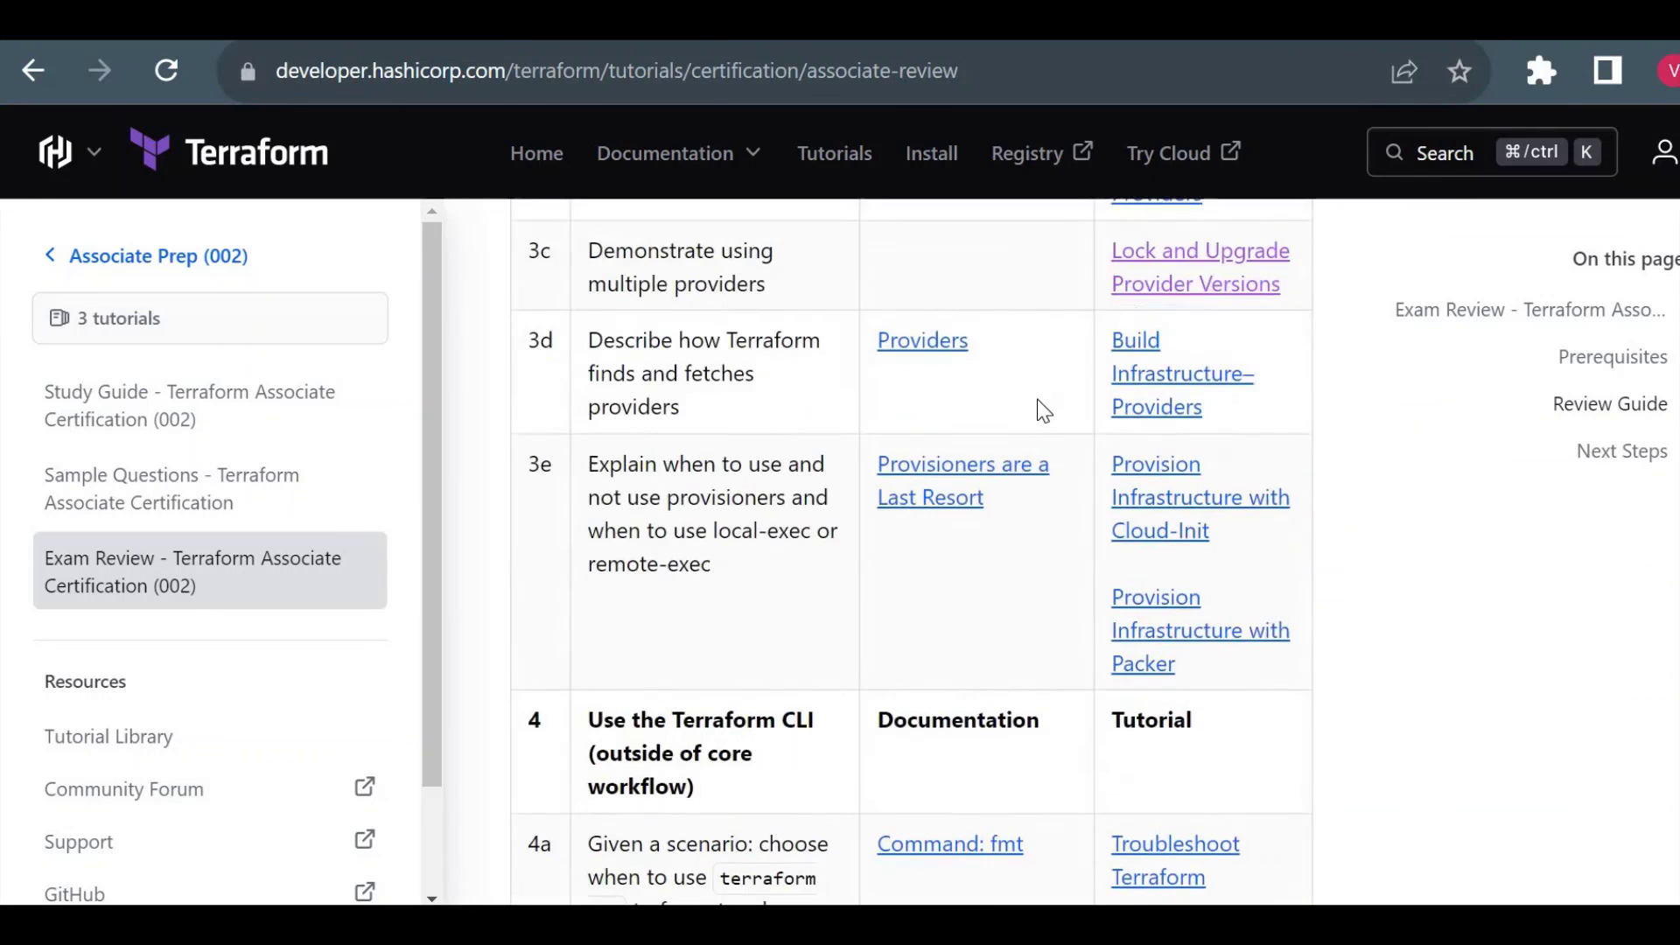
scroll(1037, 399, up, 8)
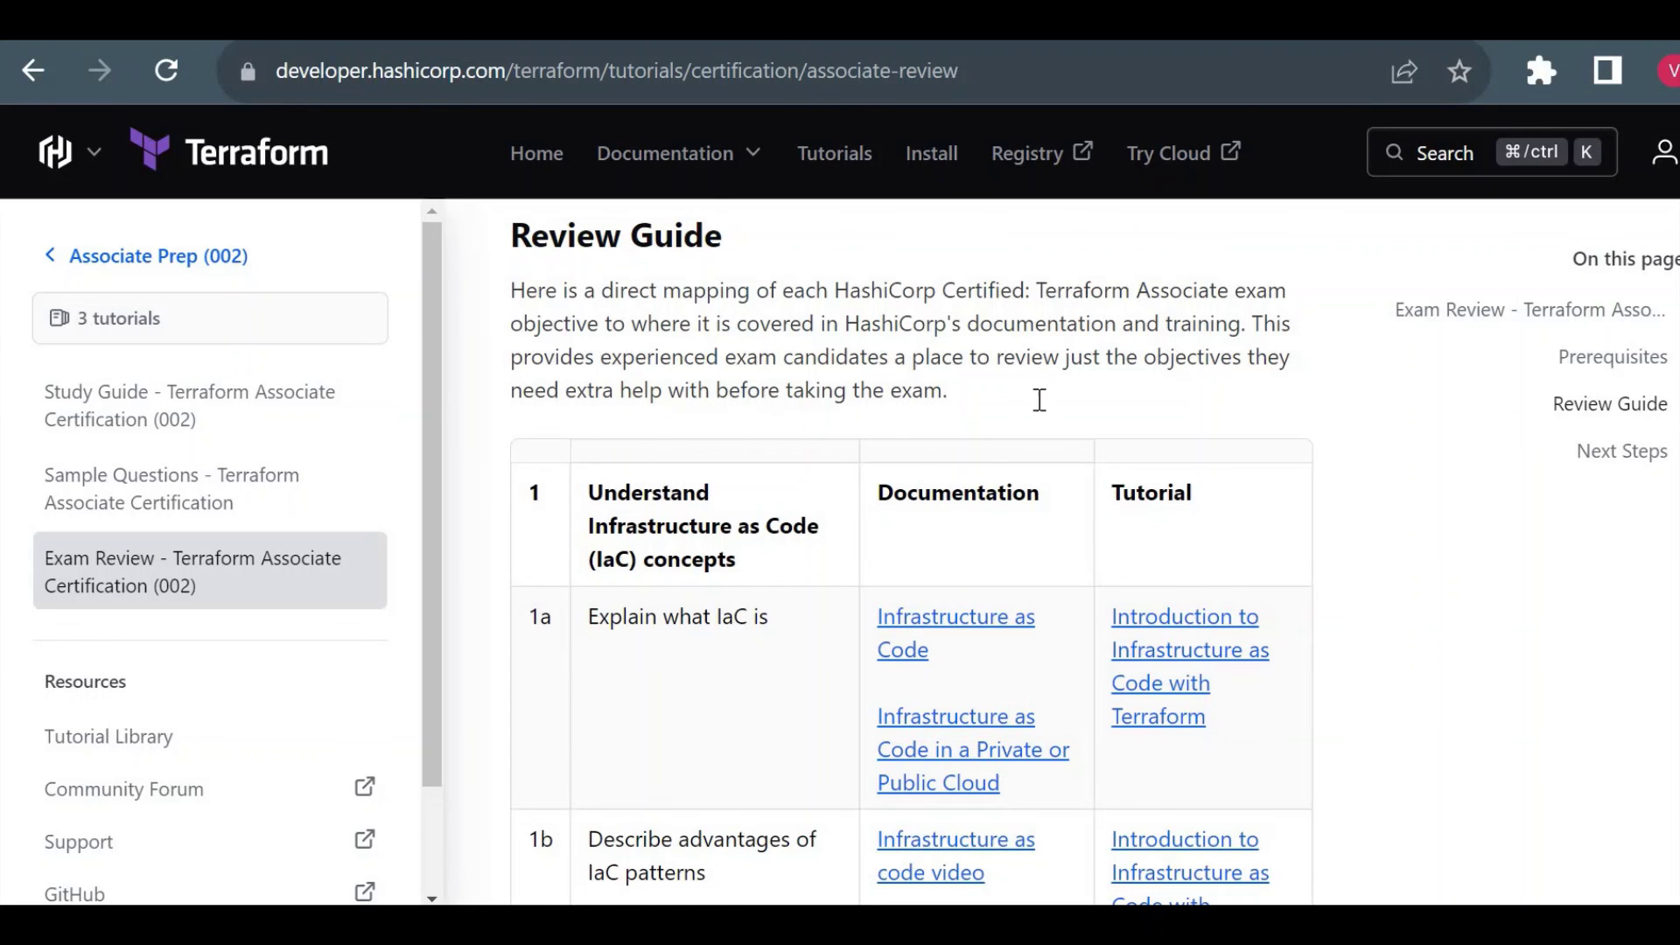
scroll(1037, 399, up, 10)
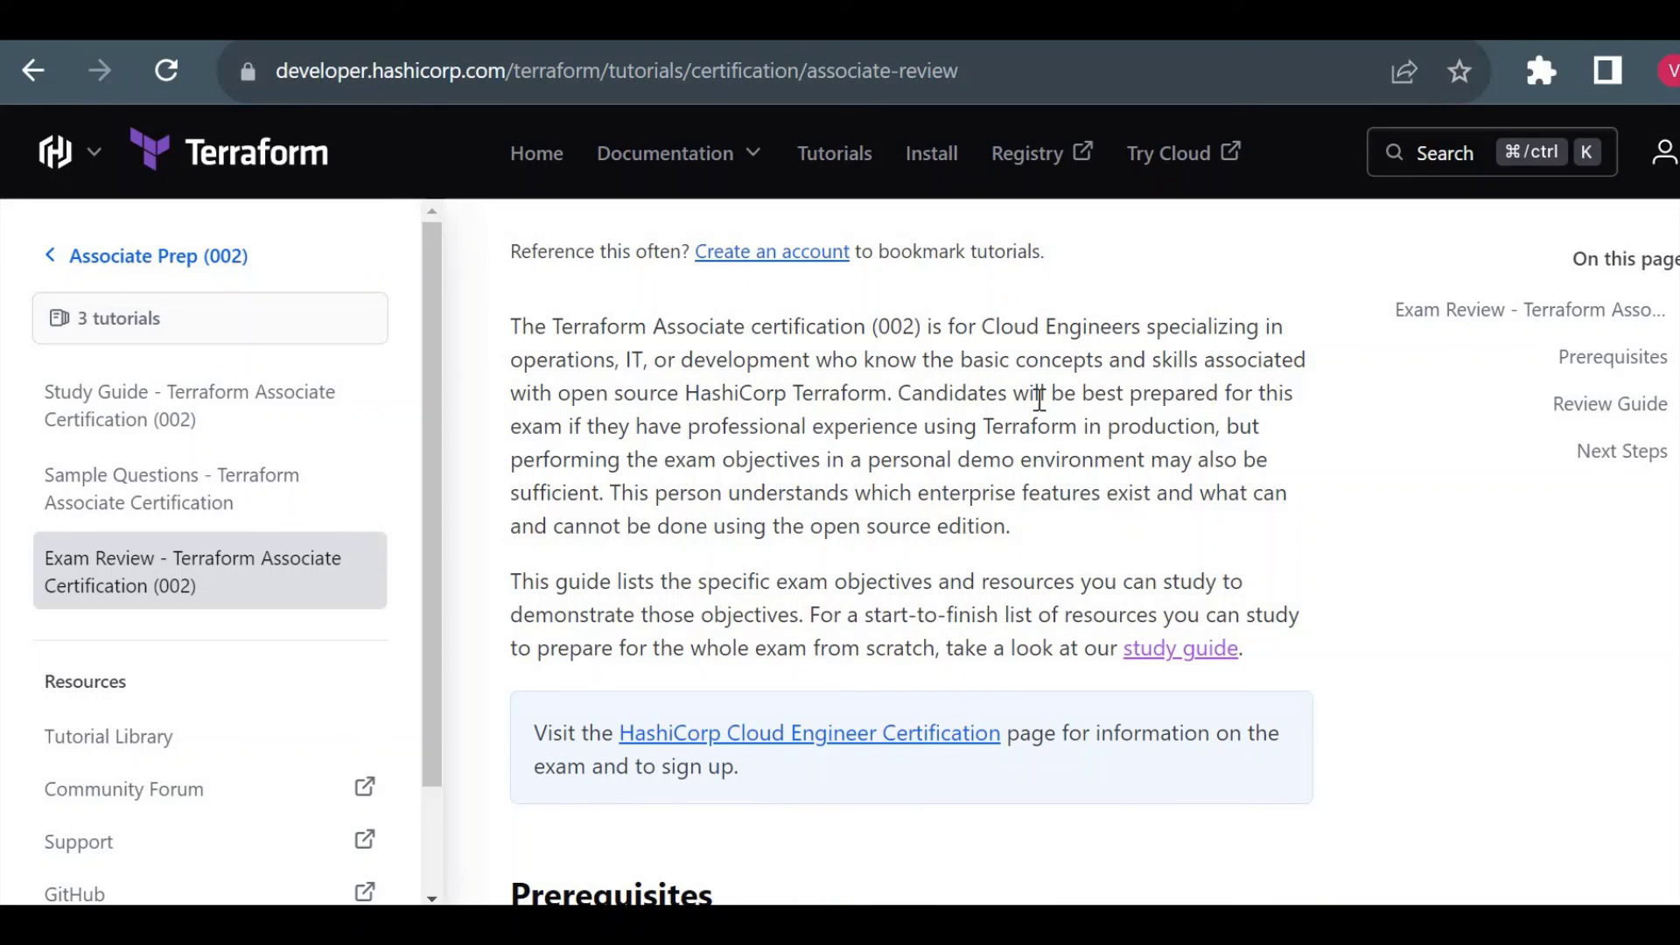
scroll(1038, 399, up, 5)
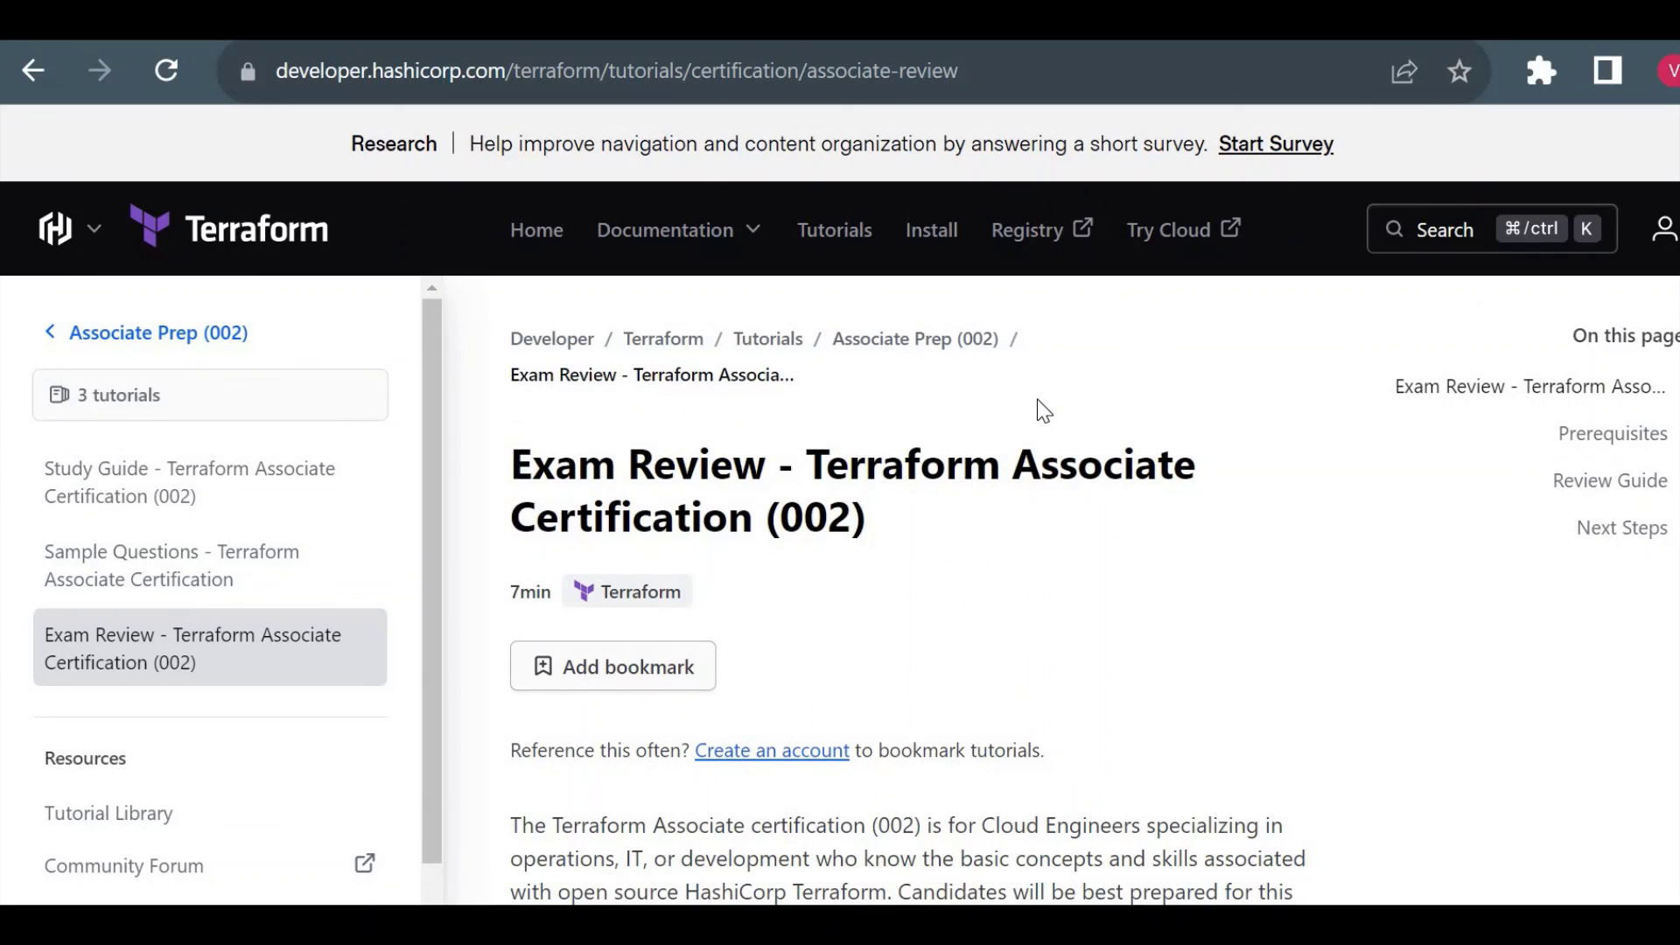
Go back to the hashicorp.com Terraform Associate page and scroll up to its Prerequisites section
key(ctrl+Tab)
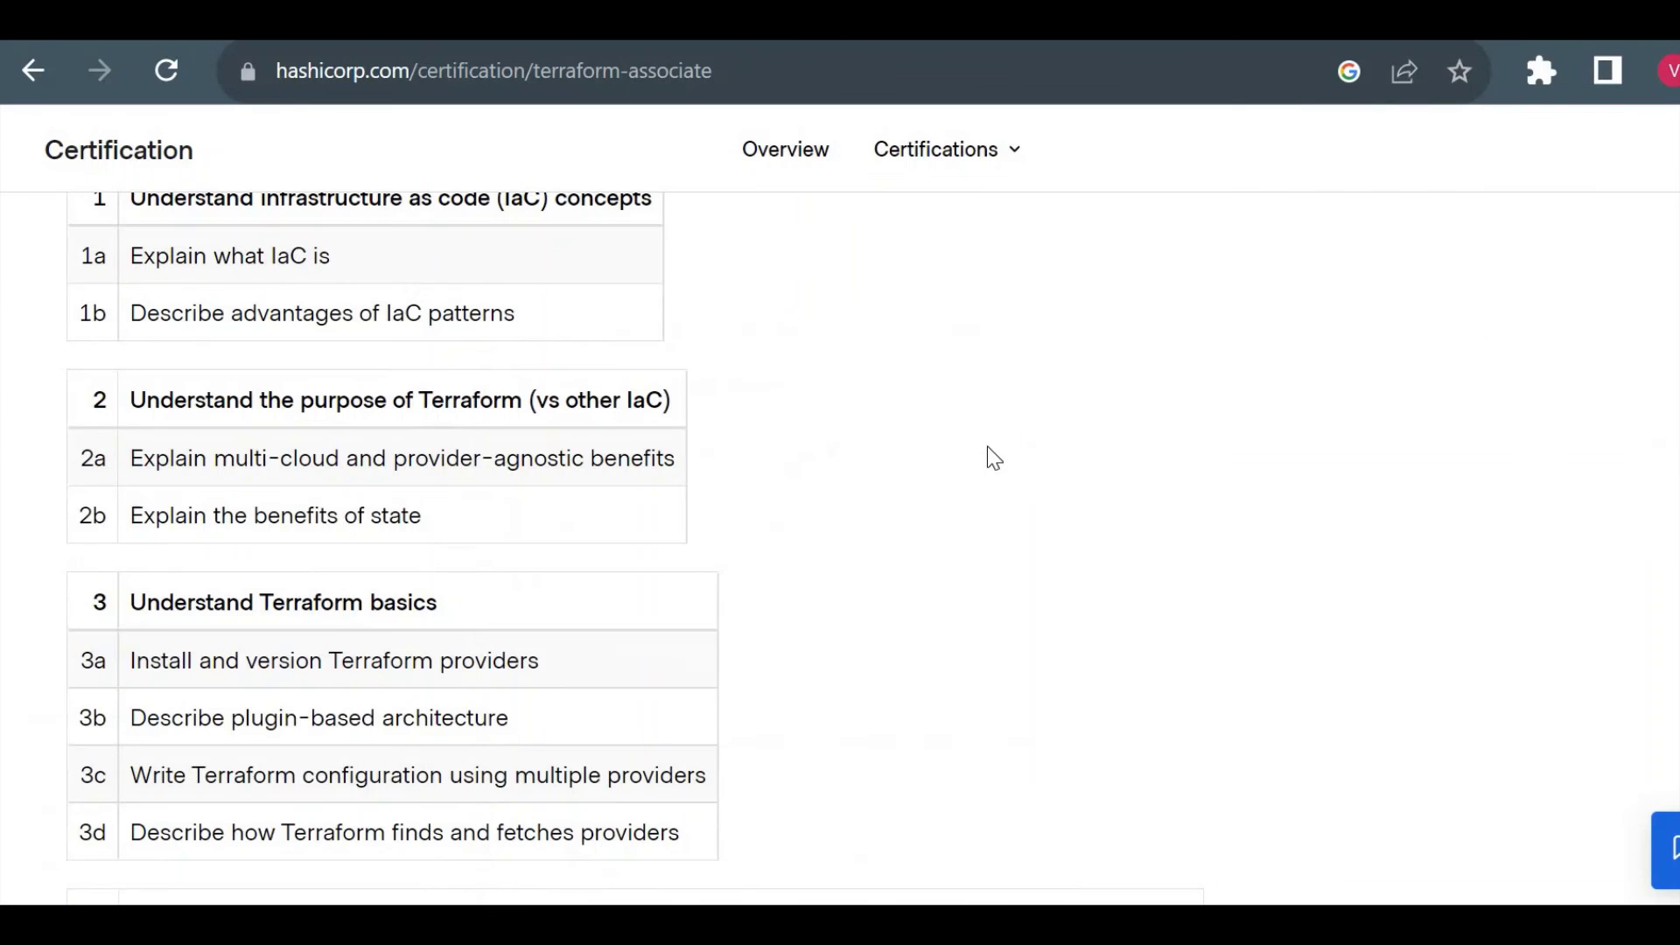
scroll(987, 447, up, 10)
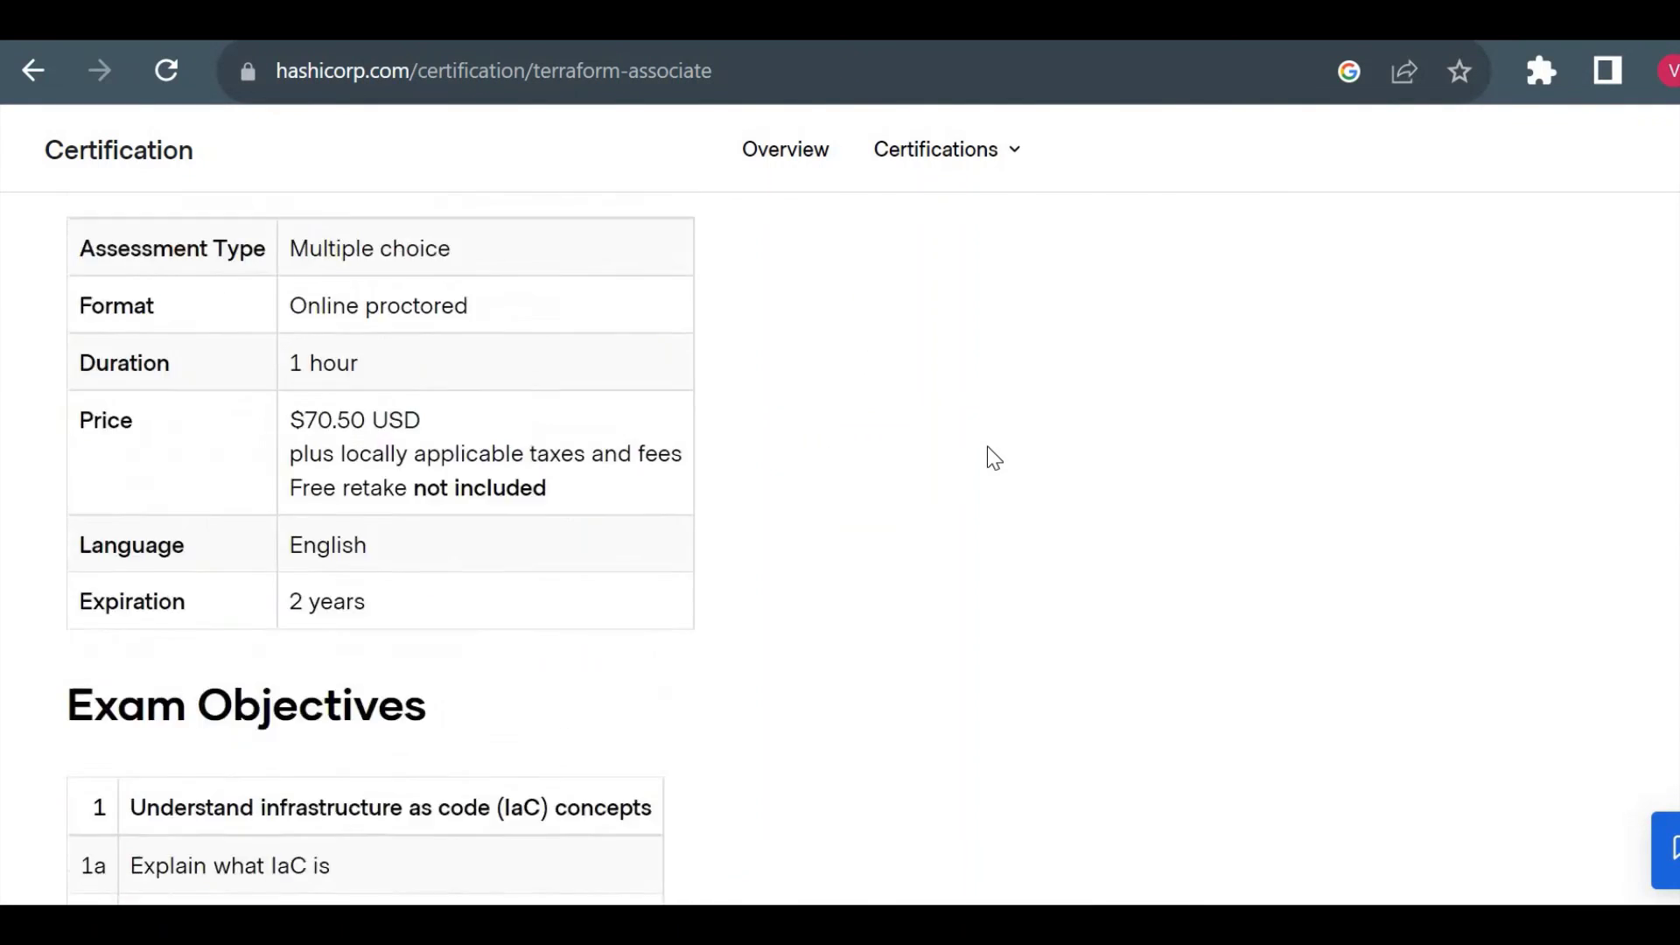